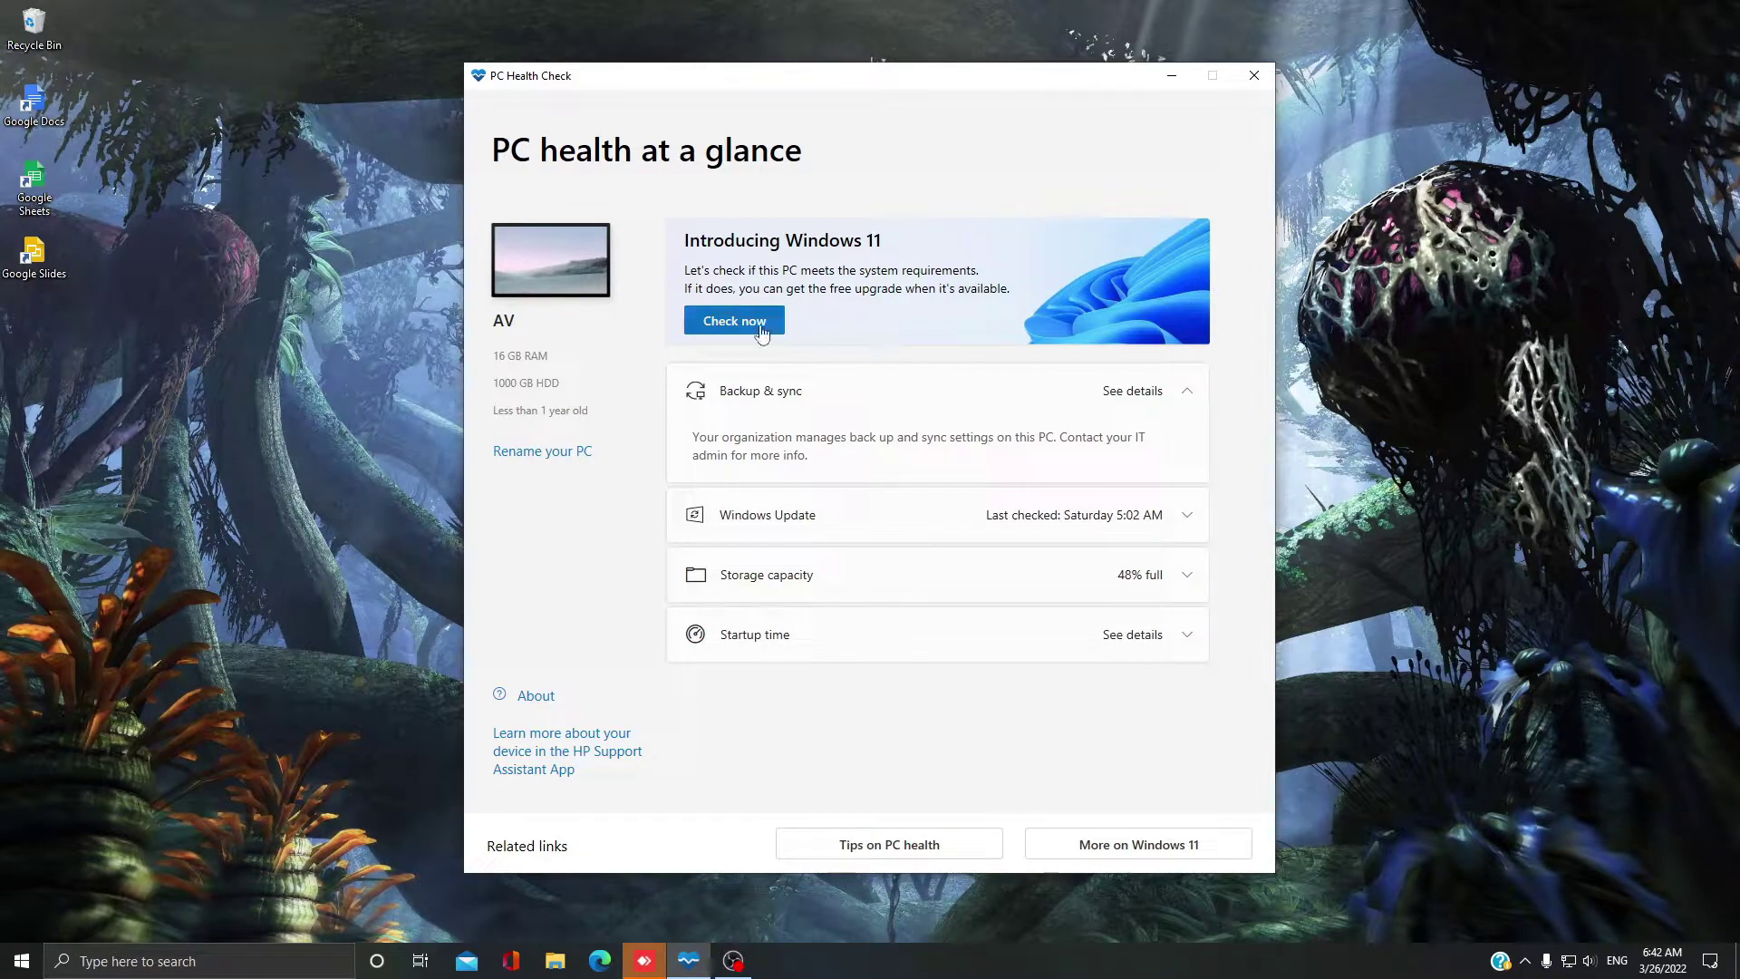
Run the Windows 11 compatibility check, review every failed requirement, and dismiss the results
{"action": "left_click", "coordinate": [760, 332]}
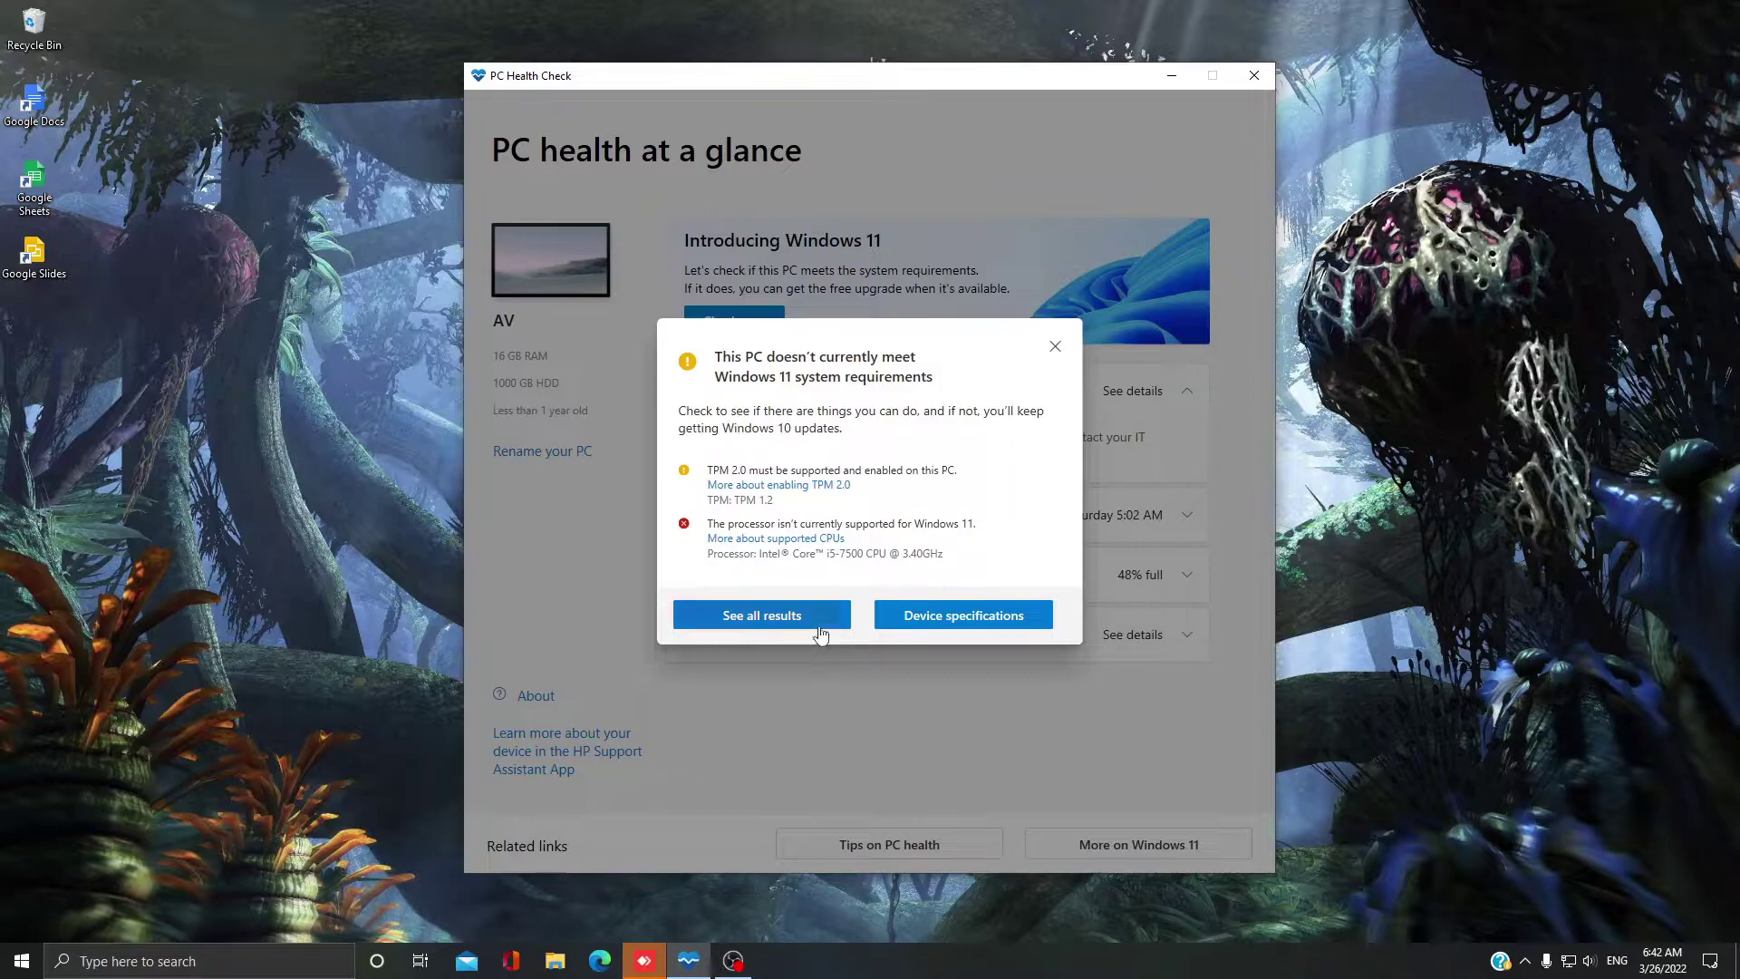
{"action": "left_click", "coordinate": [763, 621]}
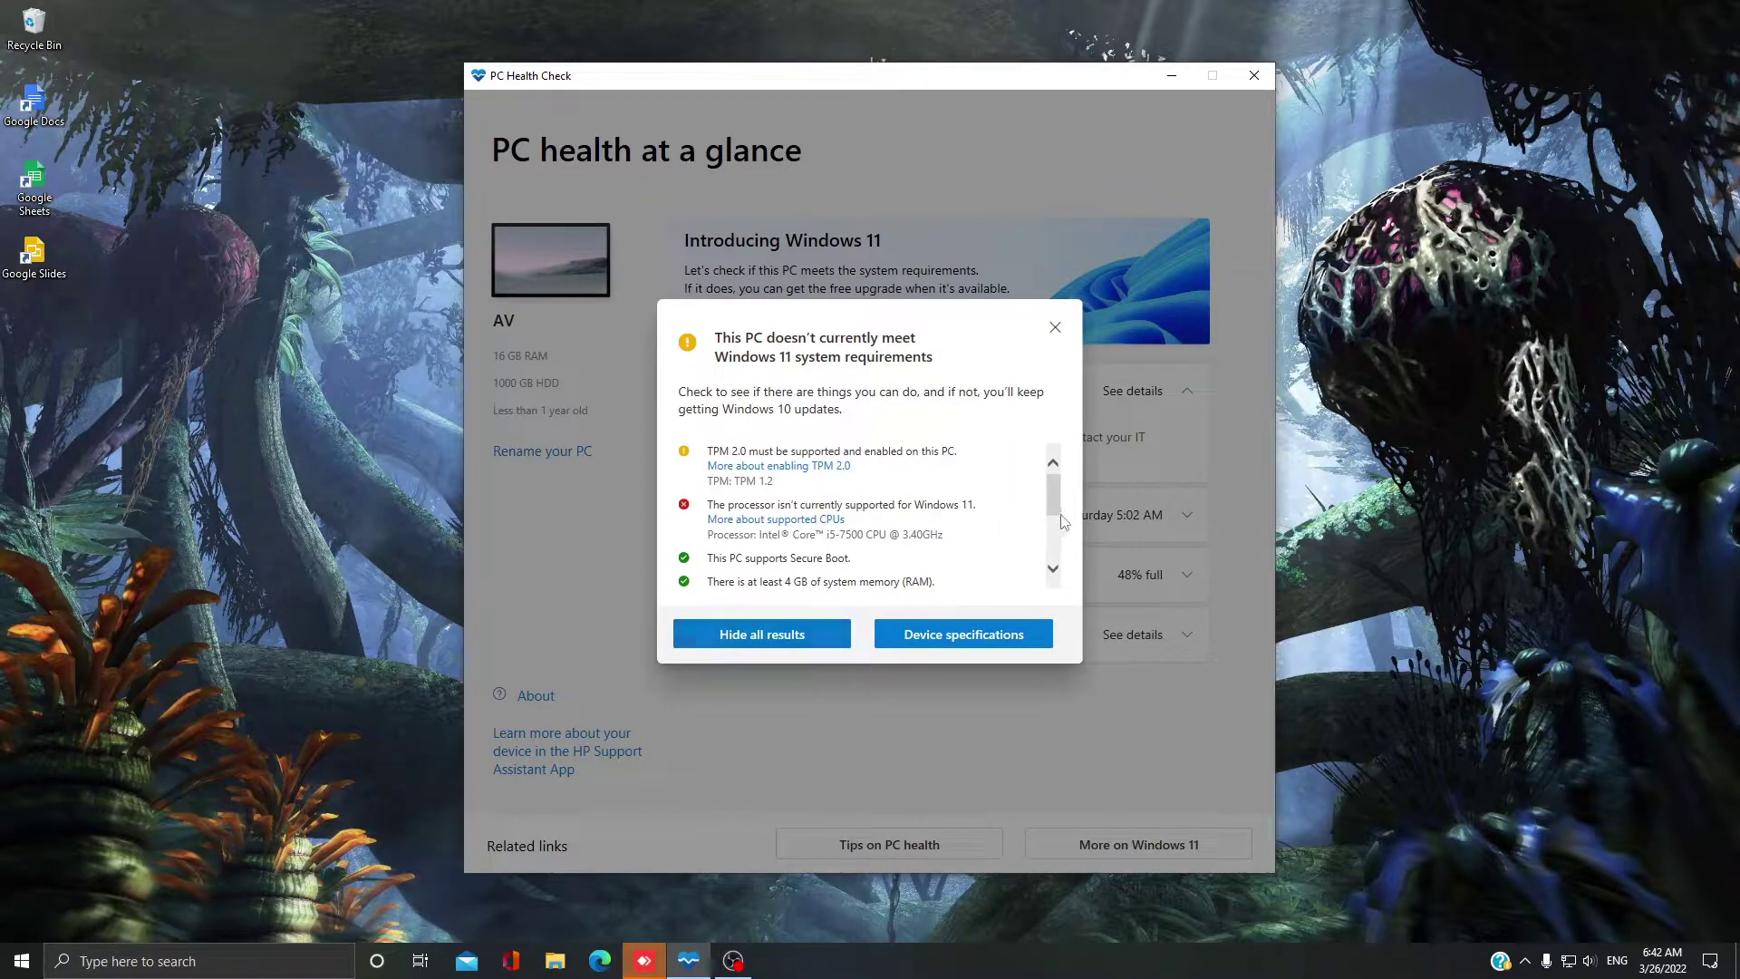
{"action": "left_click", "coordinate": [1058, 328]}
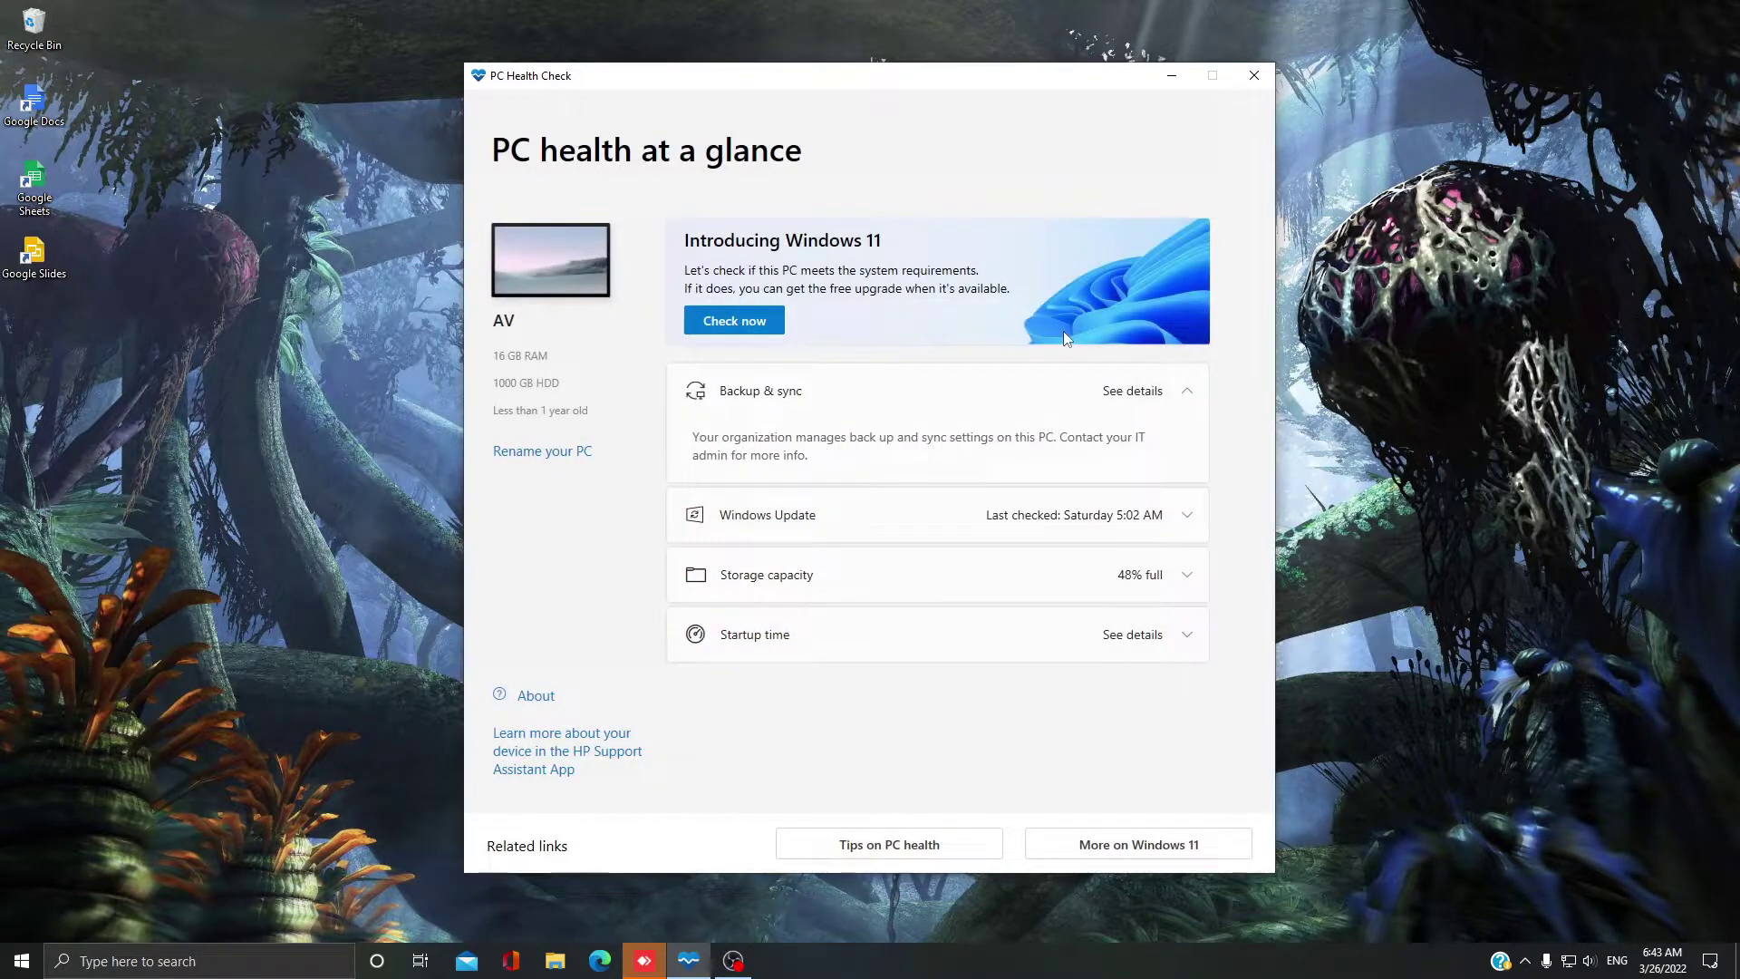
Close PC Health Check, attempt a keyless Windows 11 Pro install, then quit Setup
{"action": "left_click", "coordinate": [1253, 76]}
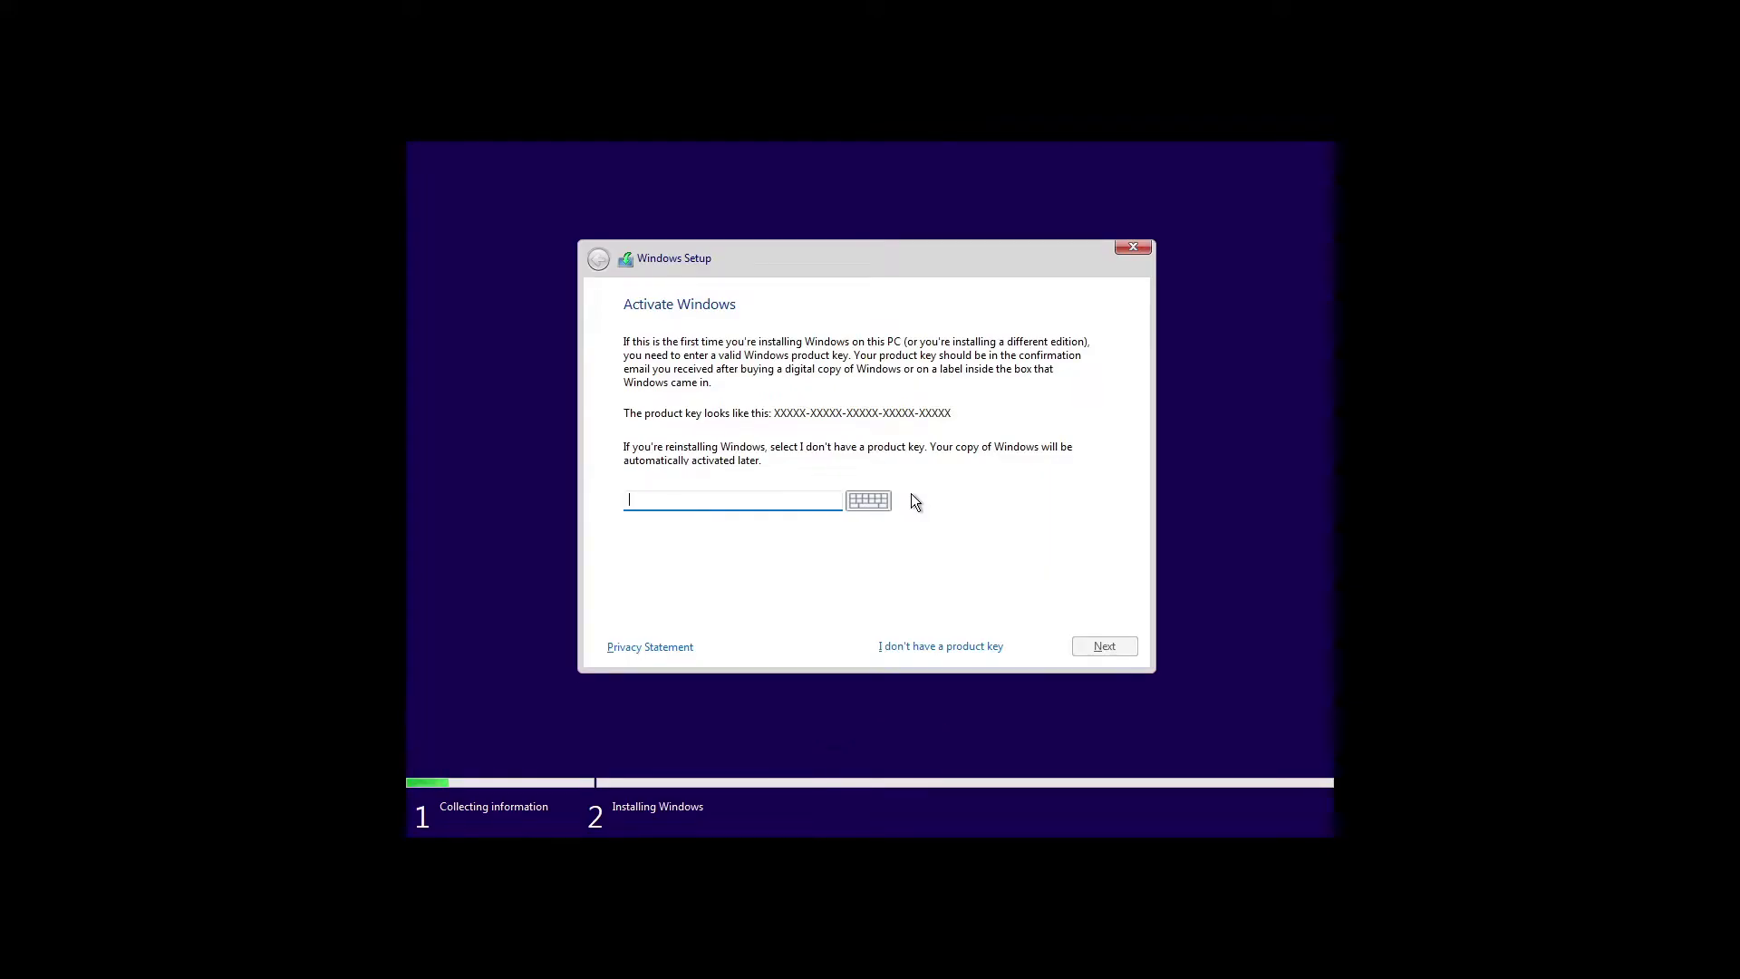
{"action": "left_click", "coordinate": [951, 642]}
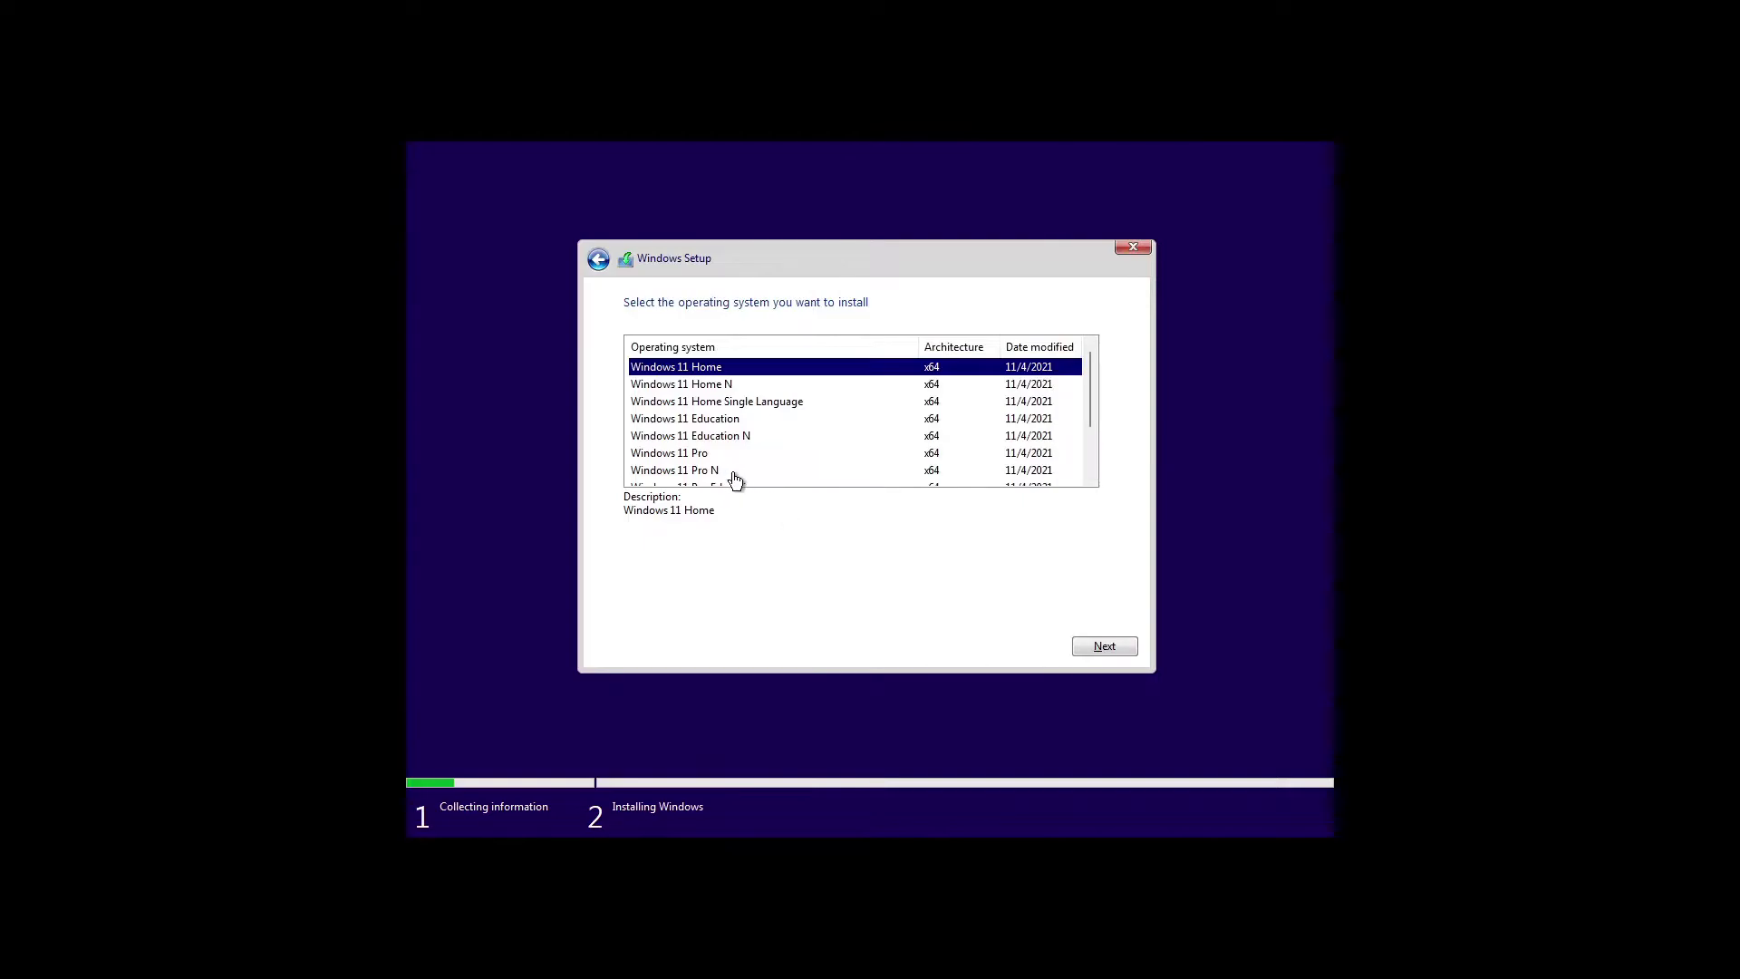
{"action": "left_click", "coordinate": [720, 453]}
{"action": "left_click", "coordinate": [1126, 653]}
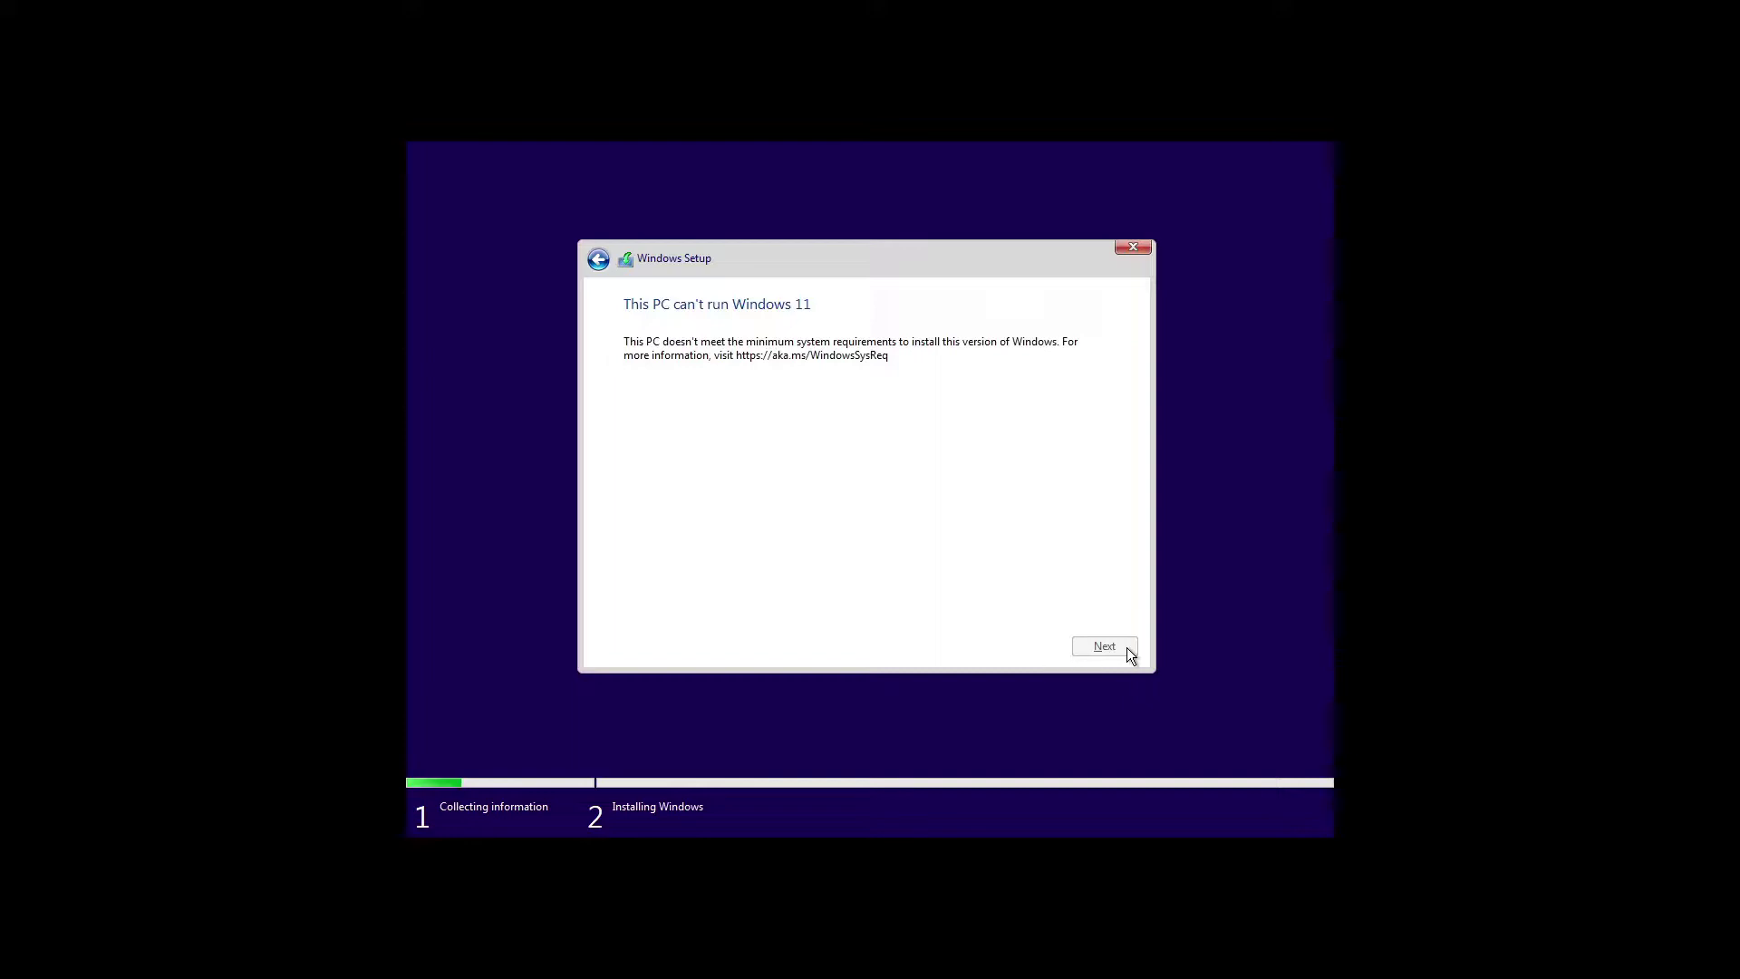
{"action": "left_click", "coordinate": [1133, 248]}
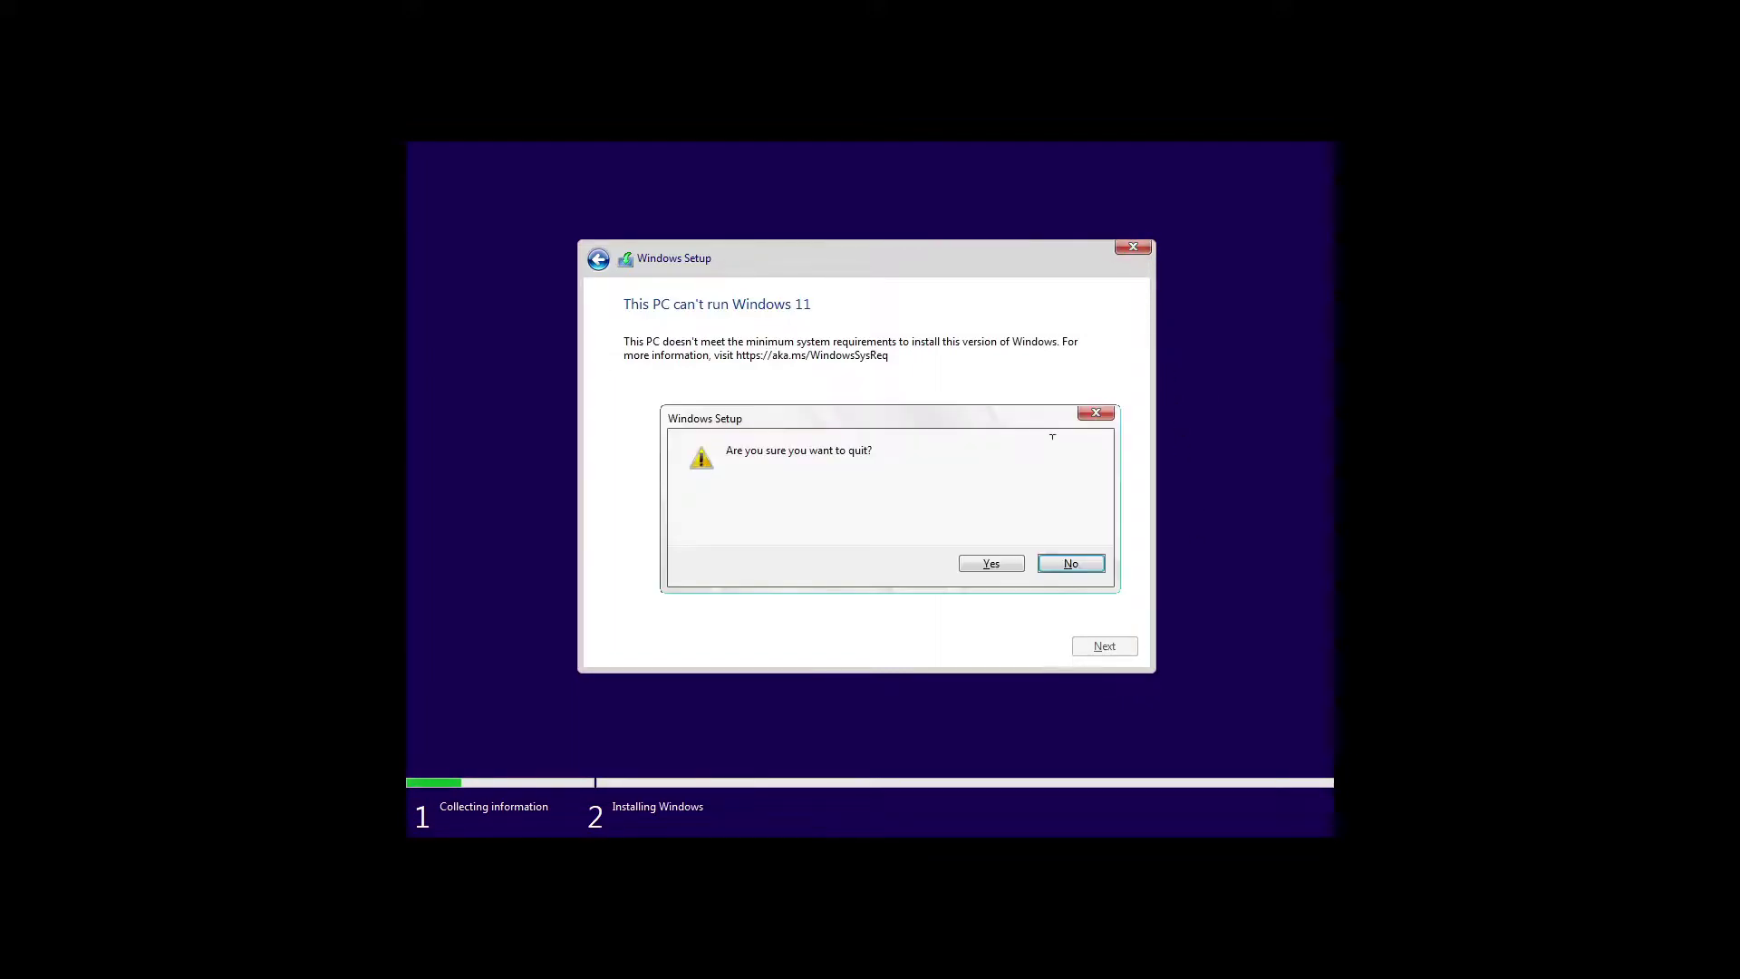
{"action": "left_click", "coordinate": [992, 563]}
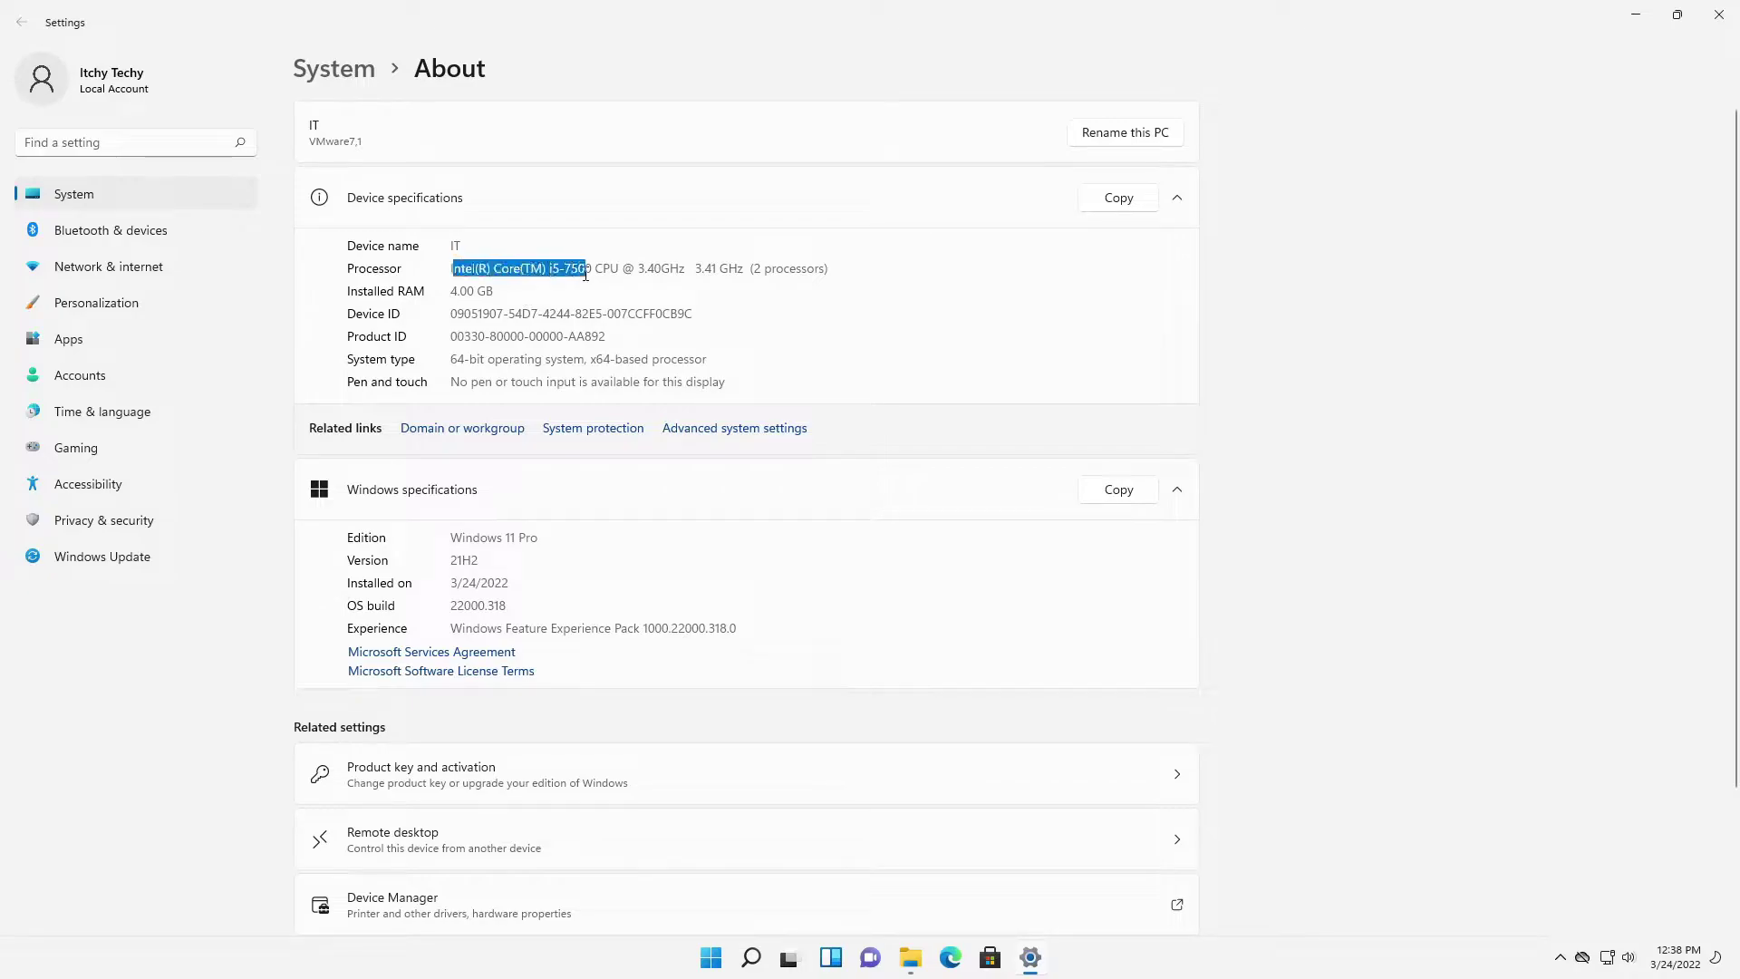
{"action": "double_click", "coordinate": [466, 291]}
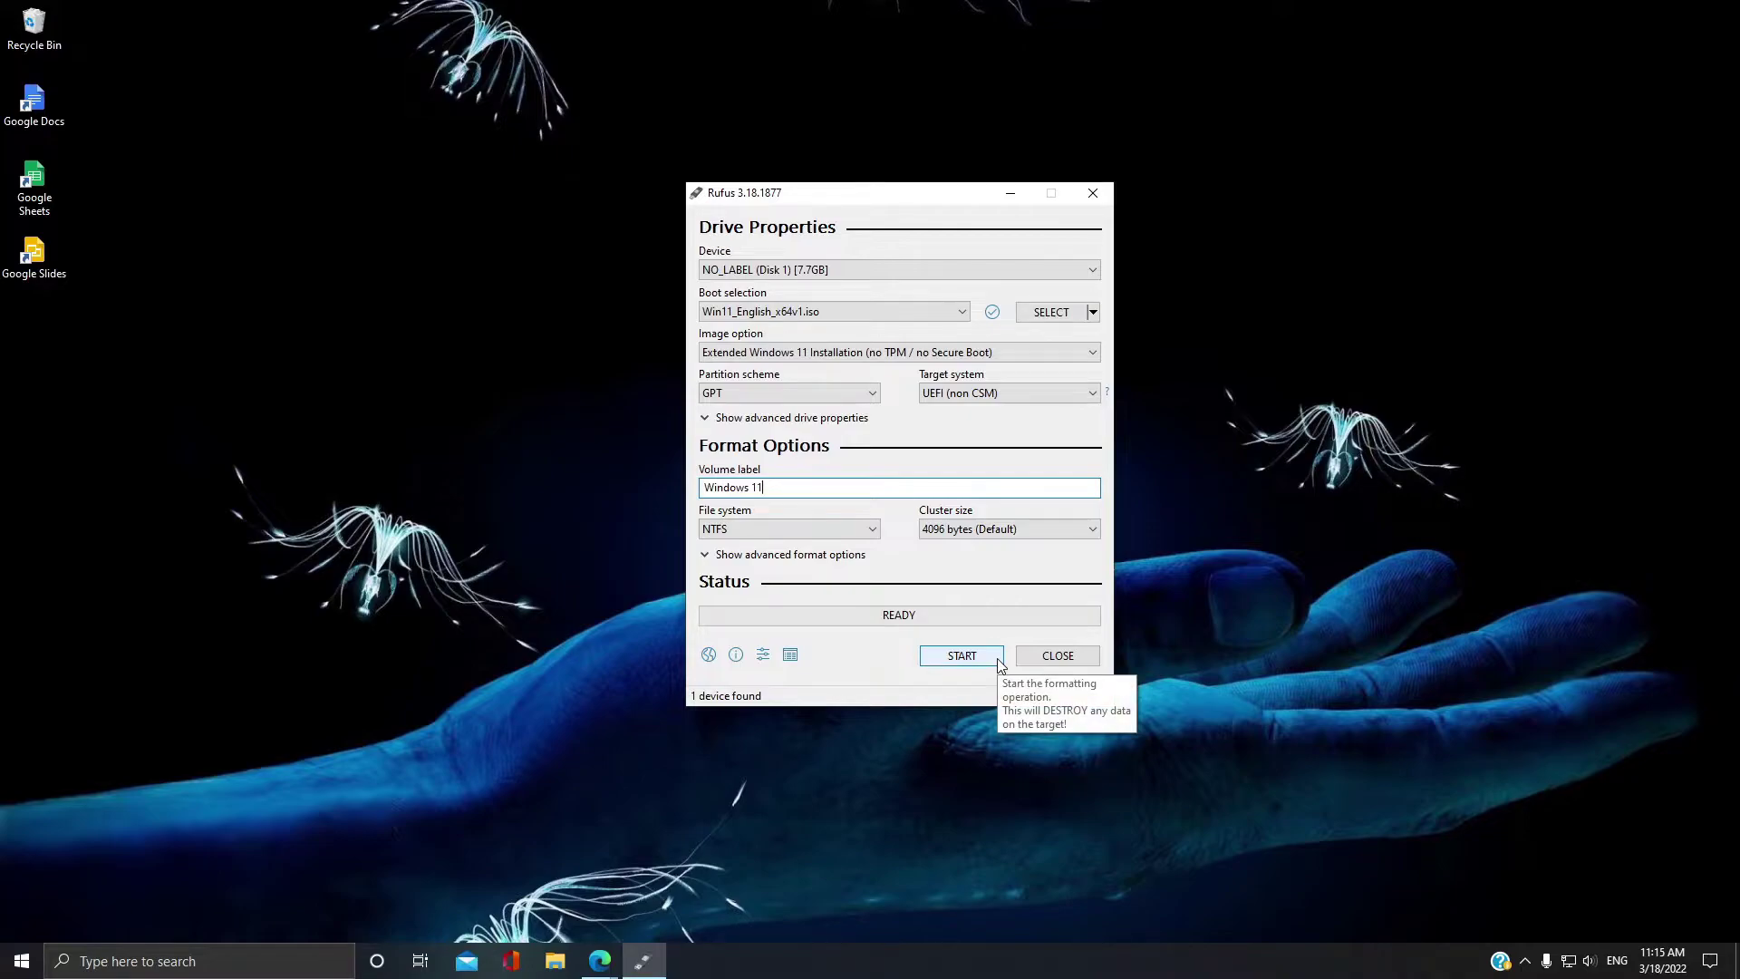
Start writing the Extended Windows 11 image to the 7.7 GB USB drive
{"action": "left_click", "coordinate": [997, 660]}
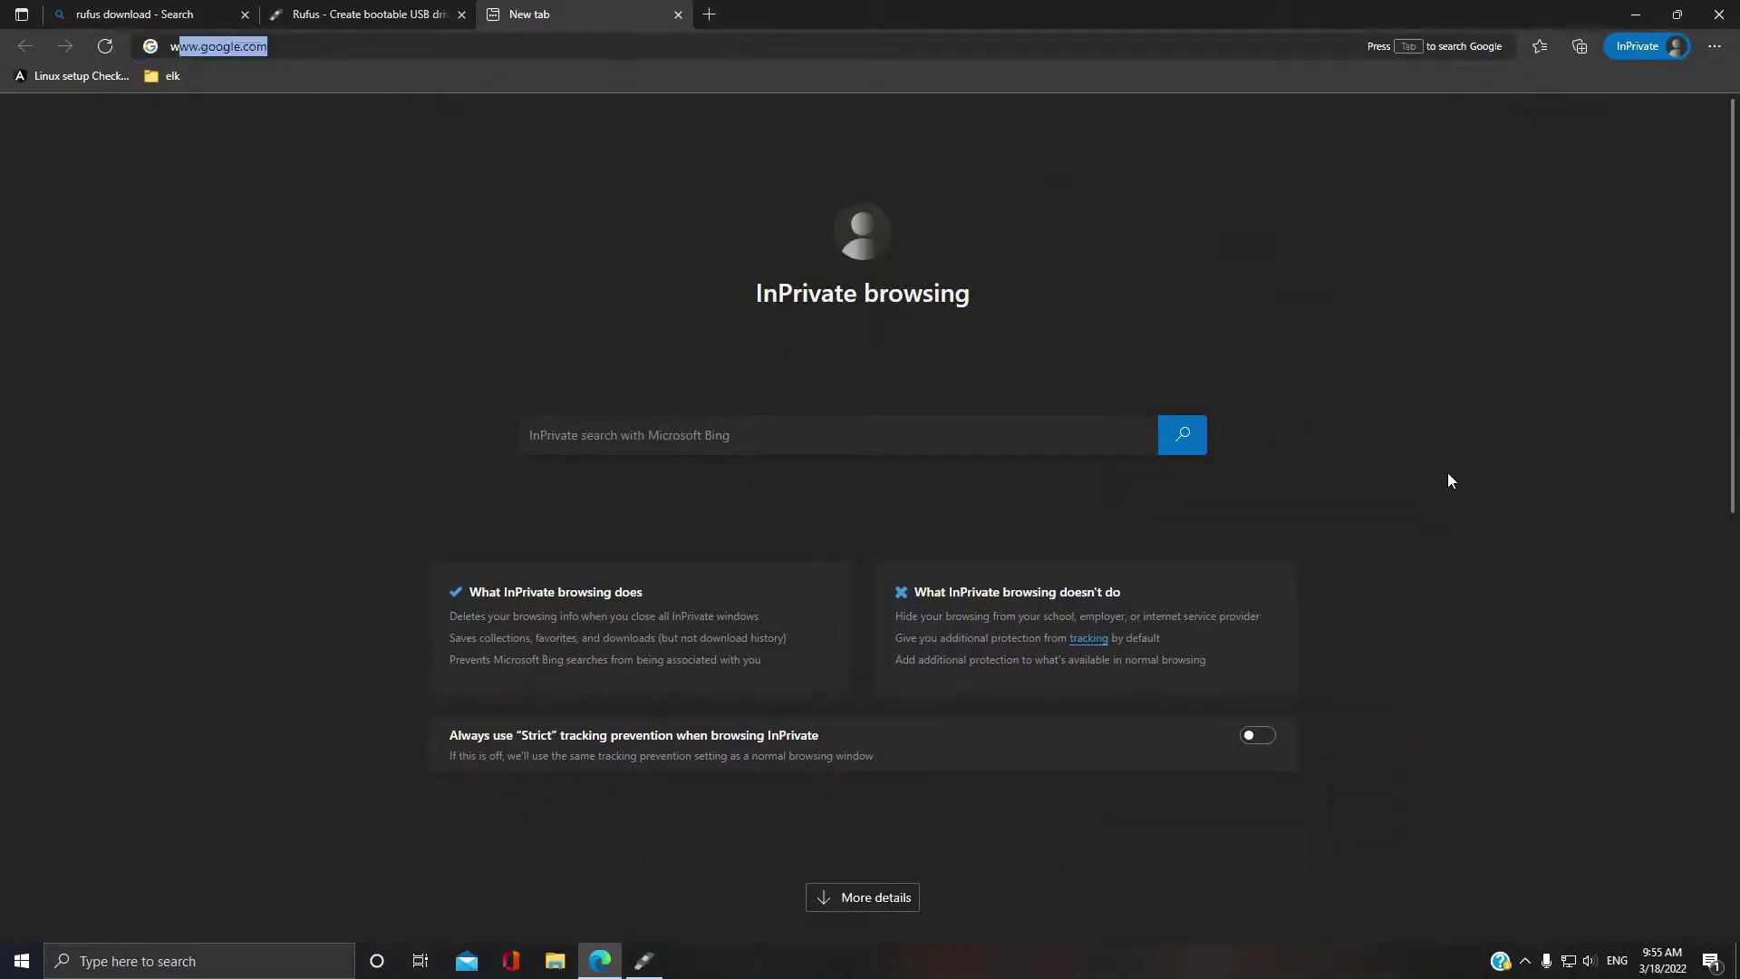
{"action": "type", "text": "windows 1"}
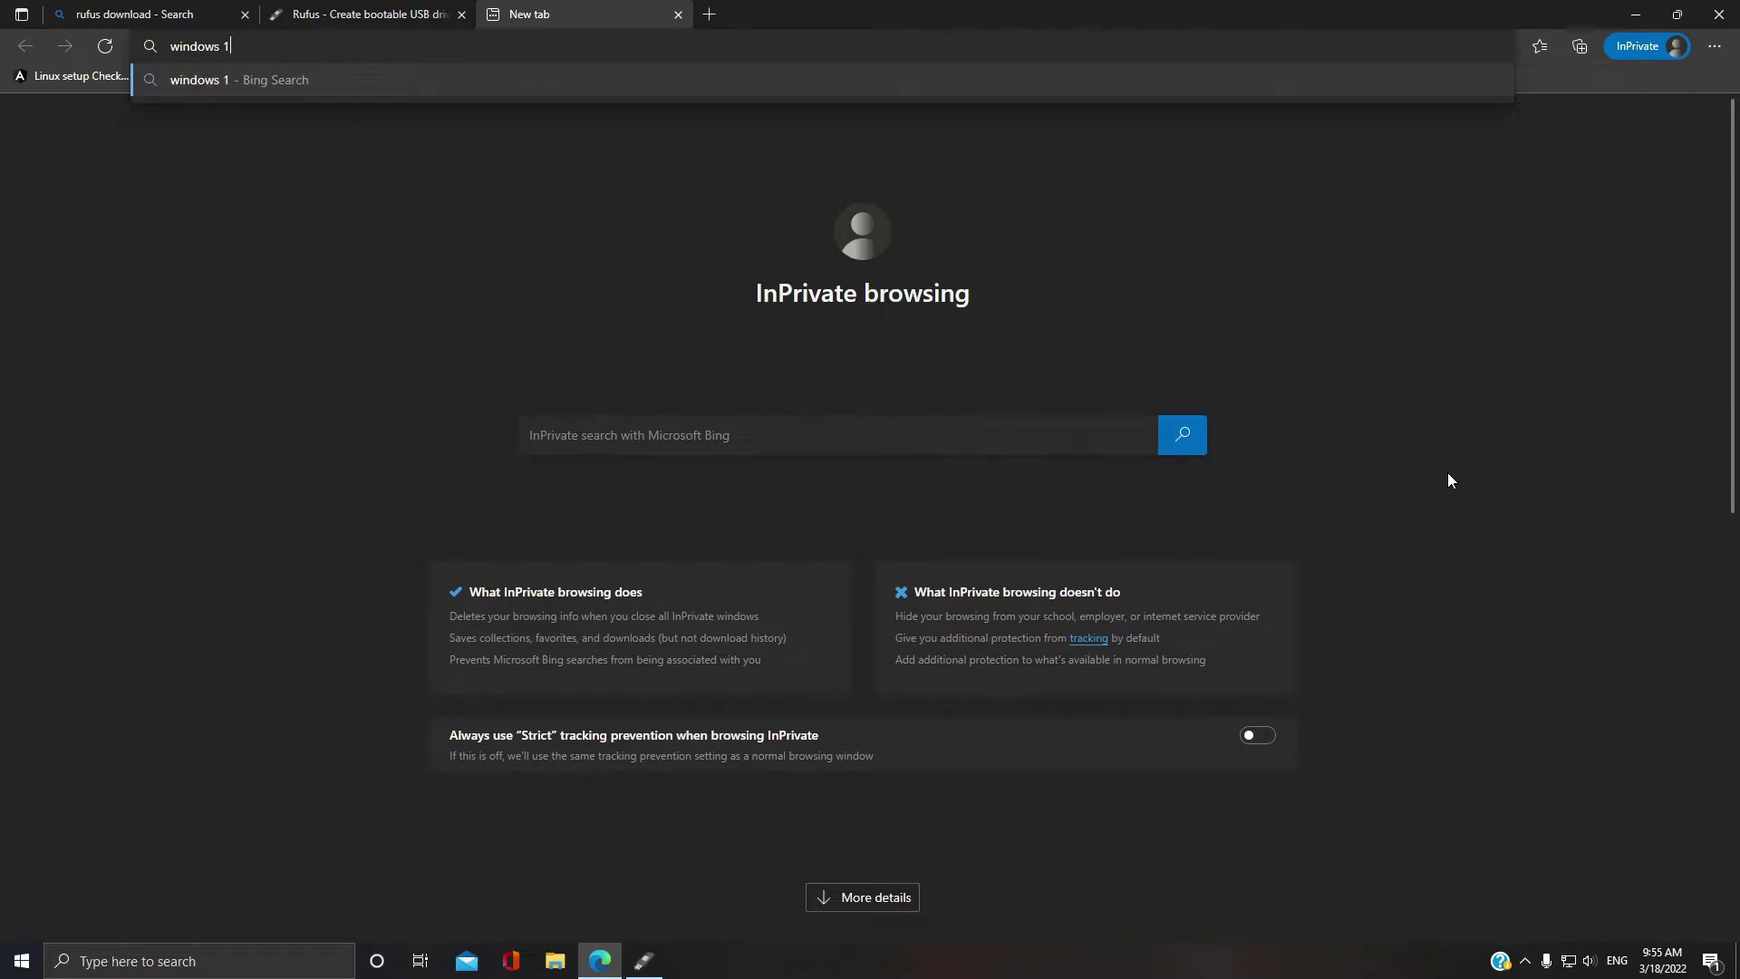
{"action": "type", "text": "1 download "}
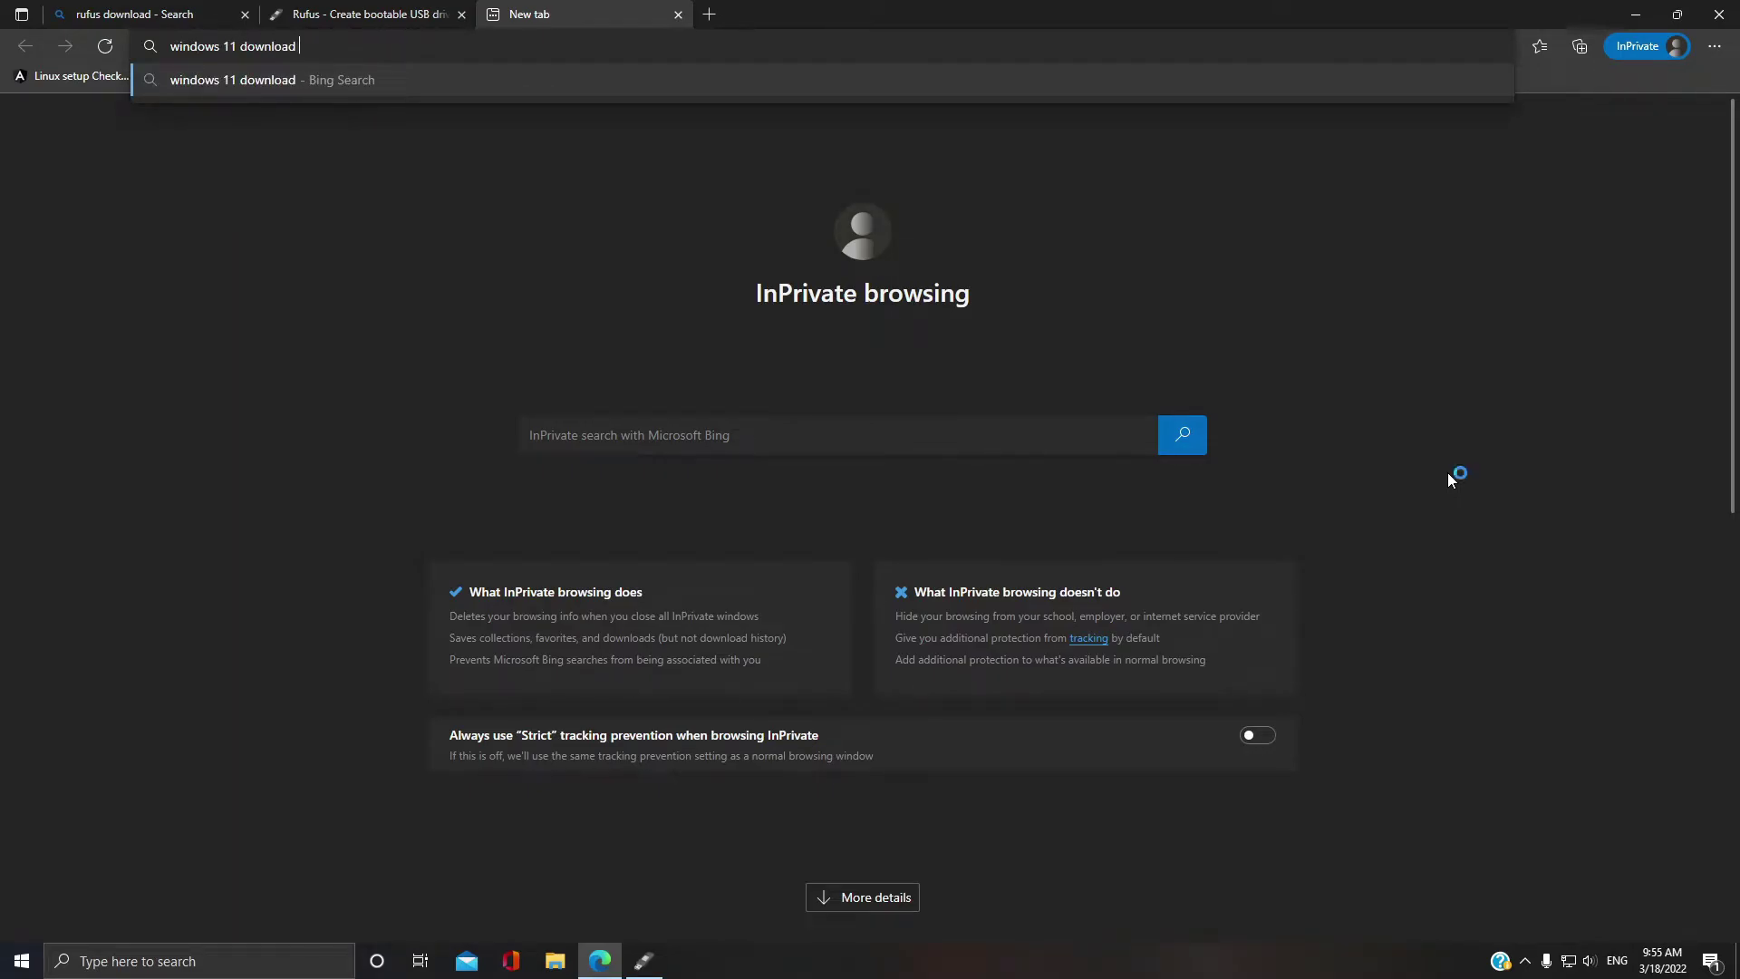
{"action": "type", "text": "iso"}
Search for the Windows 11 ISO and select the multi-edition ISO on Microsoft's page
{"action": "key", "text": "Return"}
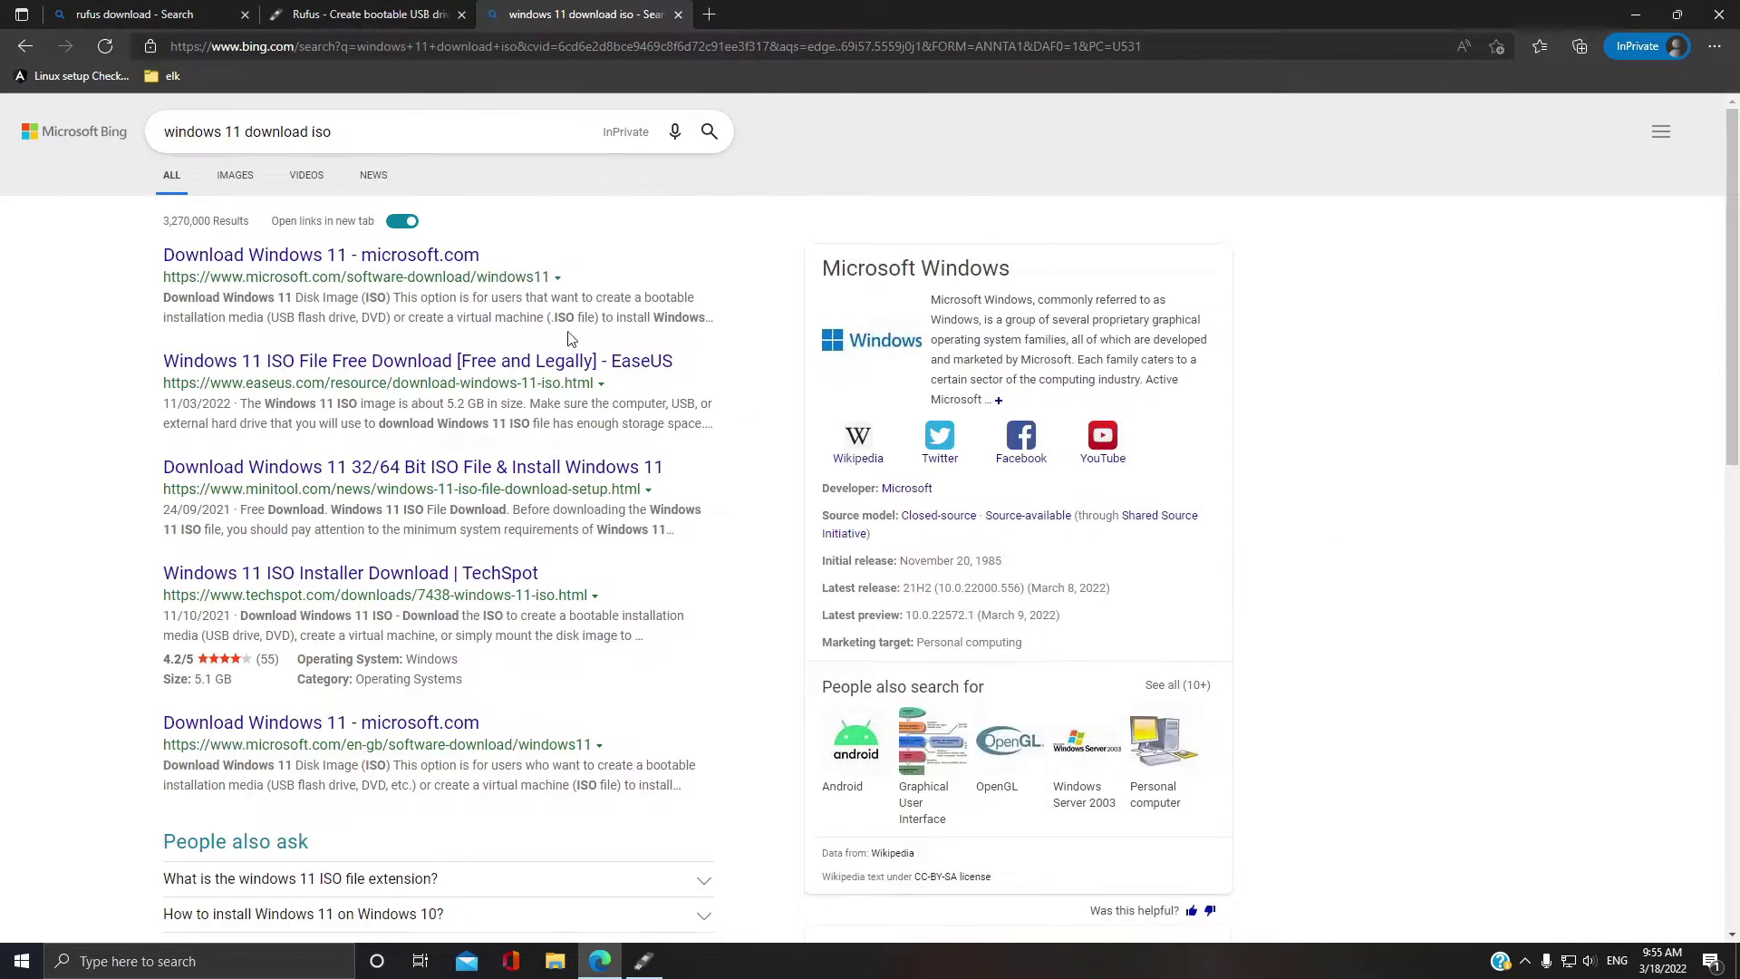
{"action": "left_click", "coordinate": [306, 258]}
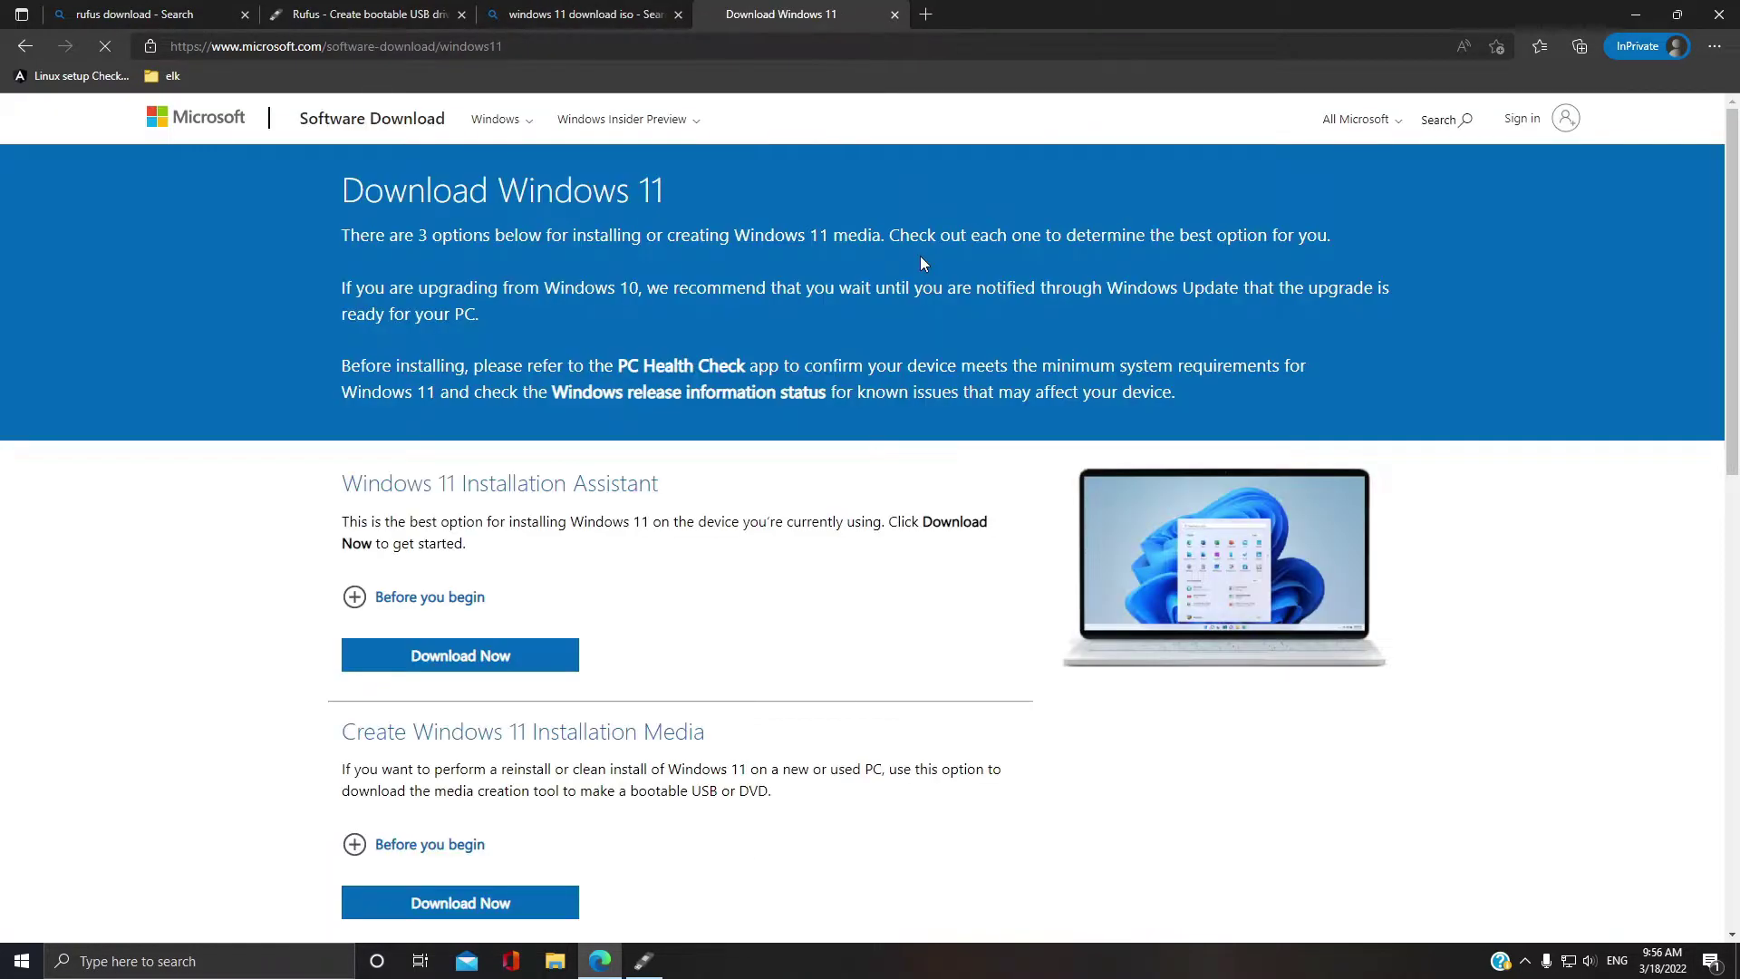
{"action": "scroll", "coordinate": [975, 476], "scroll_direction": "down", "scroll_amount": 3}
{"action": "scroll", "coordinate": [1038, 494], "scroll_direction": "down", "scroll_amount": 3}
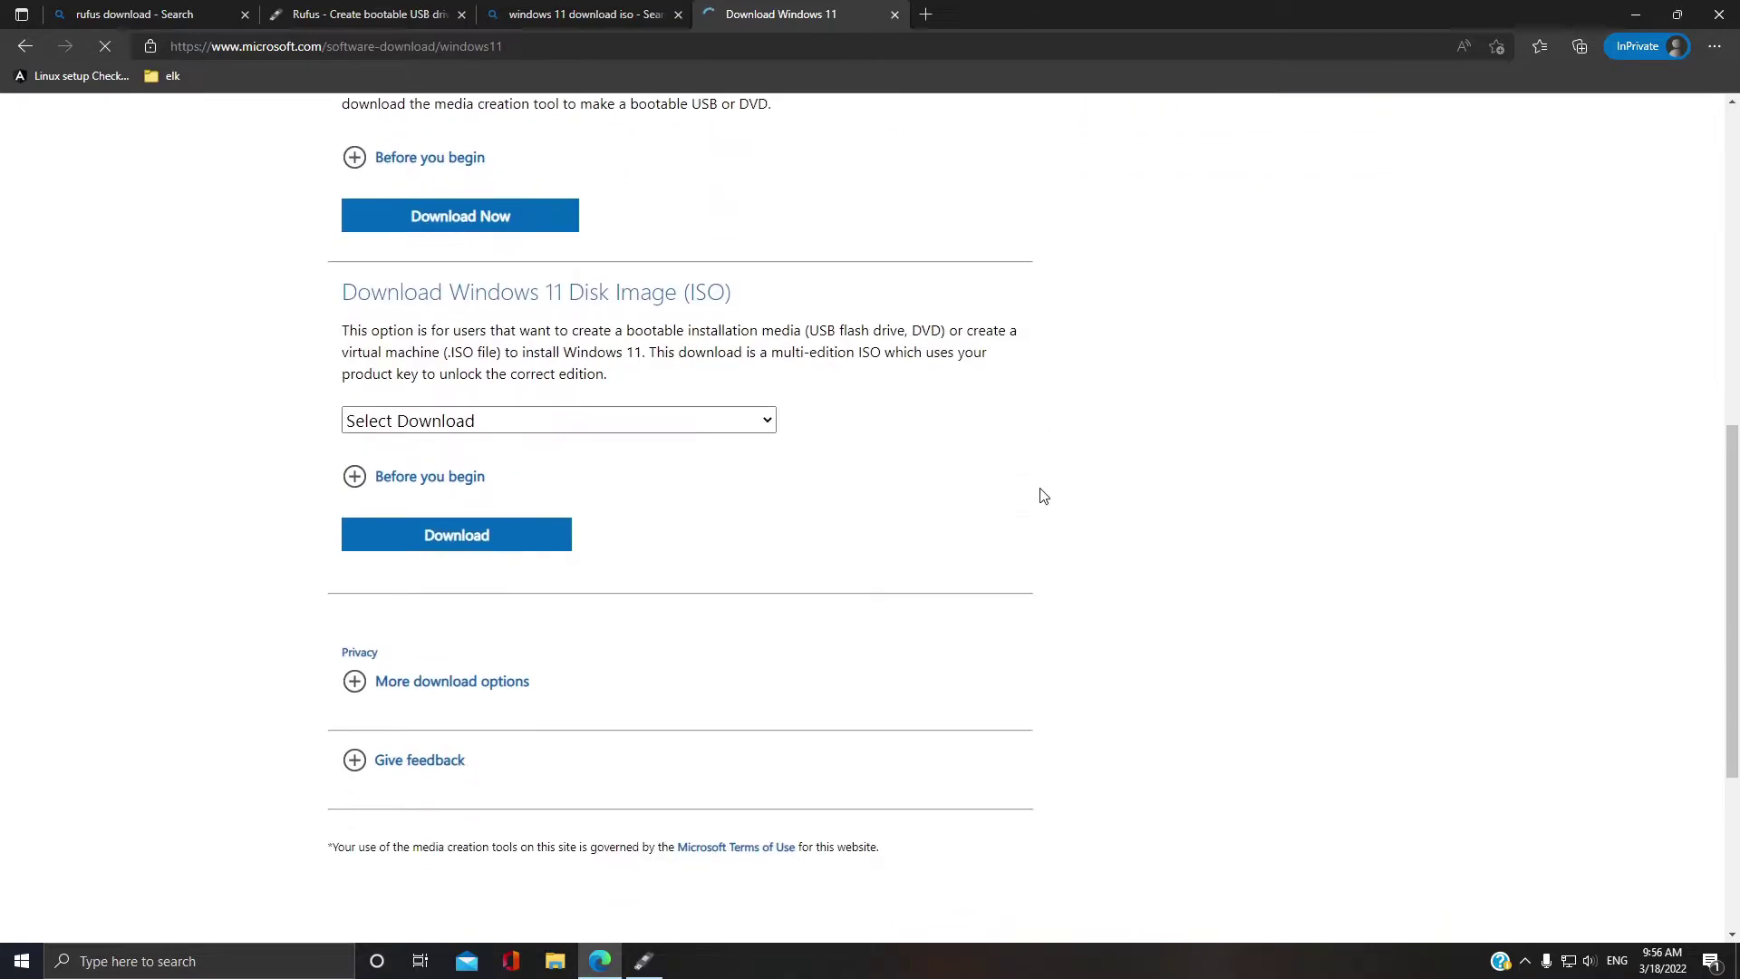
{"action": "left_click", "coordinate": [743, 424]}
{"action": "left_click", "coordinate": [722, 474]}
{"action": "left_click", "coordinate": [530, 540]}
{"action": "scroll", "coordinate": [844, 571], "scroll_direction": "down", "scroll_amount": 2}
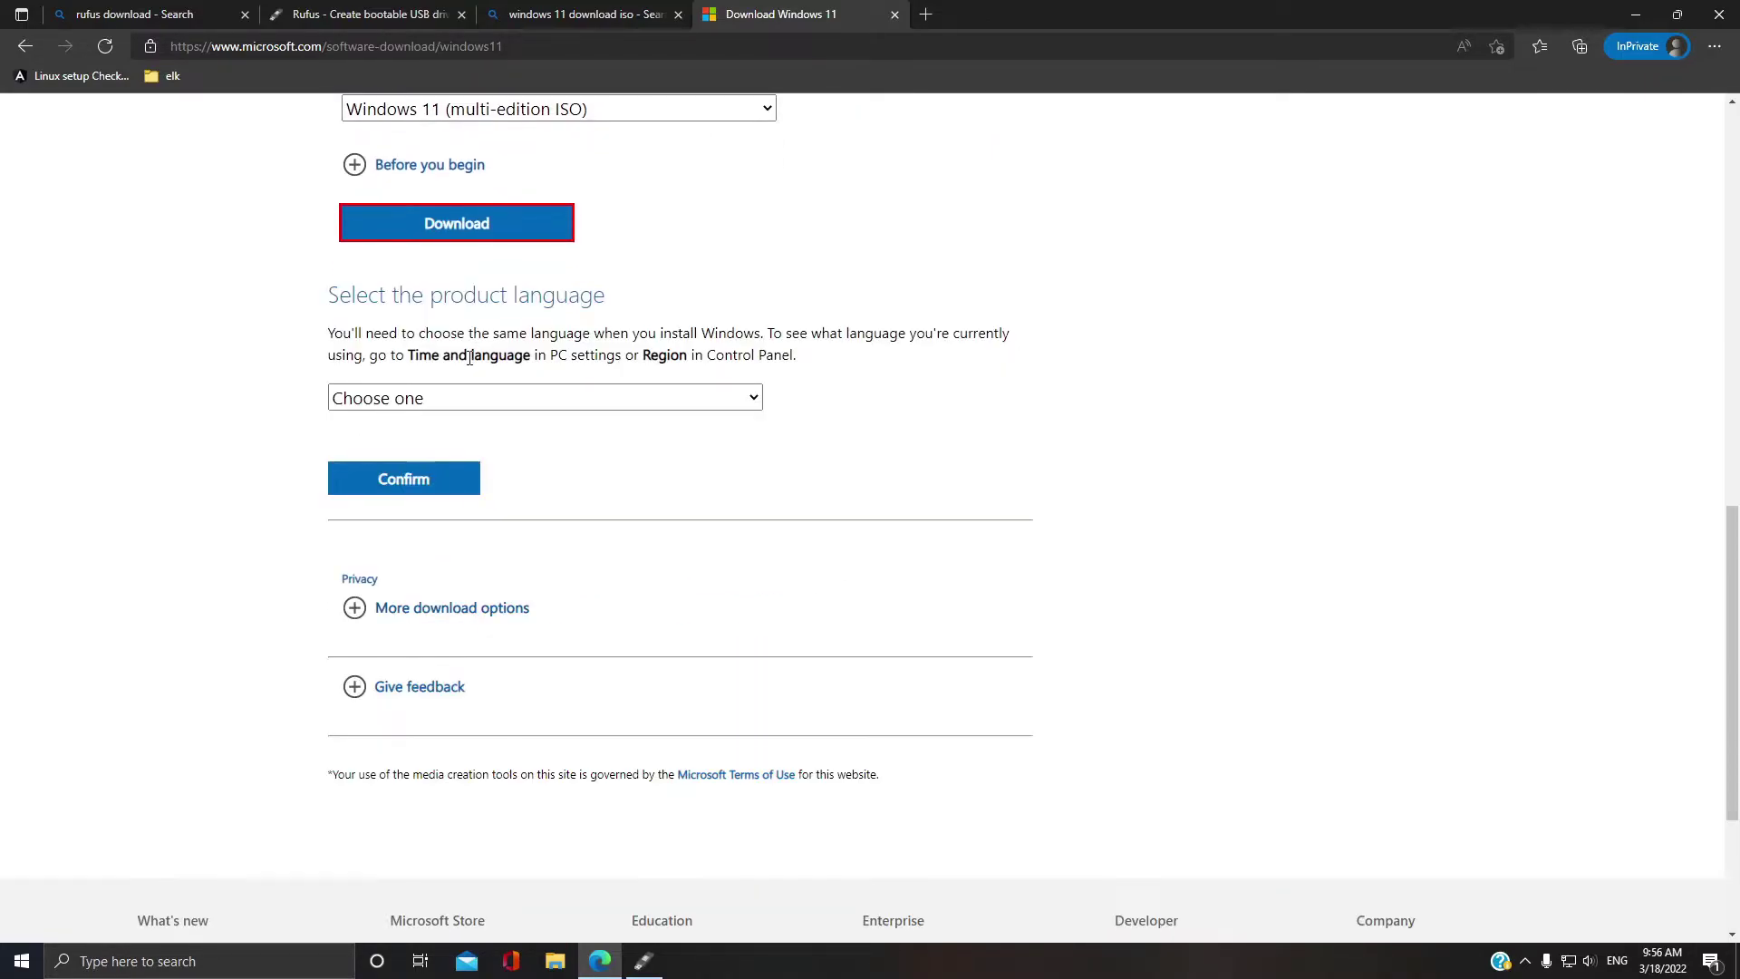
Choose English as the product language and download the 64-bit ISO
{"action": "left_click", "coordinate": [726, 403]}
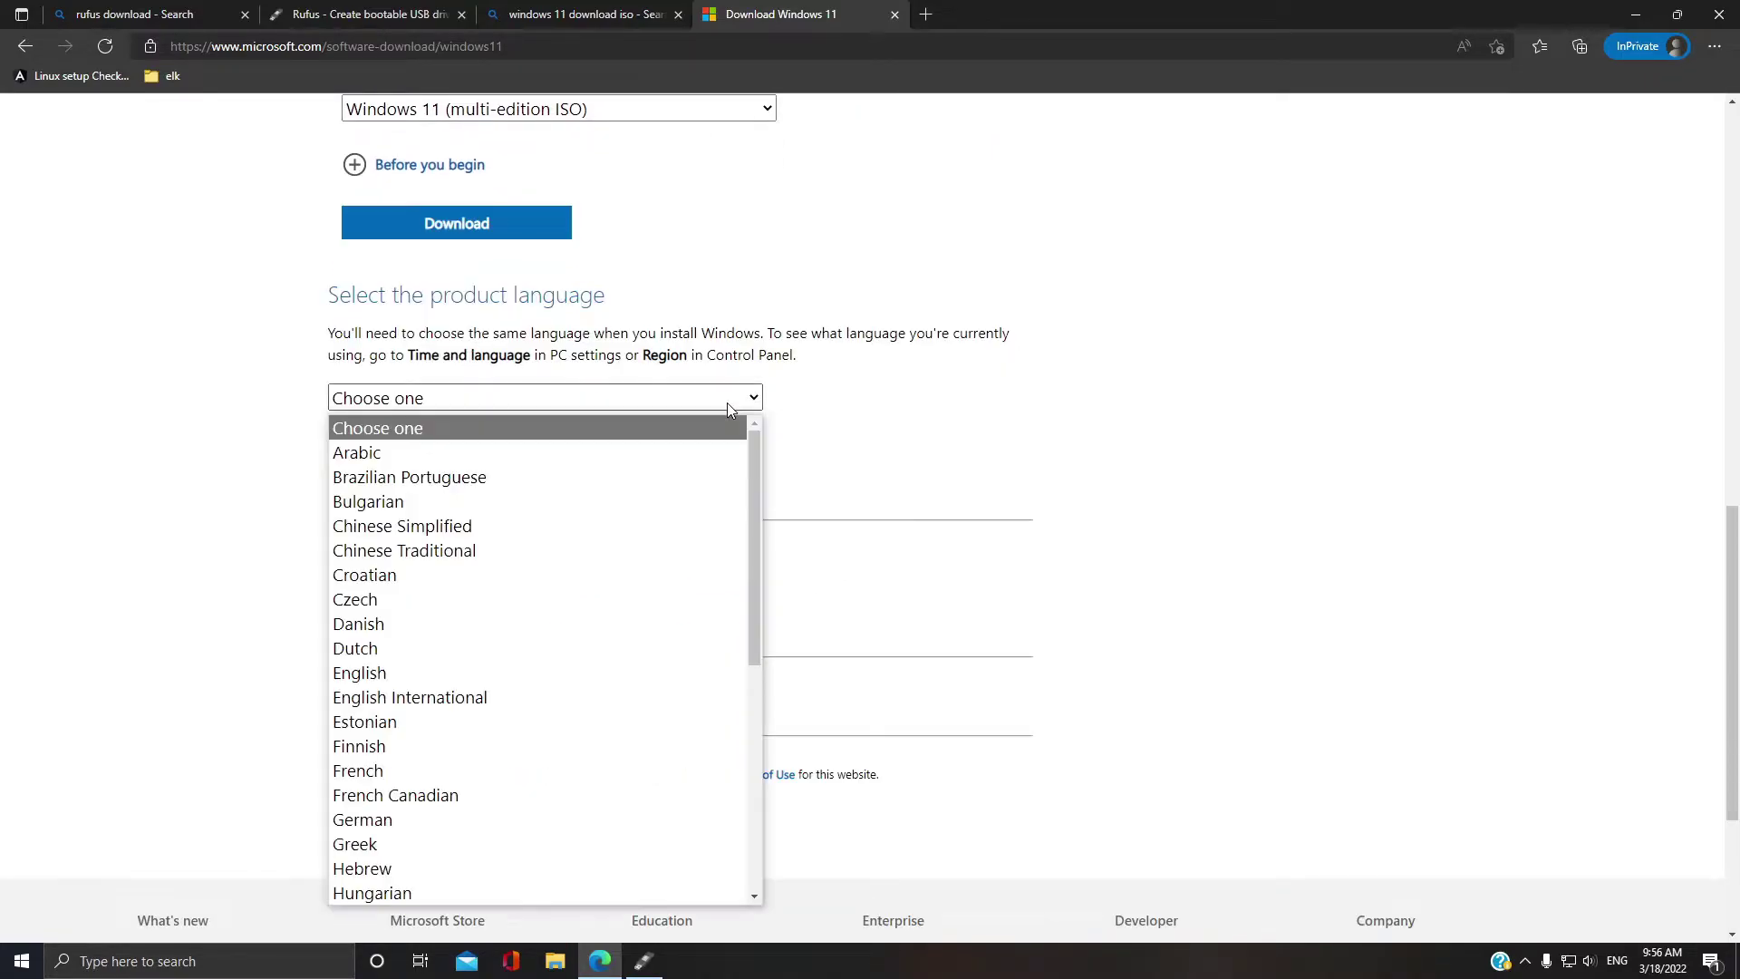
{"action": "left_click", "coordinate": [586, 674]}
{"action": "left_click", "coordinate": [442, 487]}
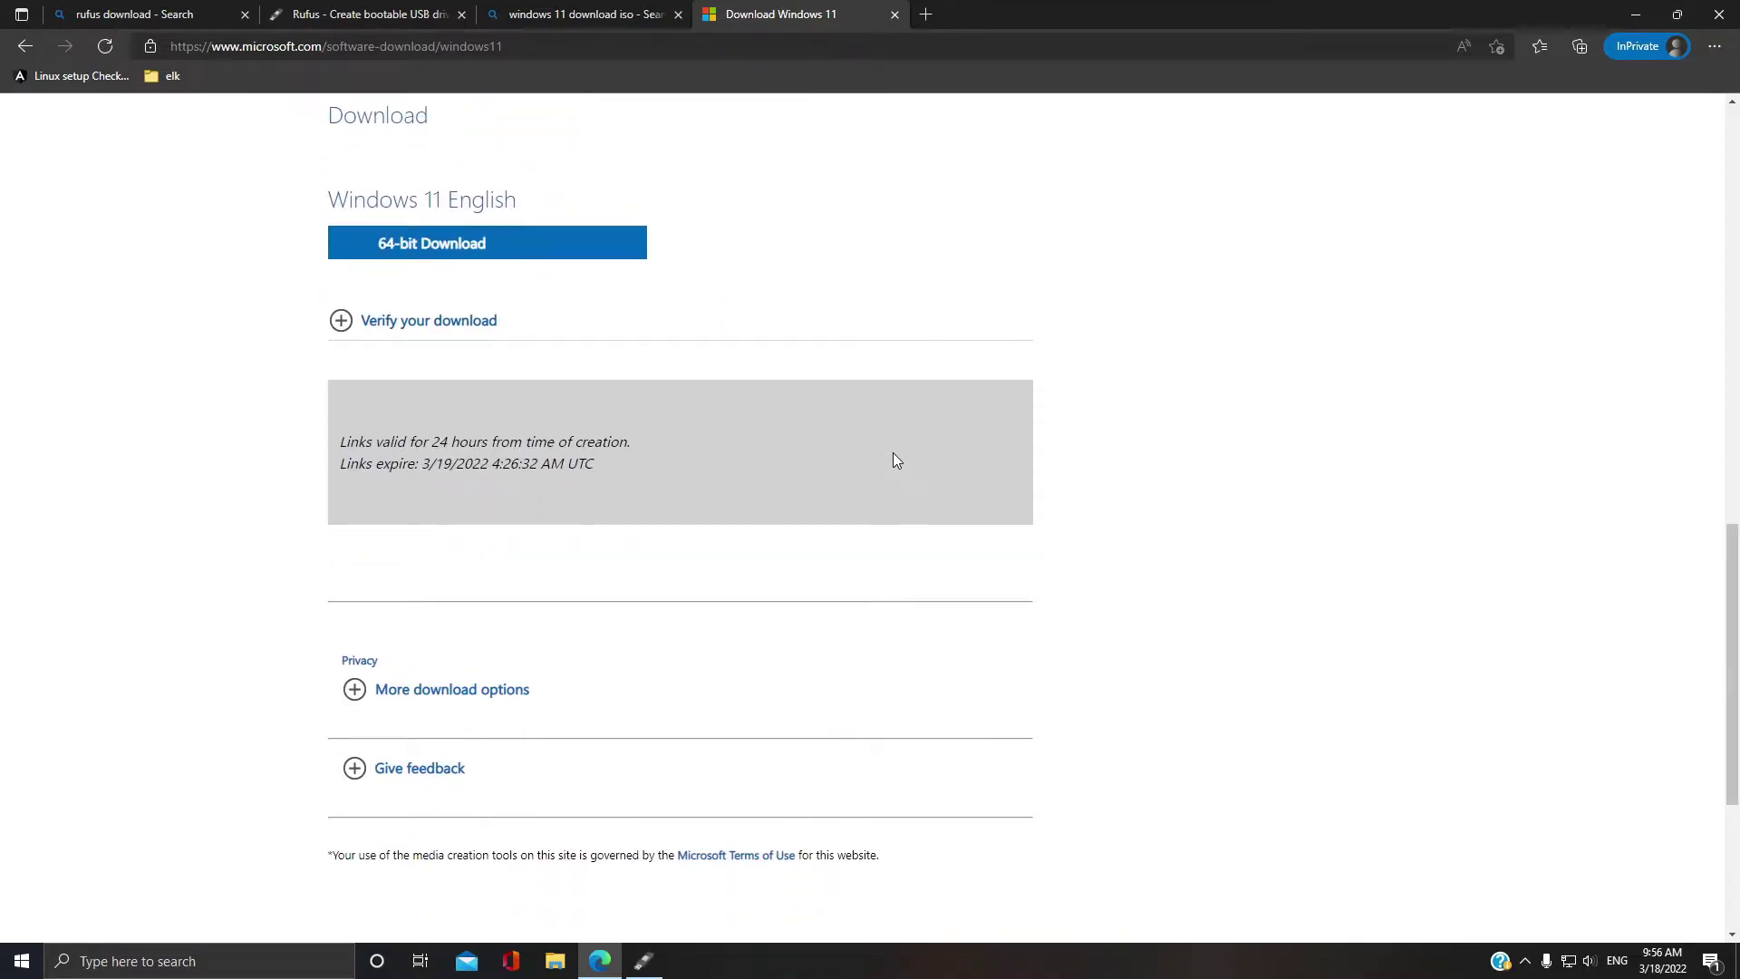
{"action": "left_click", "coordinate": [619, 244]}
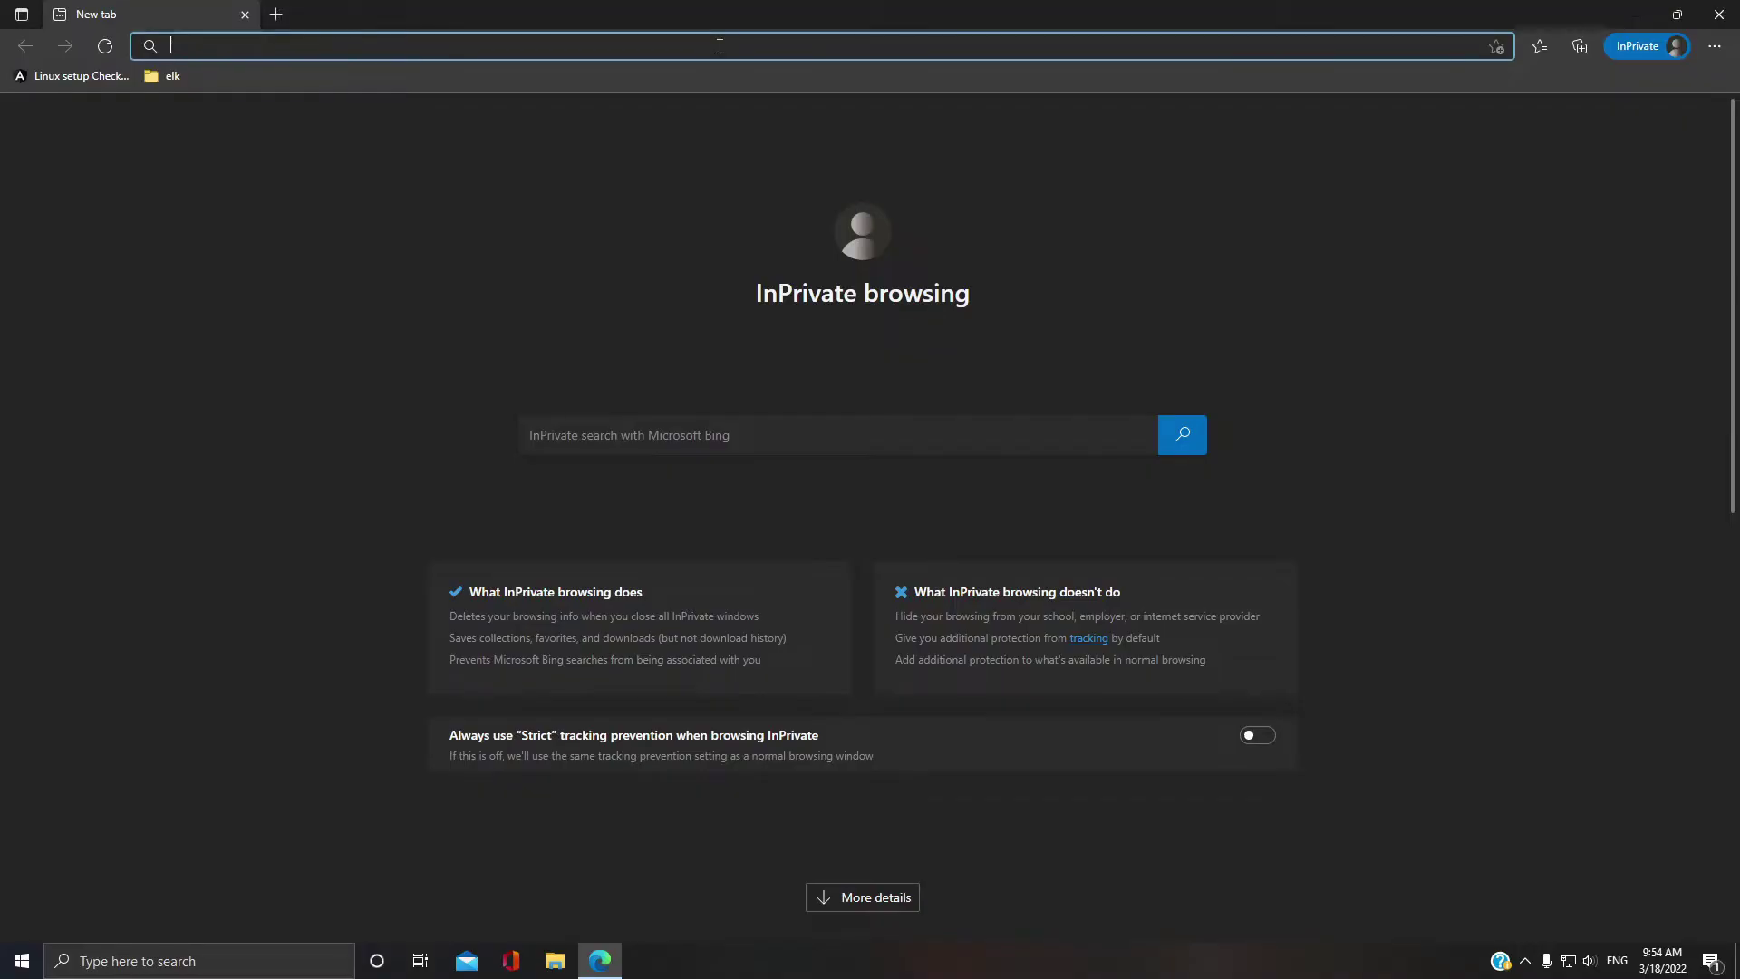
{"action": "type", "text": "rufus down"}
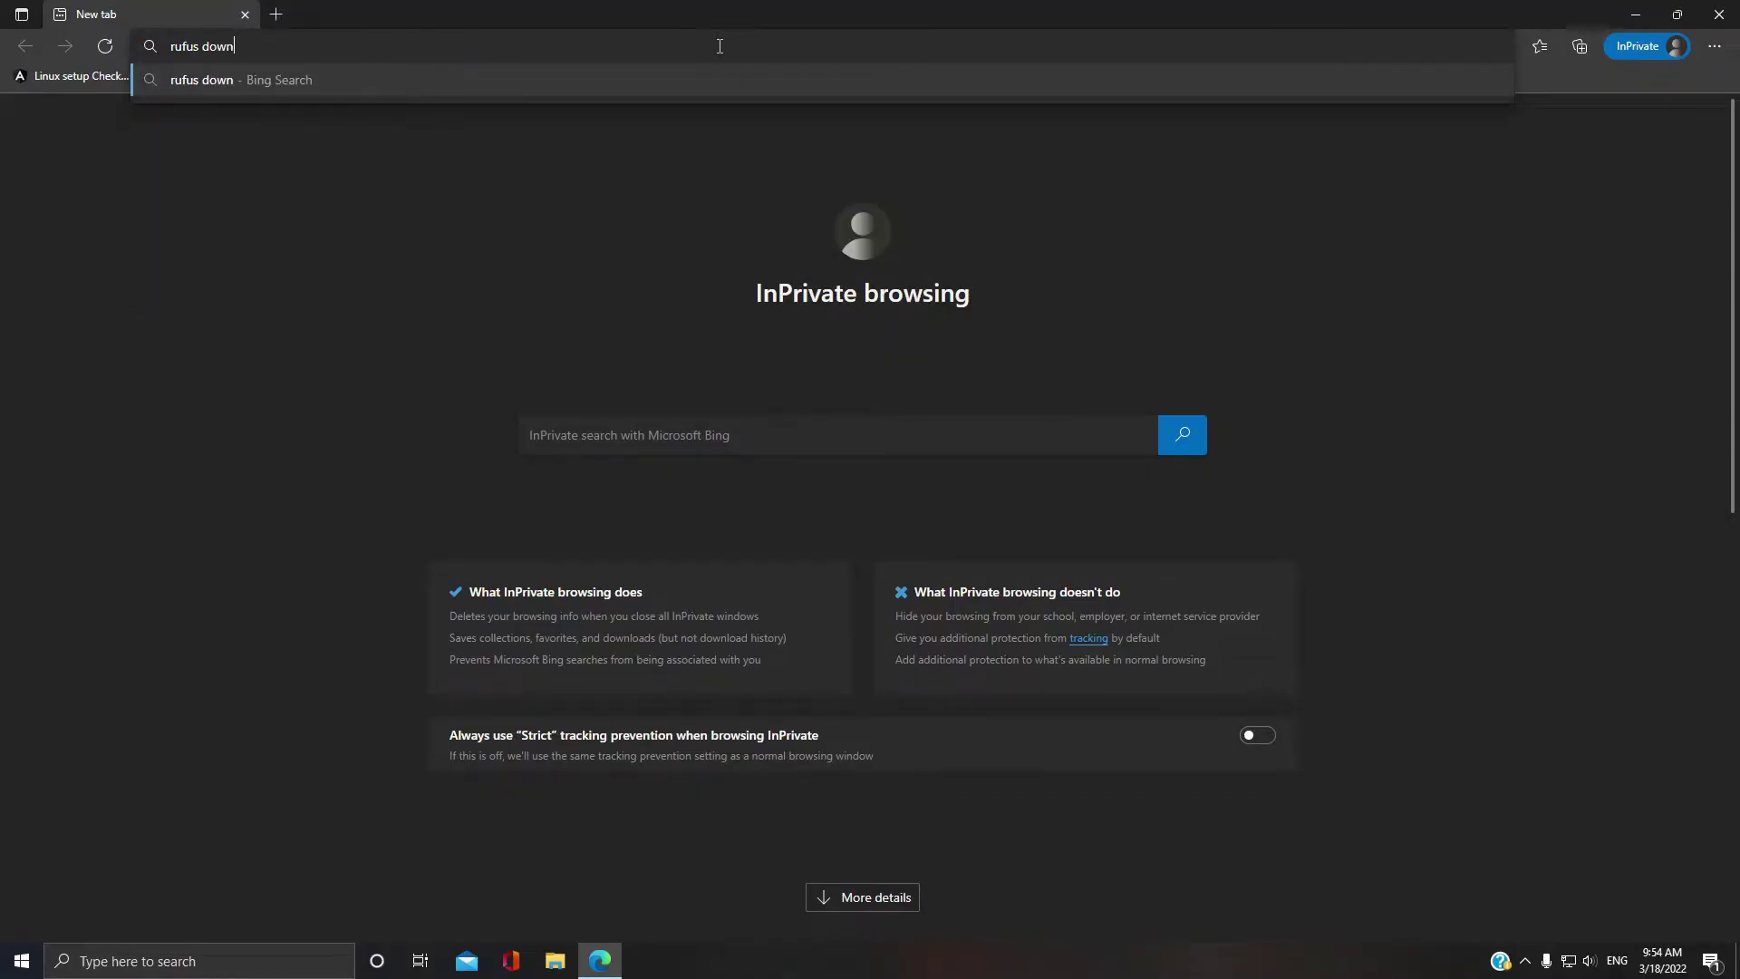
{"action": "type", "text": "load"}
Find rufus.ie through search, download Rufus 3.18, and open rufus-3.18.exe
{"action": "key", "text": "Return"}
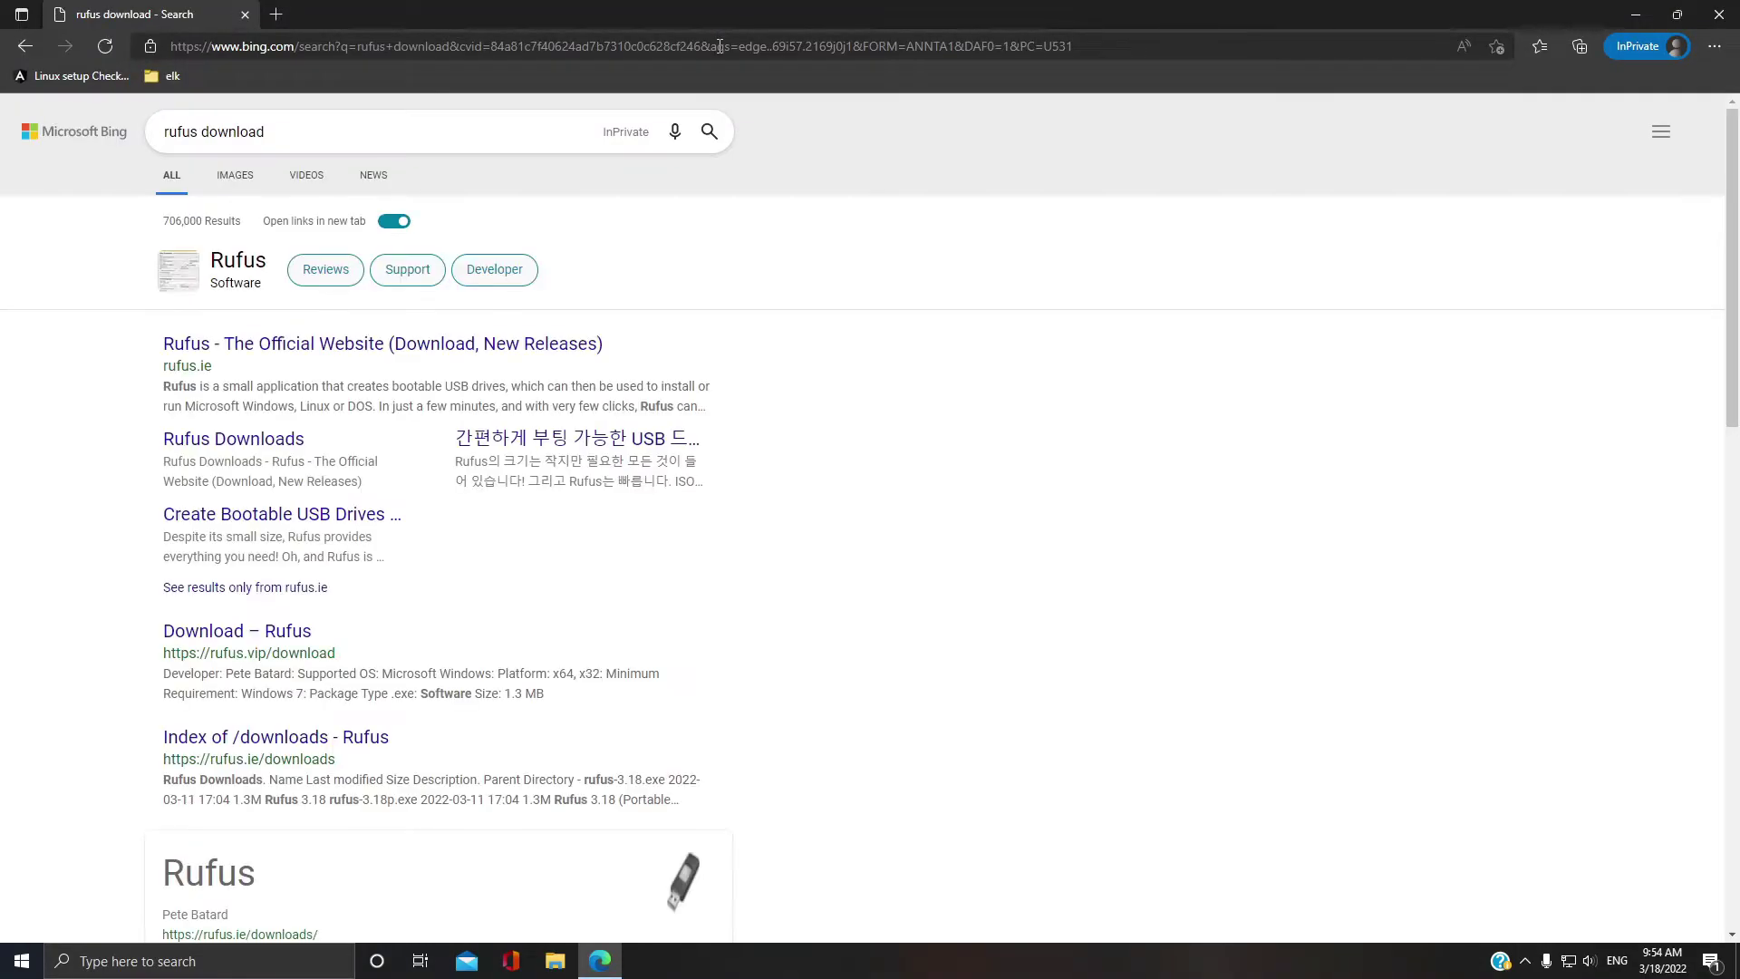
{"action": "left_click", "coordinate": [550, 346]}
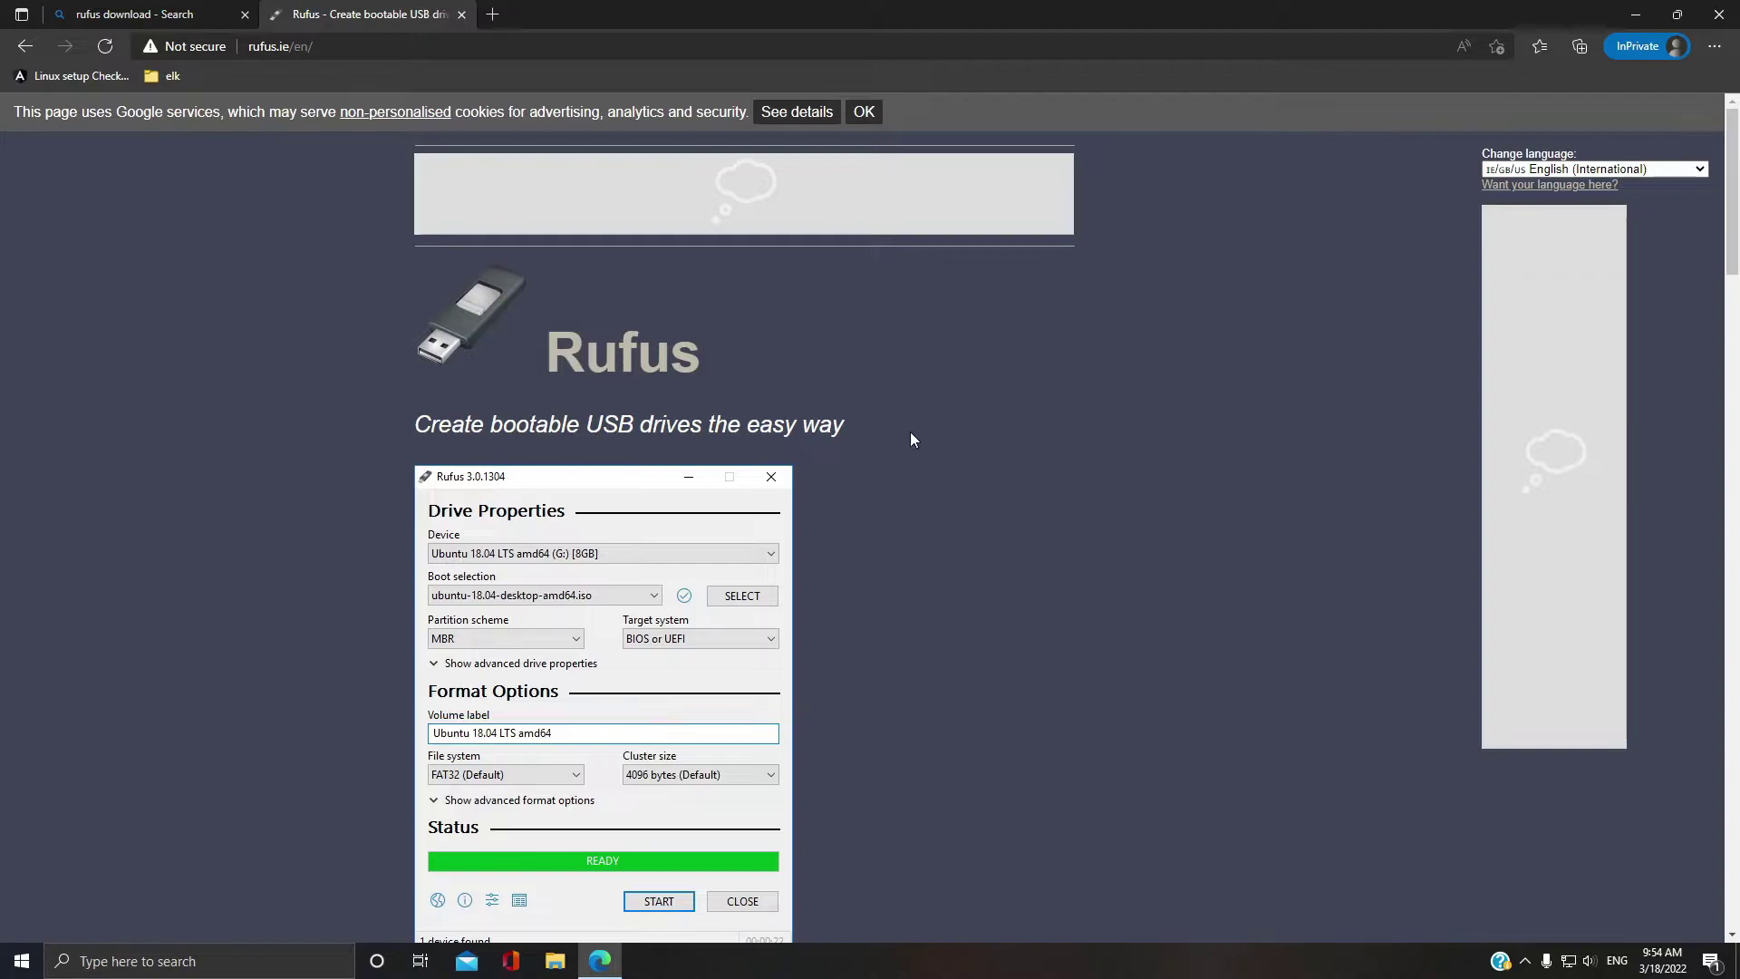
{"action": "scroll", "coordinate": [912, 432], "scroll_direction": "down", "scroll_amount": 2}
{"action": "scroll", "coordinate": [912, 432], "scroll_direction": "down", "scroll_amount": 3}
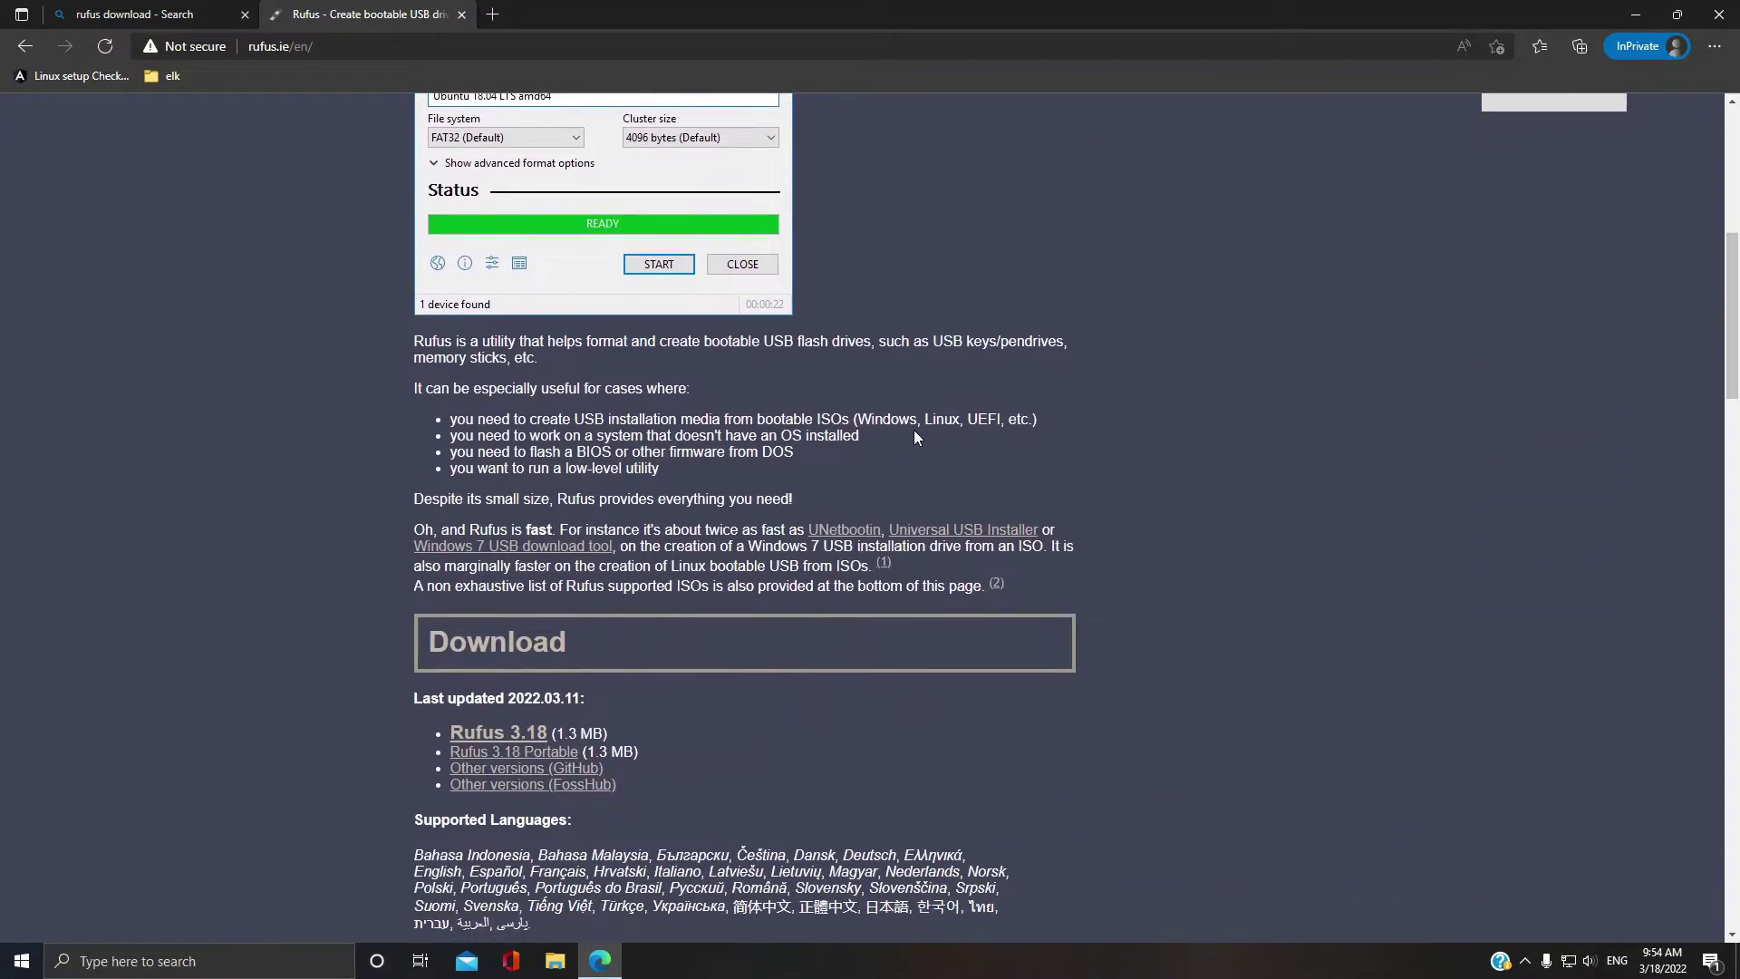
{"action": "left_click", "coordinate": [533, 737]}
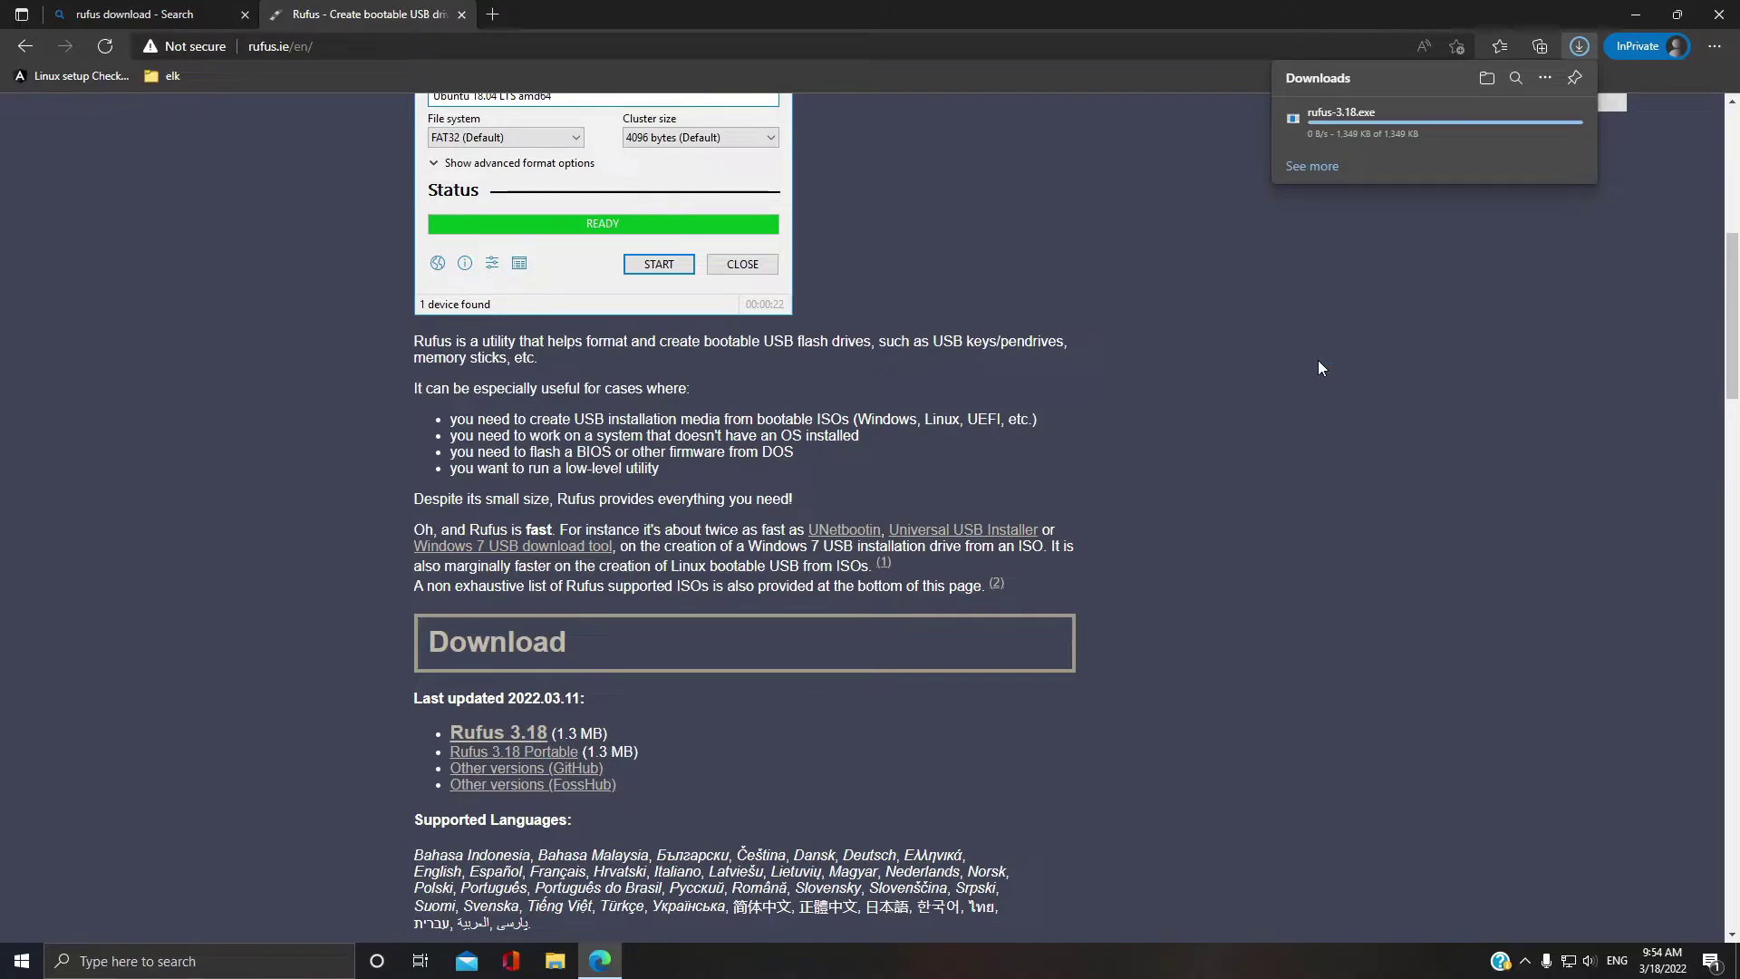
{"action": "mouse_move", "coordinate": [1401, 119]}
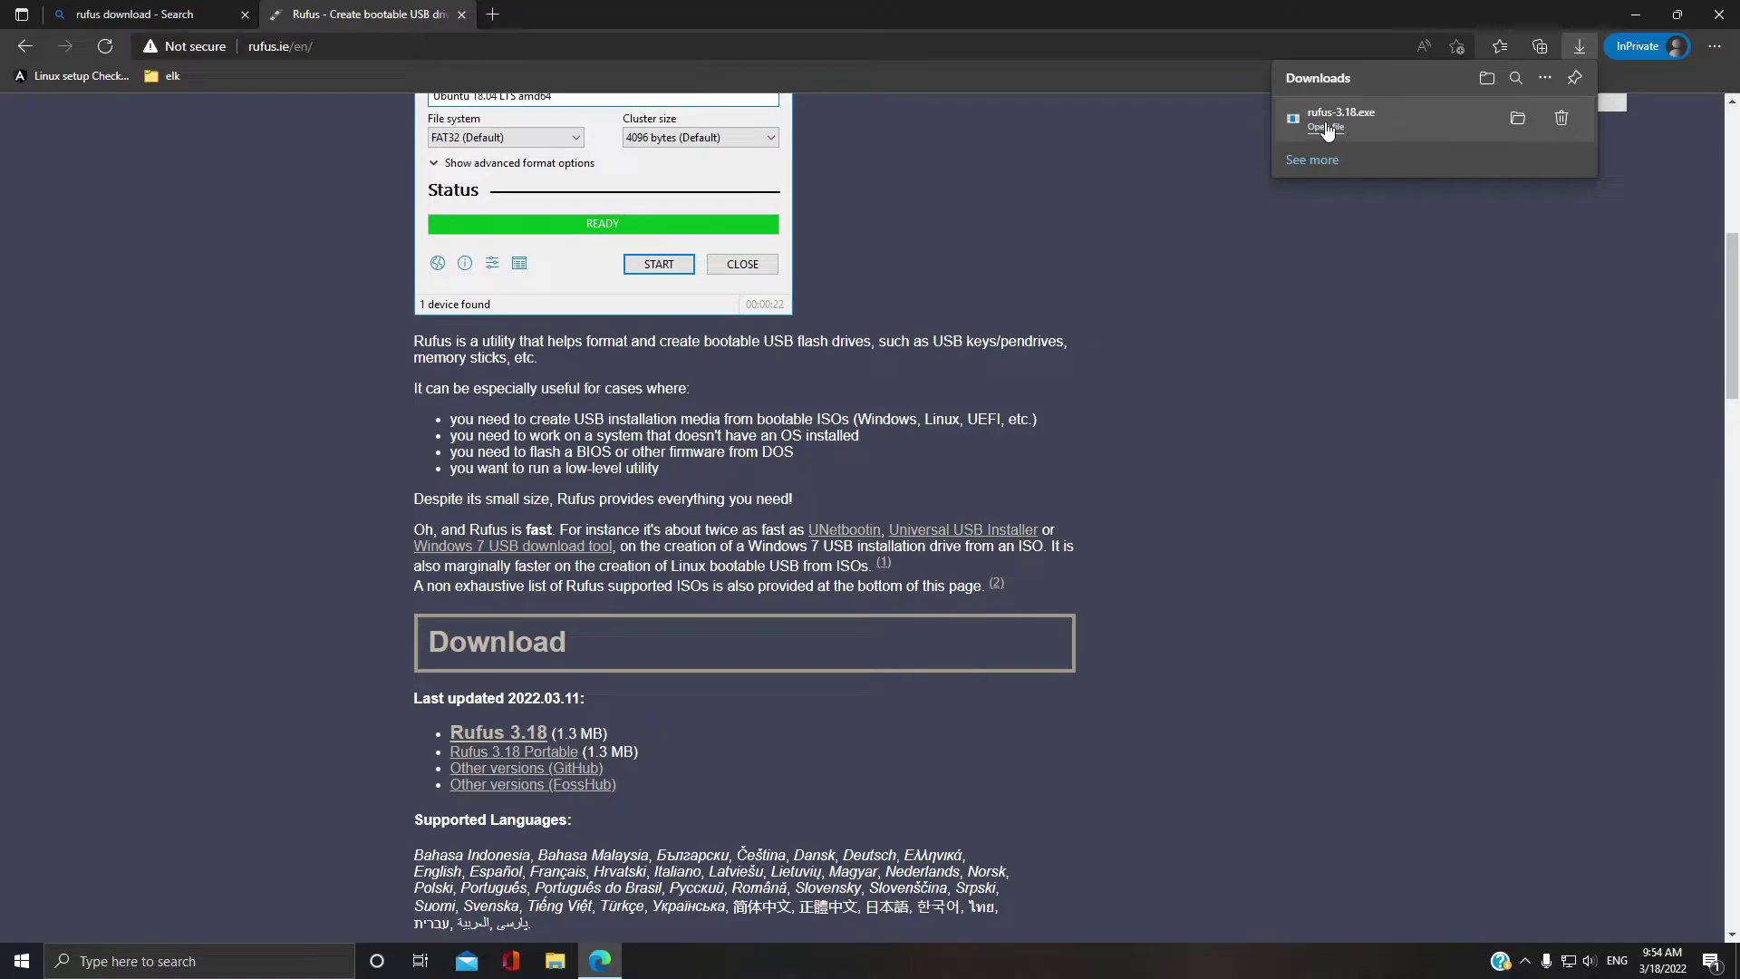
{"action": "left_click", "coordinate": [1327, 128]}
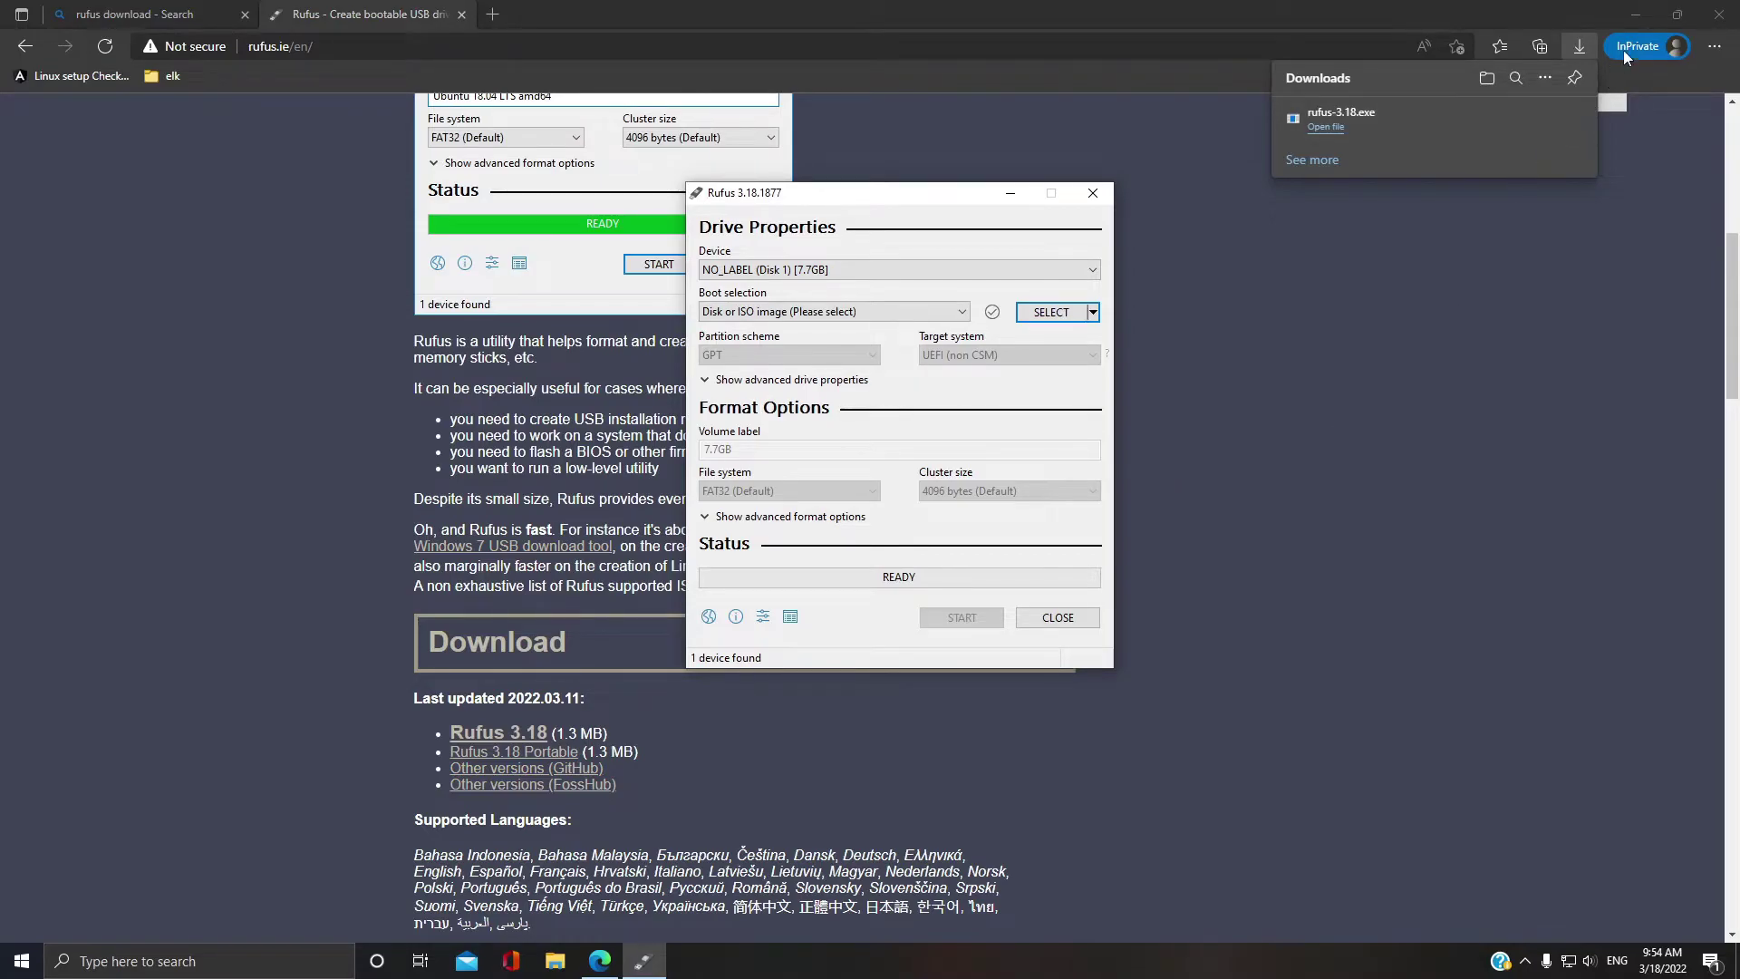
Keep the 7.7 GB USB drive and 'Disk or ISO image', then load Win11_English_x64v1.iso
{"action": "left_click", "coordinate": [1639, 16]}
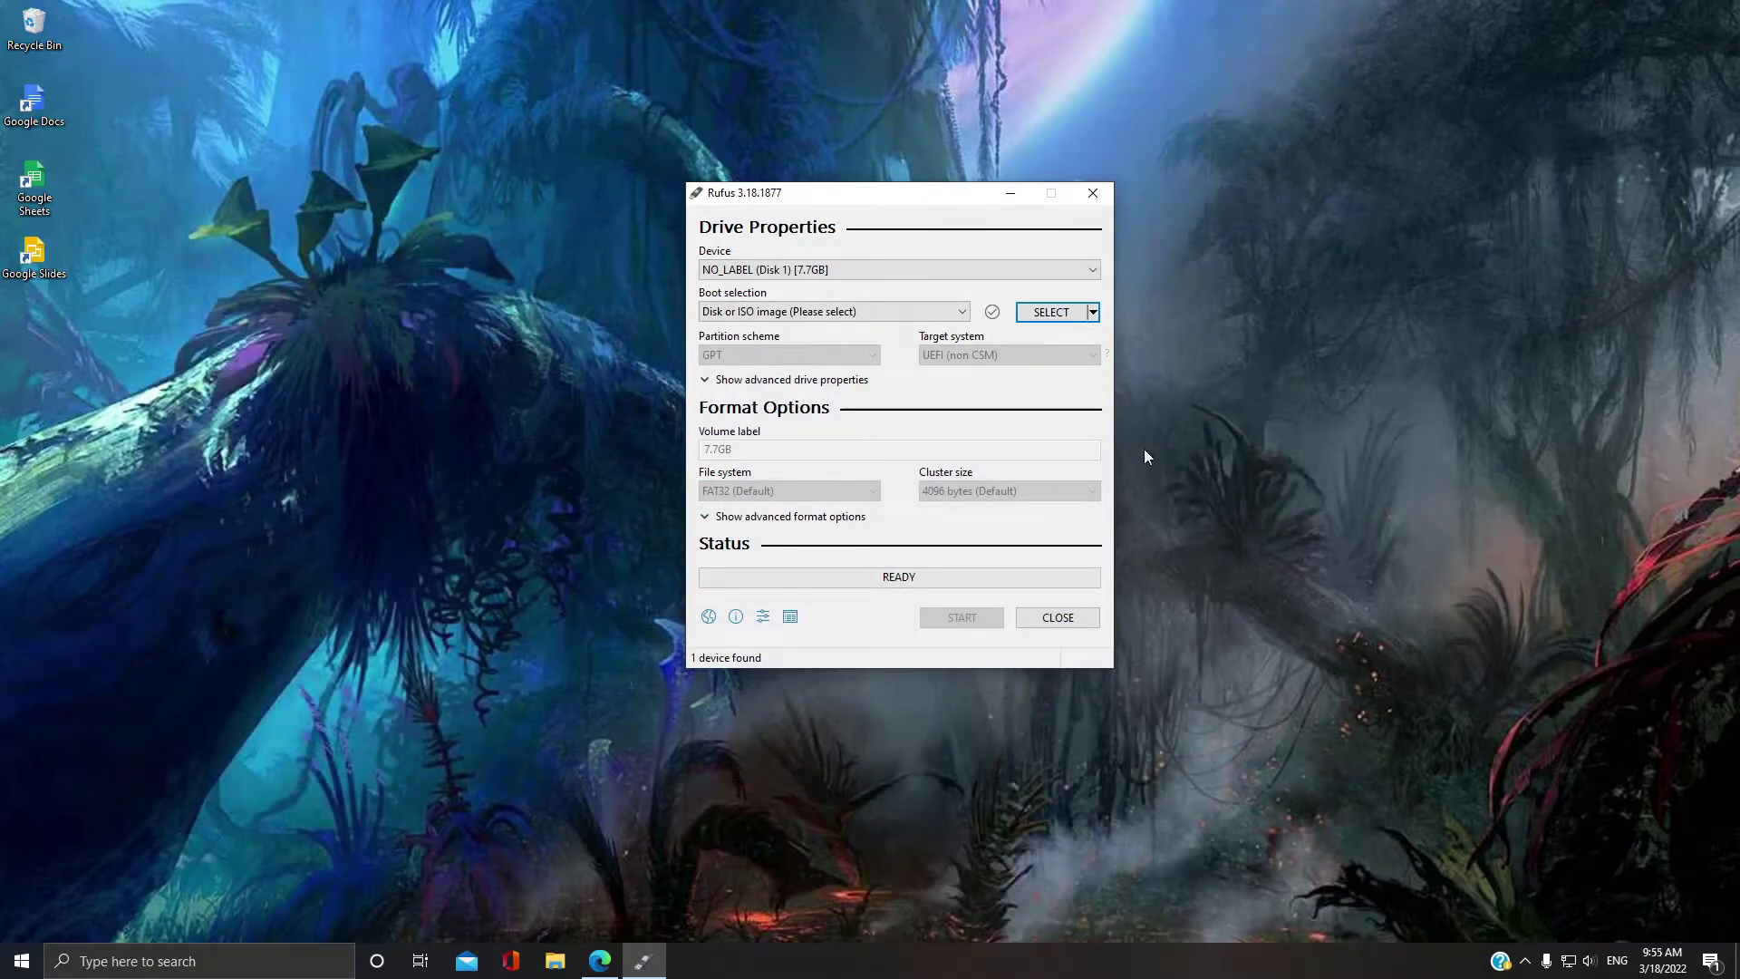
{"action": "left_click", "coordinate": [895, 270]}
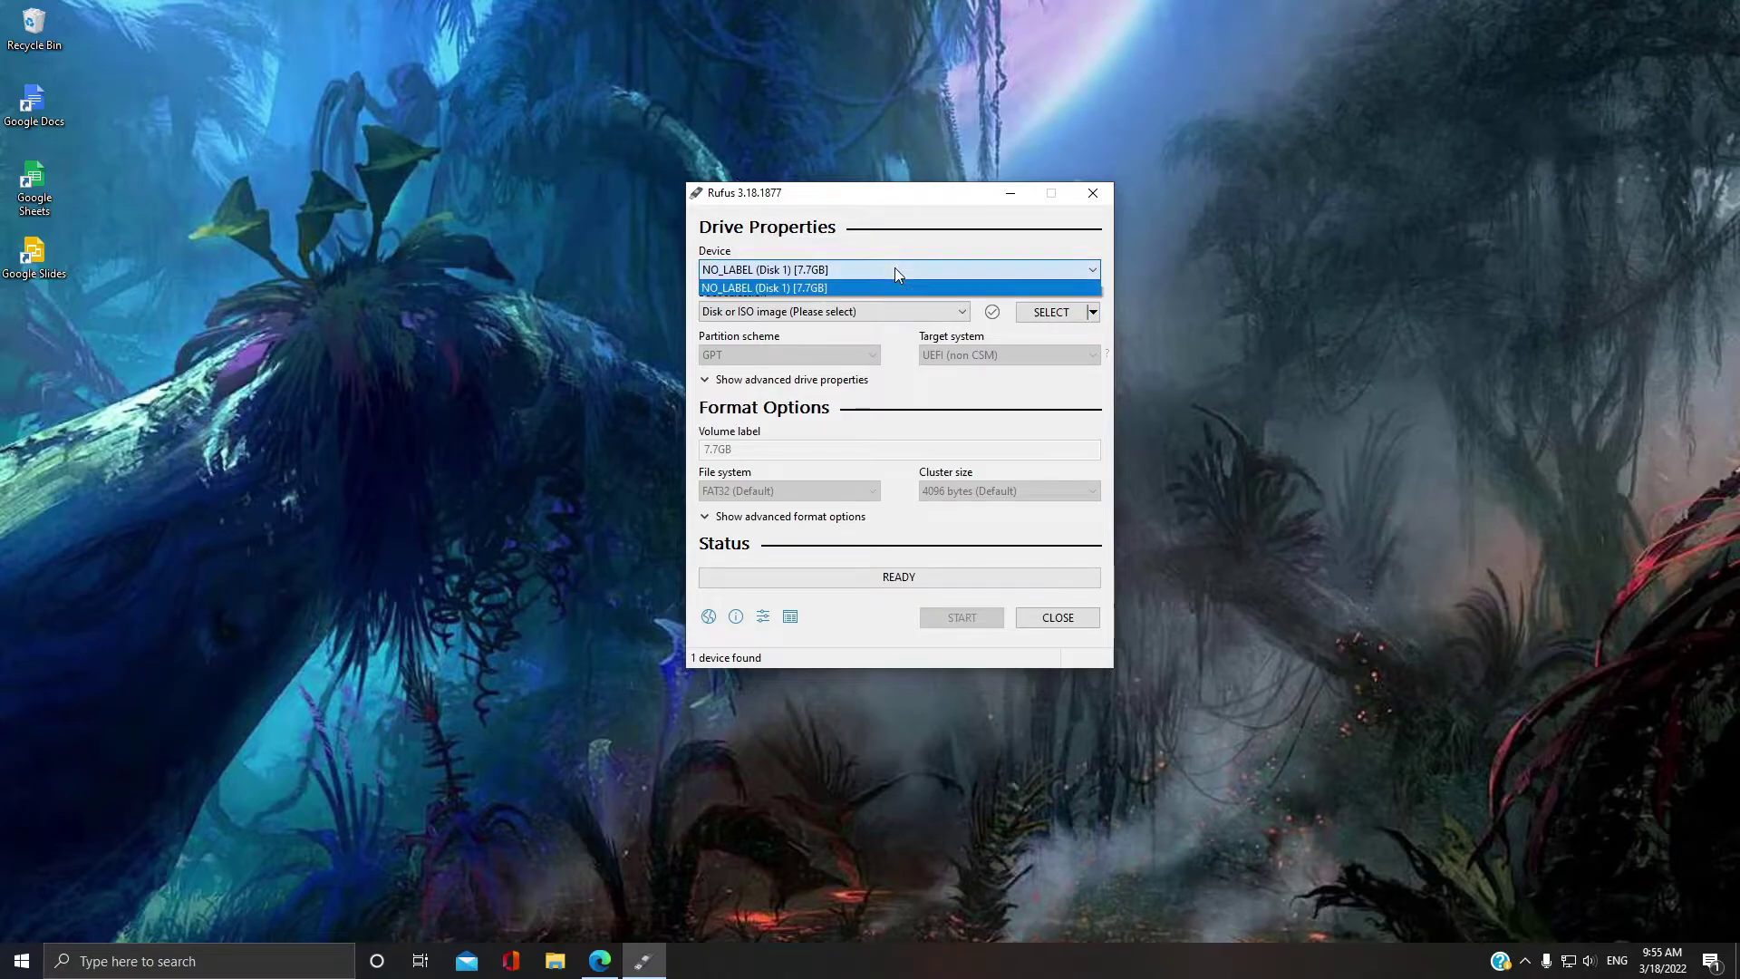
{"action": "left_click", "coordinate": [839, 291]}
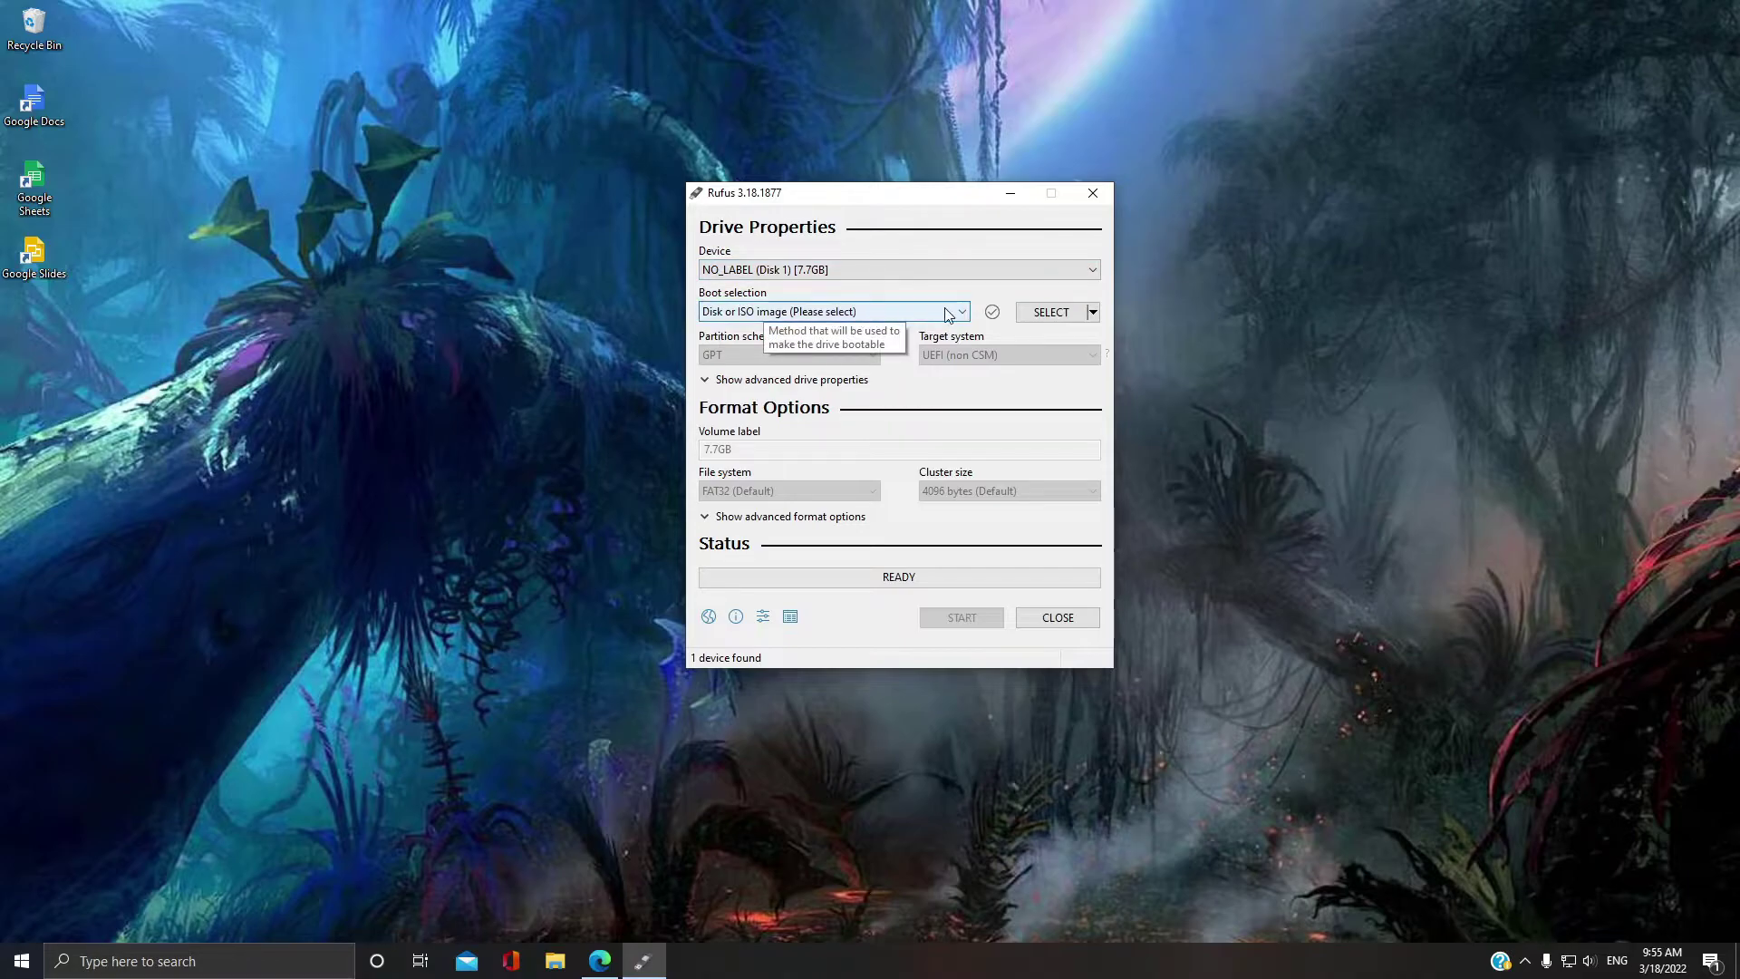
{"action": "left_click", "coordinate": [964, 313]}
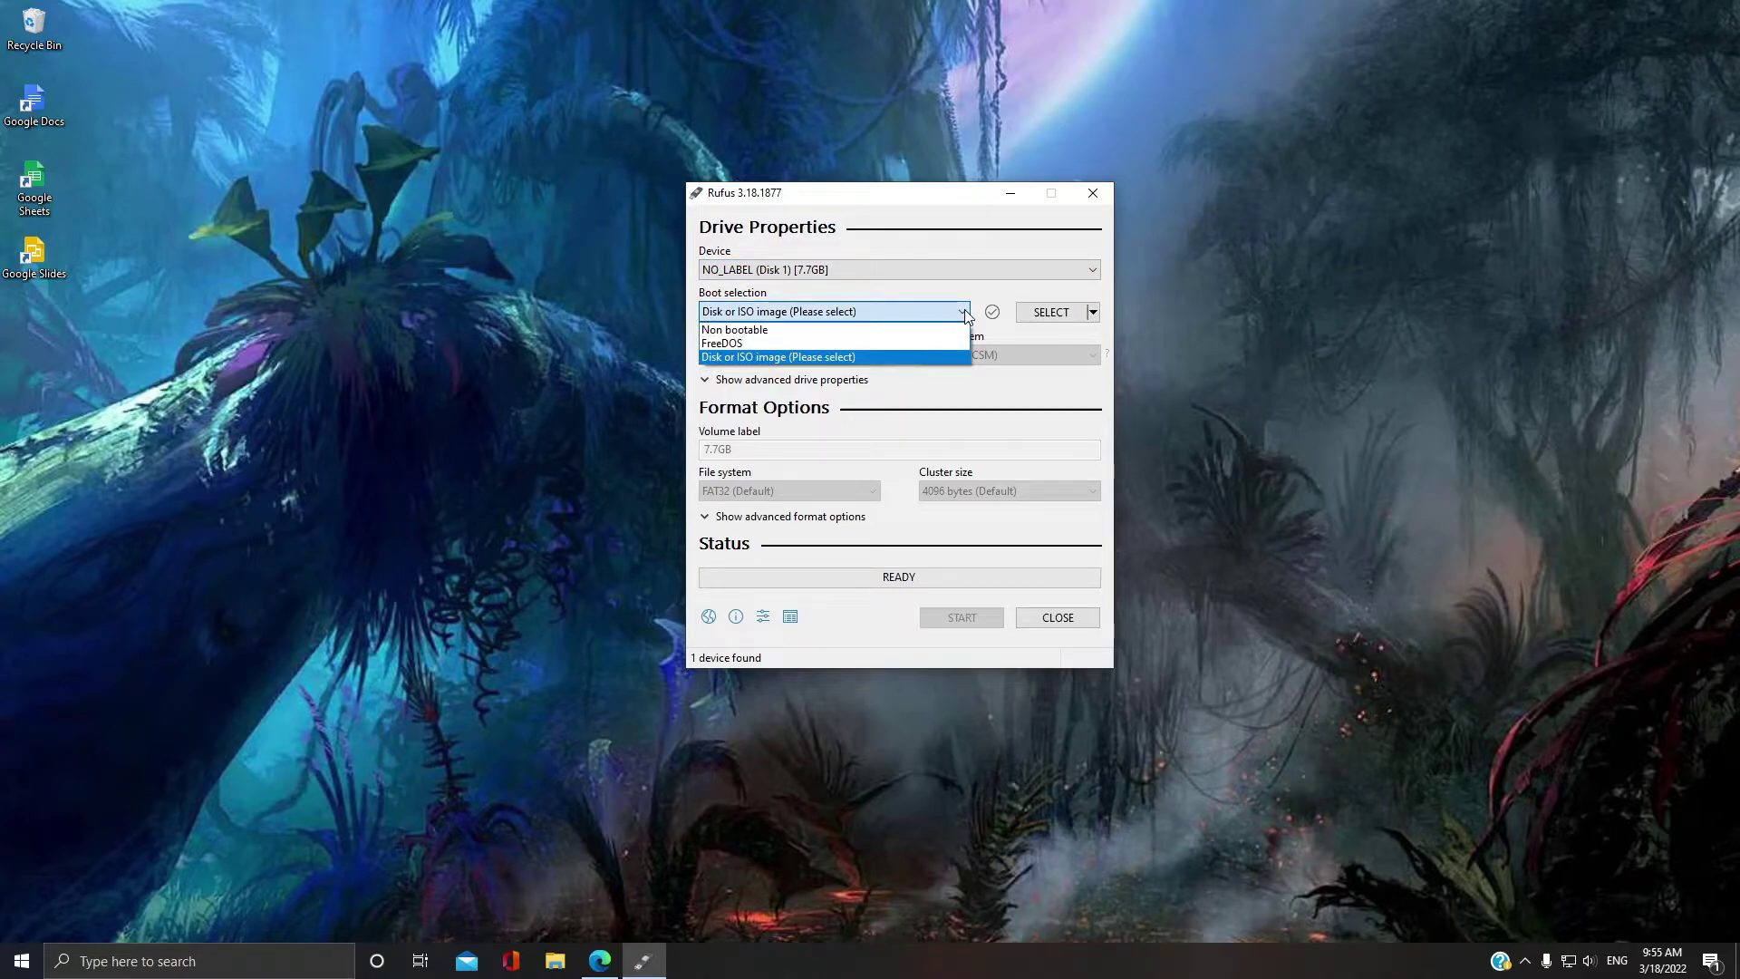
{"action": "left_click", "coordinate": [930, 357]}
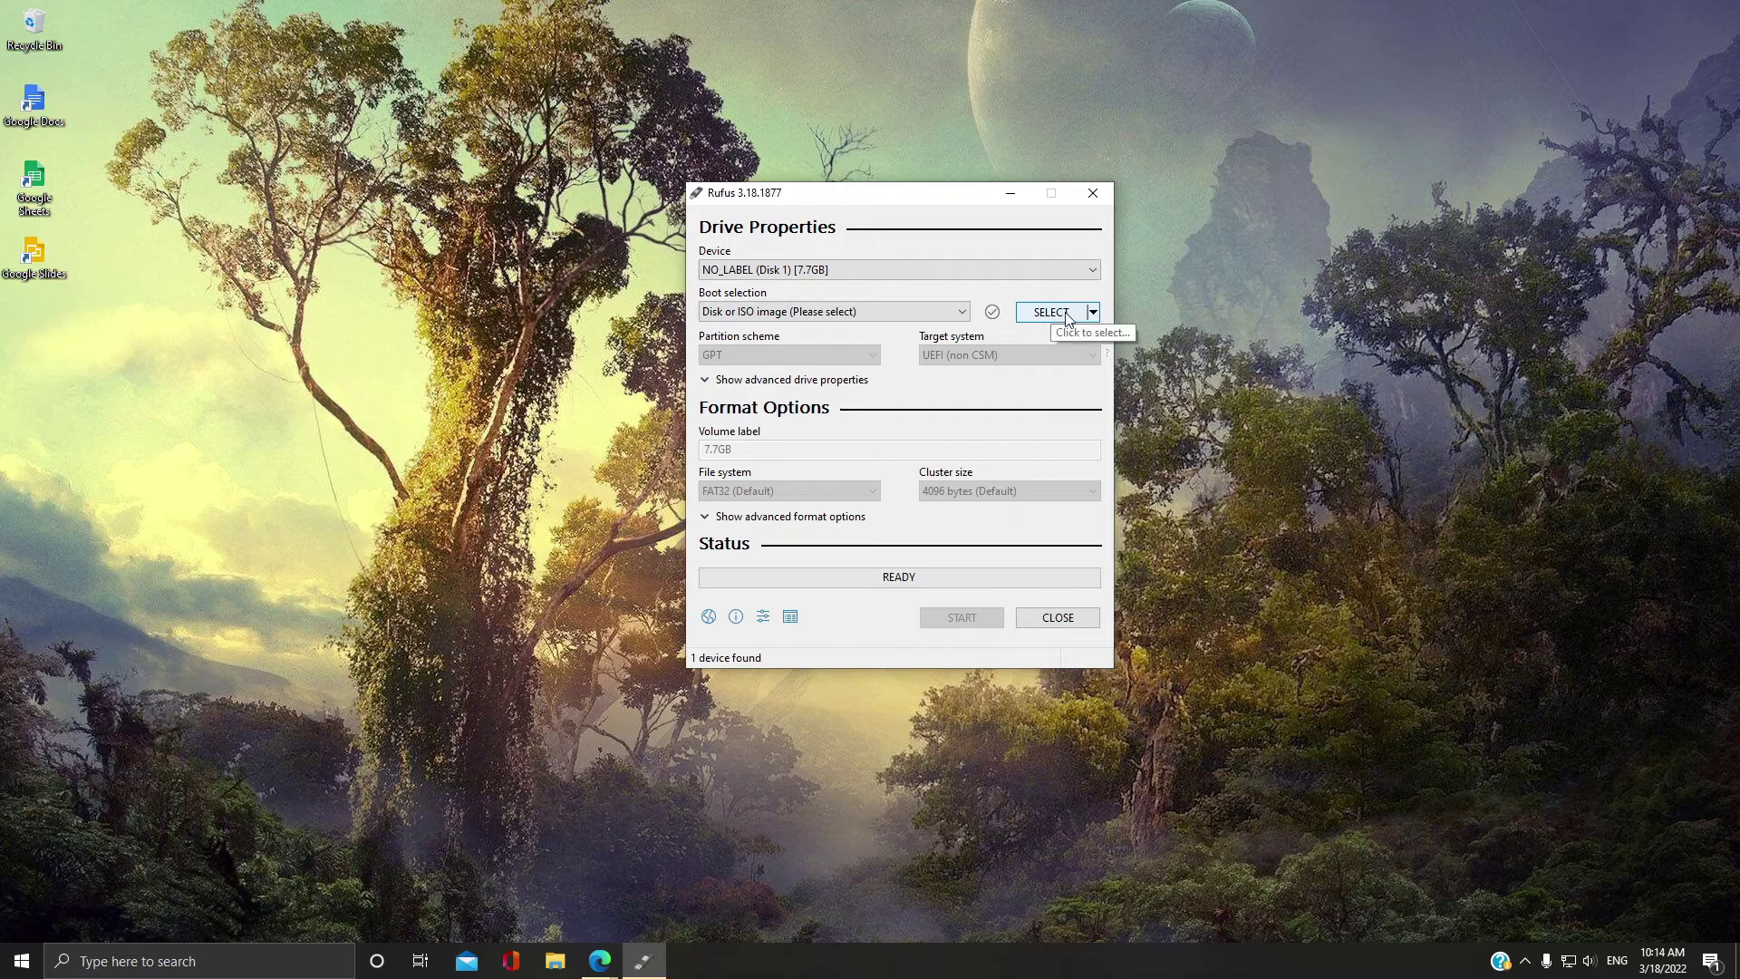
{"action": "left_click", "coordinate": [1053, 312]}
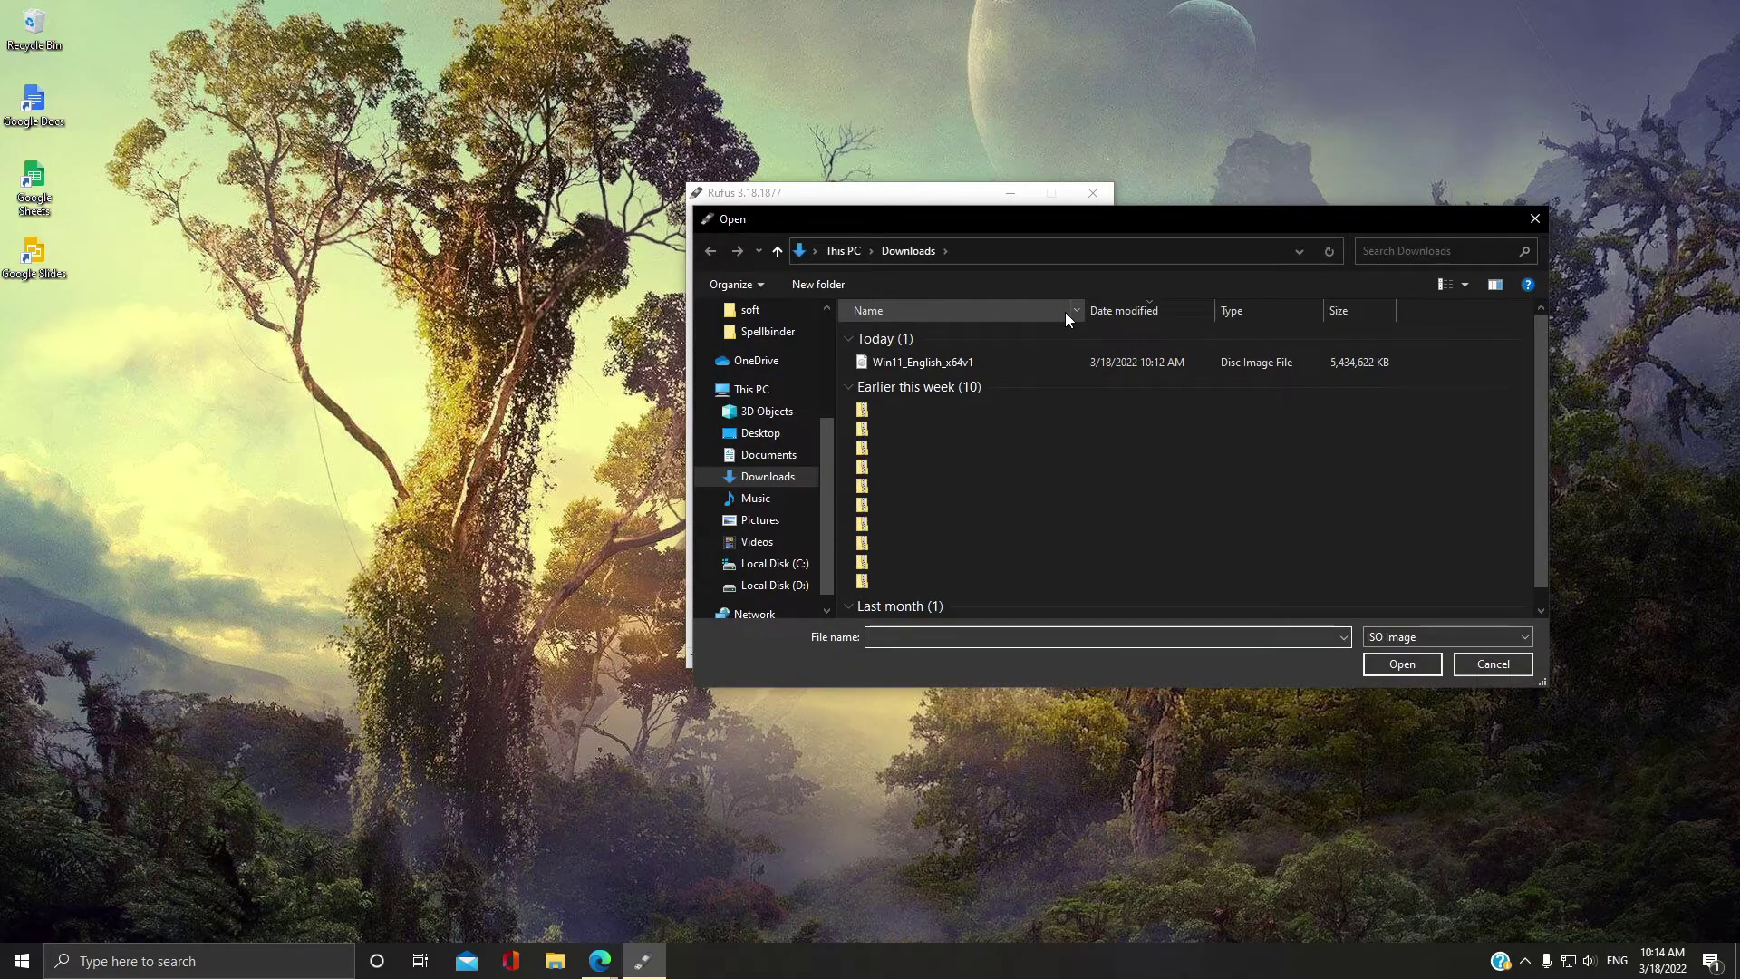
{"action": "left_click", "coordinate": [988, 360]}
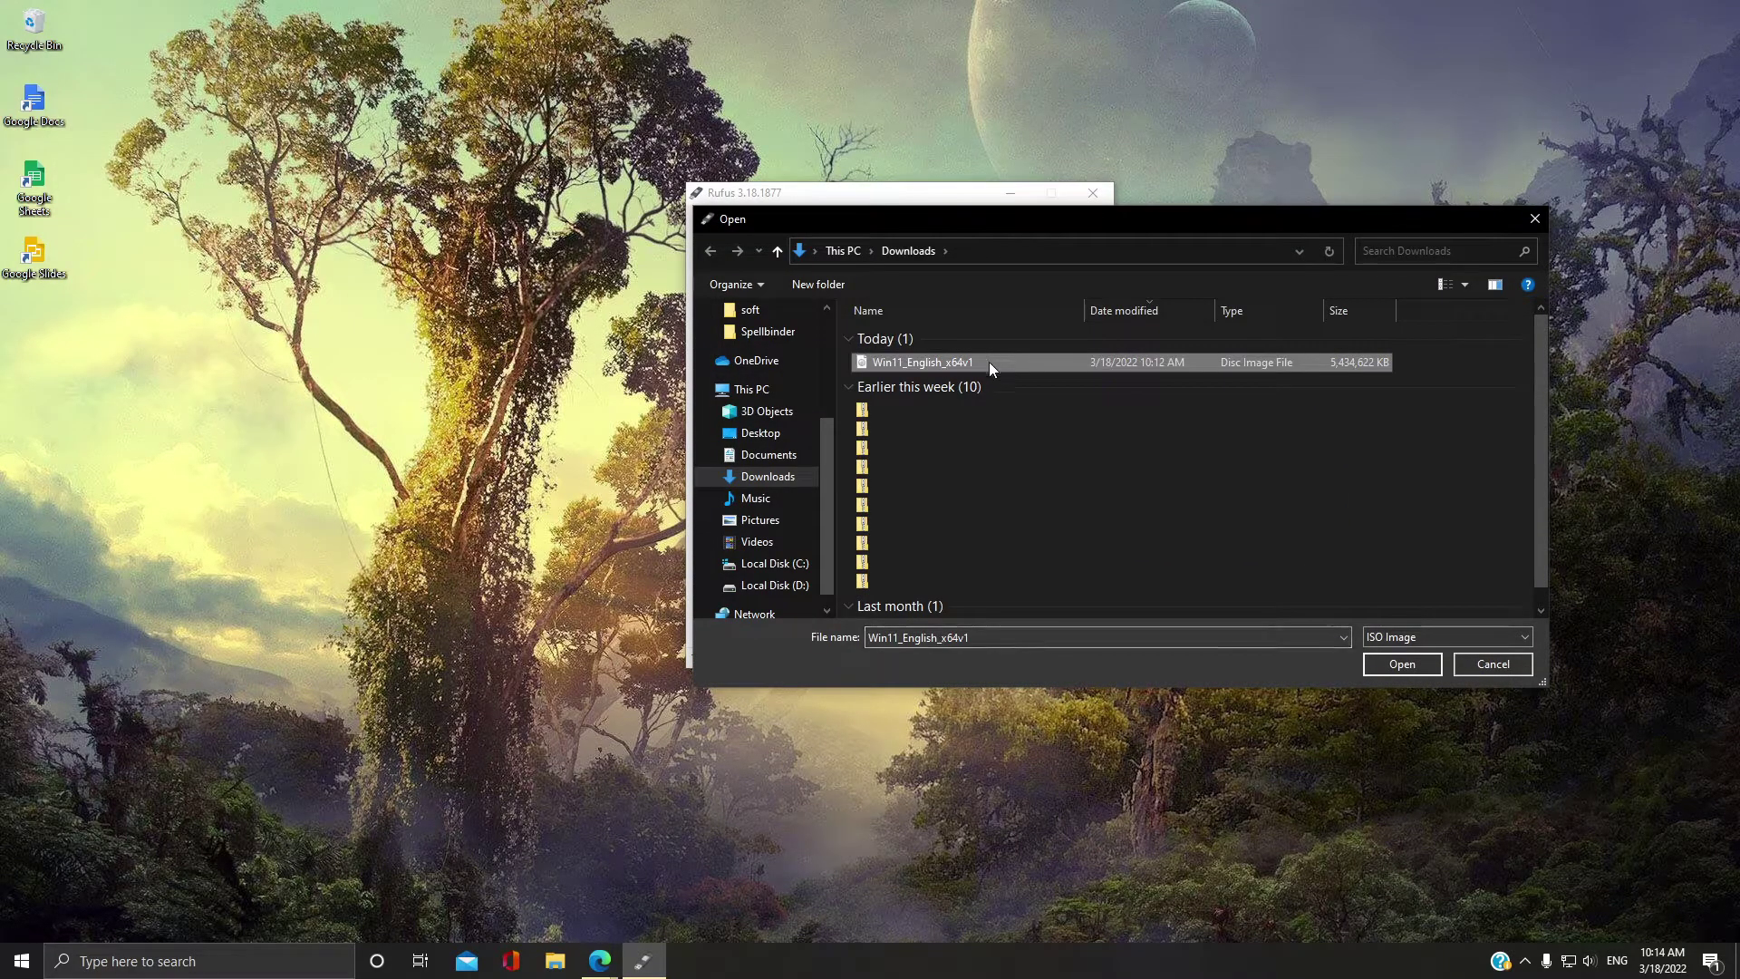
{"action": "left_click", "coordinate": [1394, 662]}
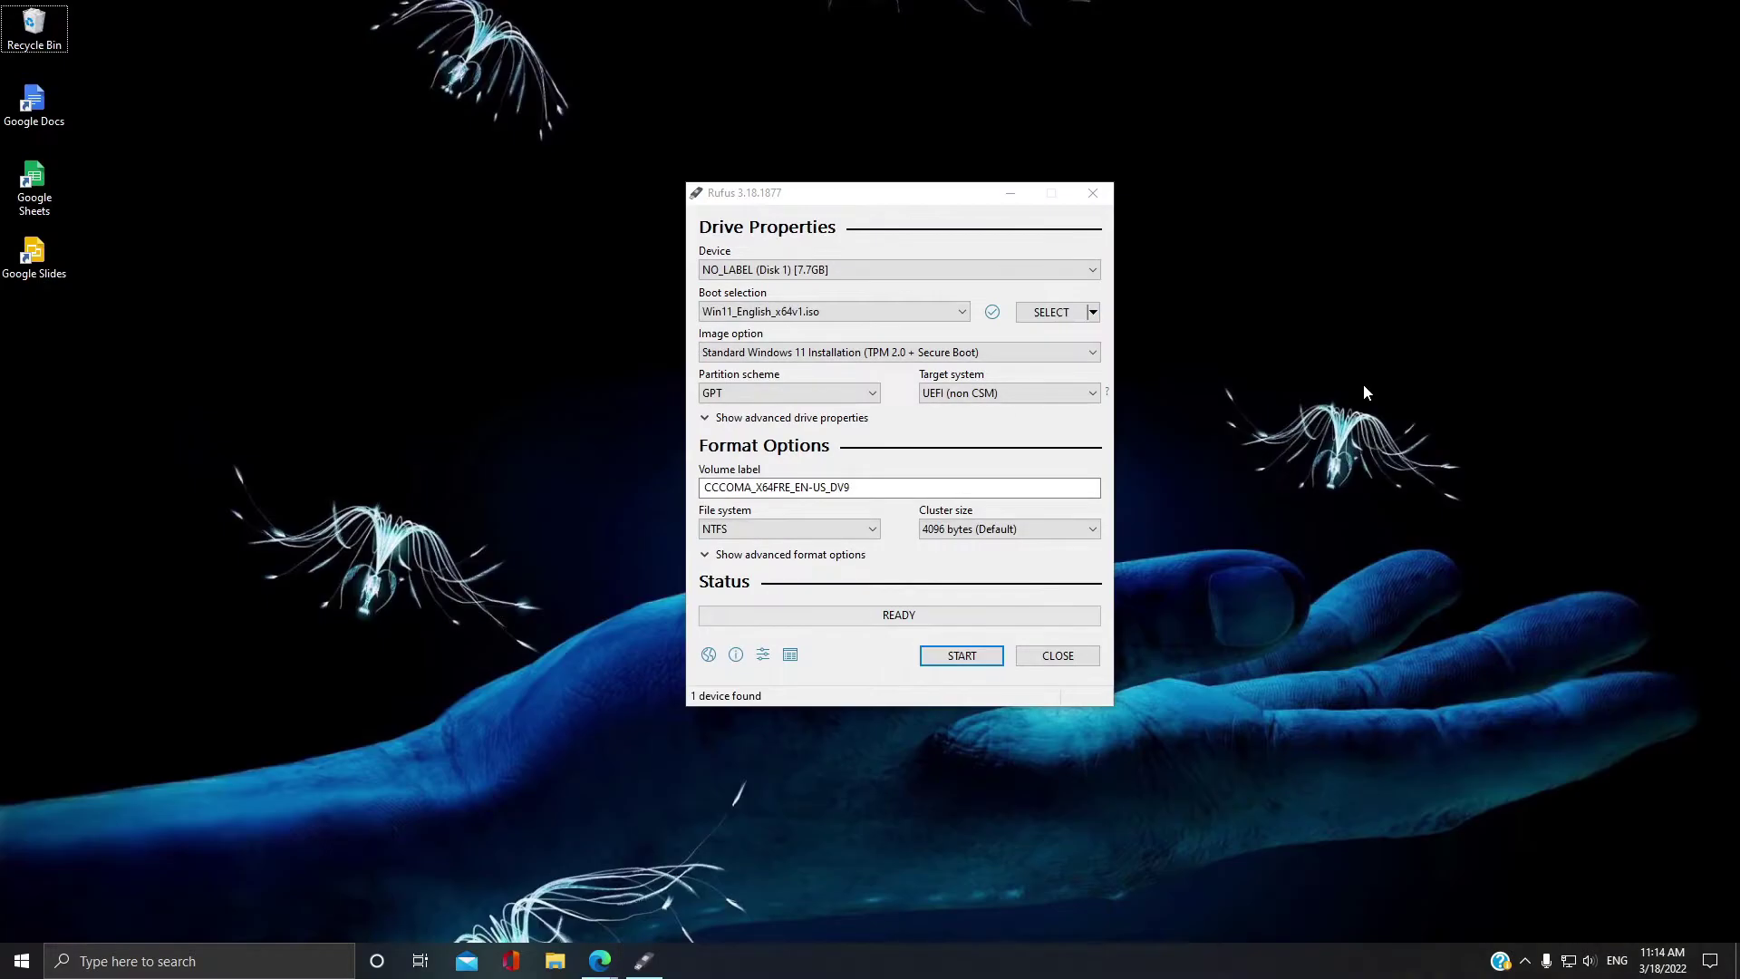
Choose Extended Windows 11 Installation (no TPM/Secure Boot), keep UEFI, and select the volume label text
{"action": "left_click", "coordinate": [1093, 357]}
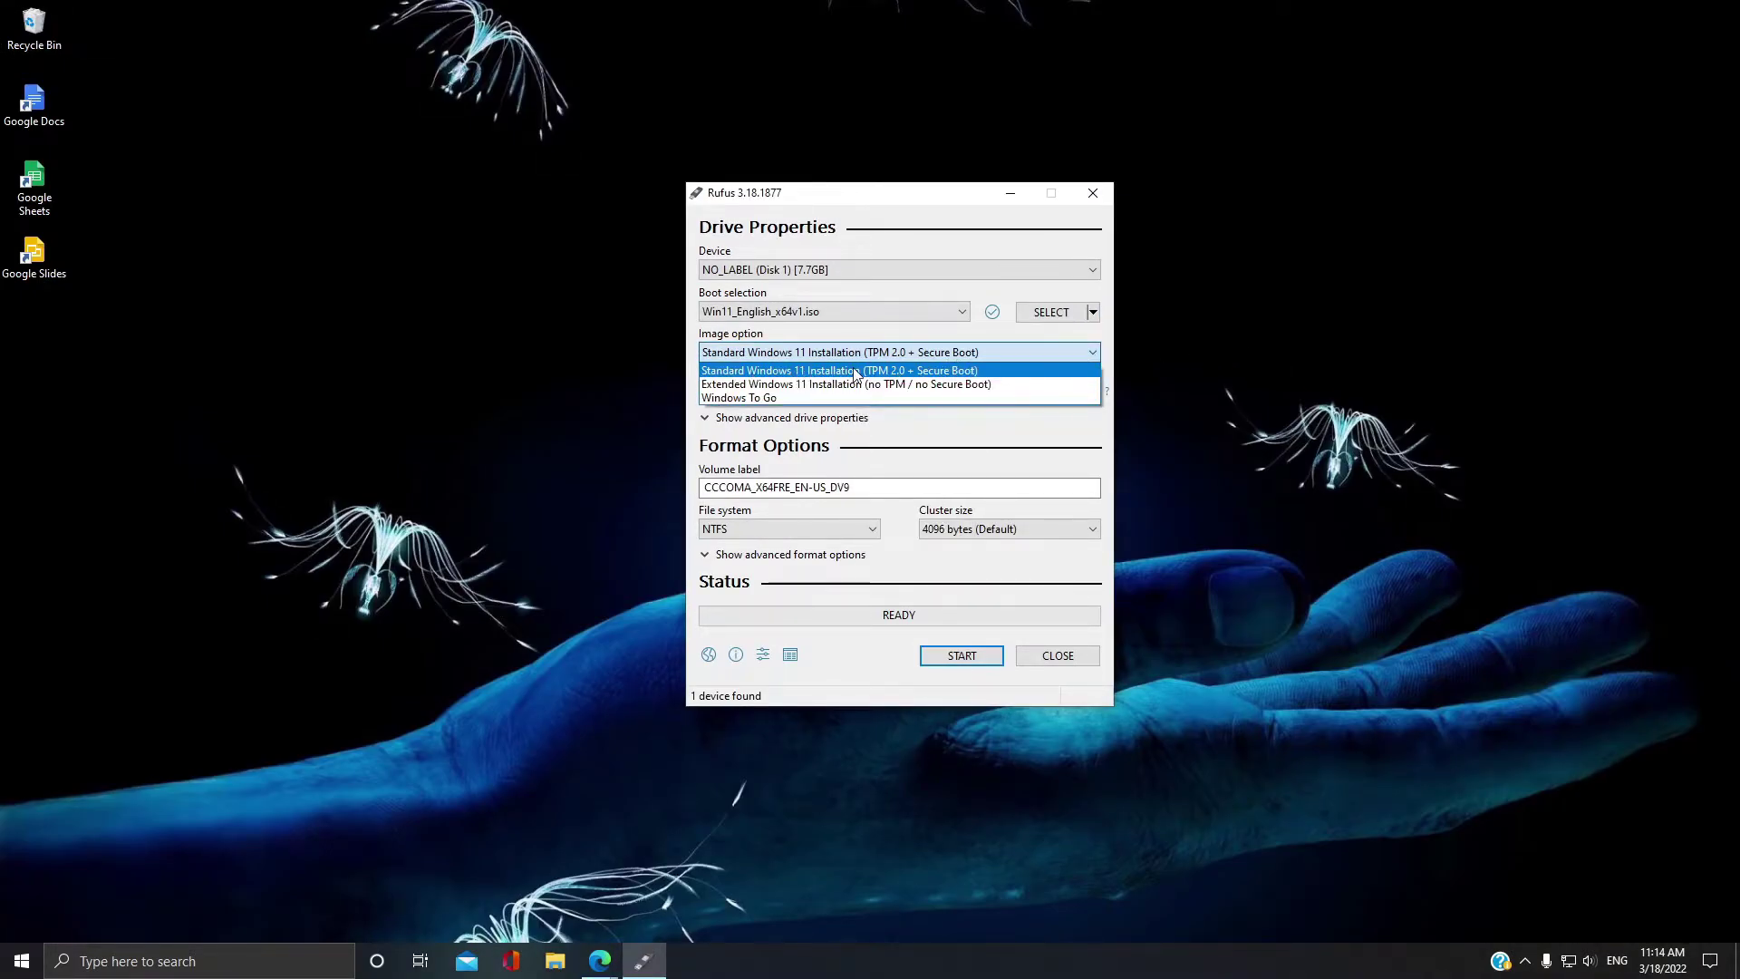
{"action": "left_click", "coordinate": [1029, 386]}
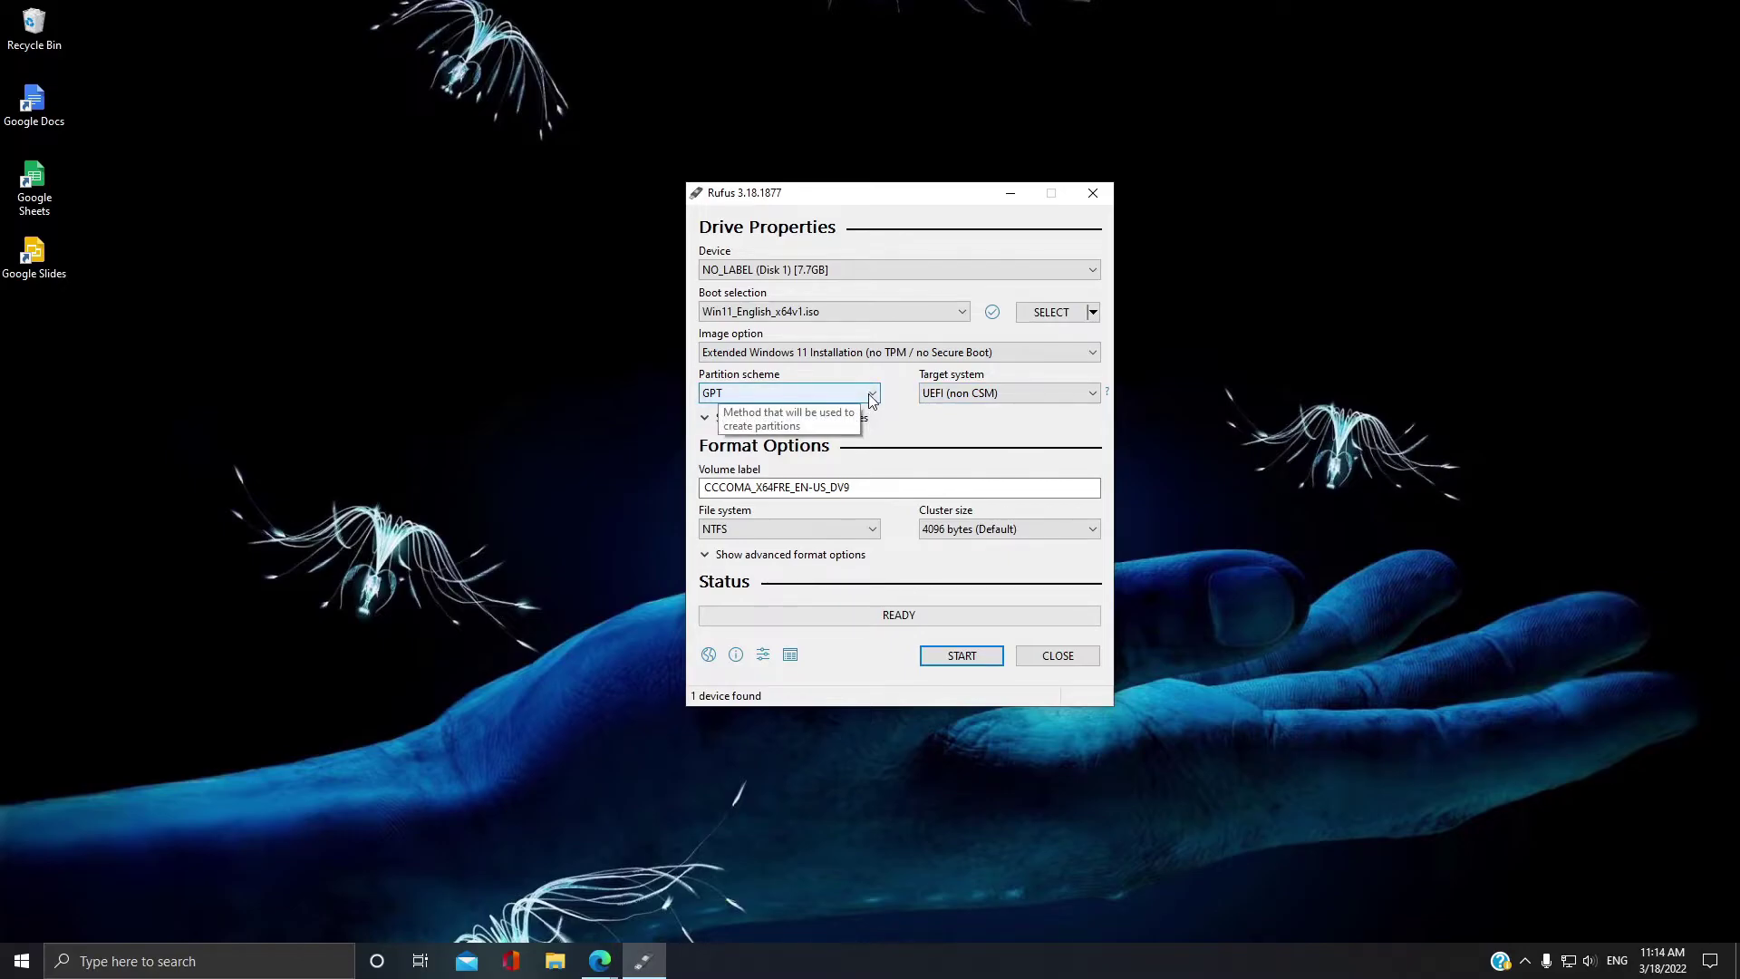
{"action": "left_click", "coordinate": [871, 395]}
{"action": "left_click", "coordinate": [1048, 396]}
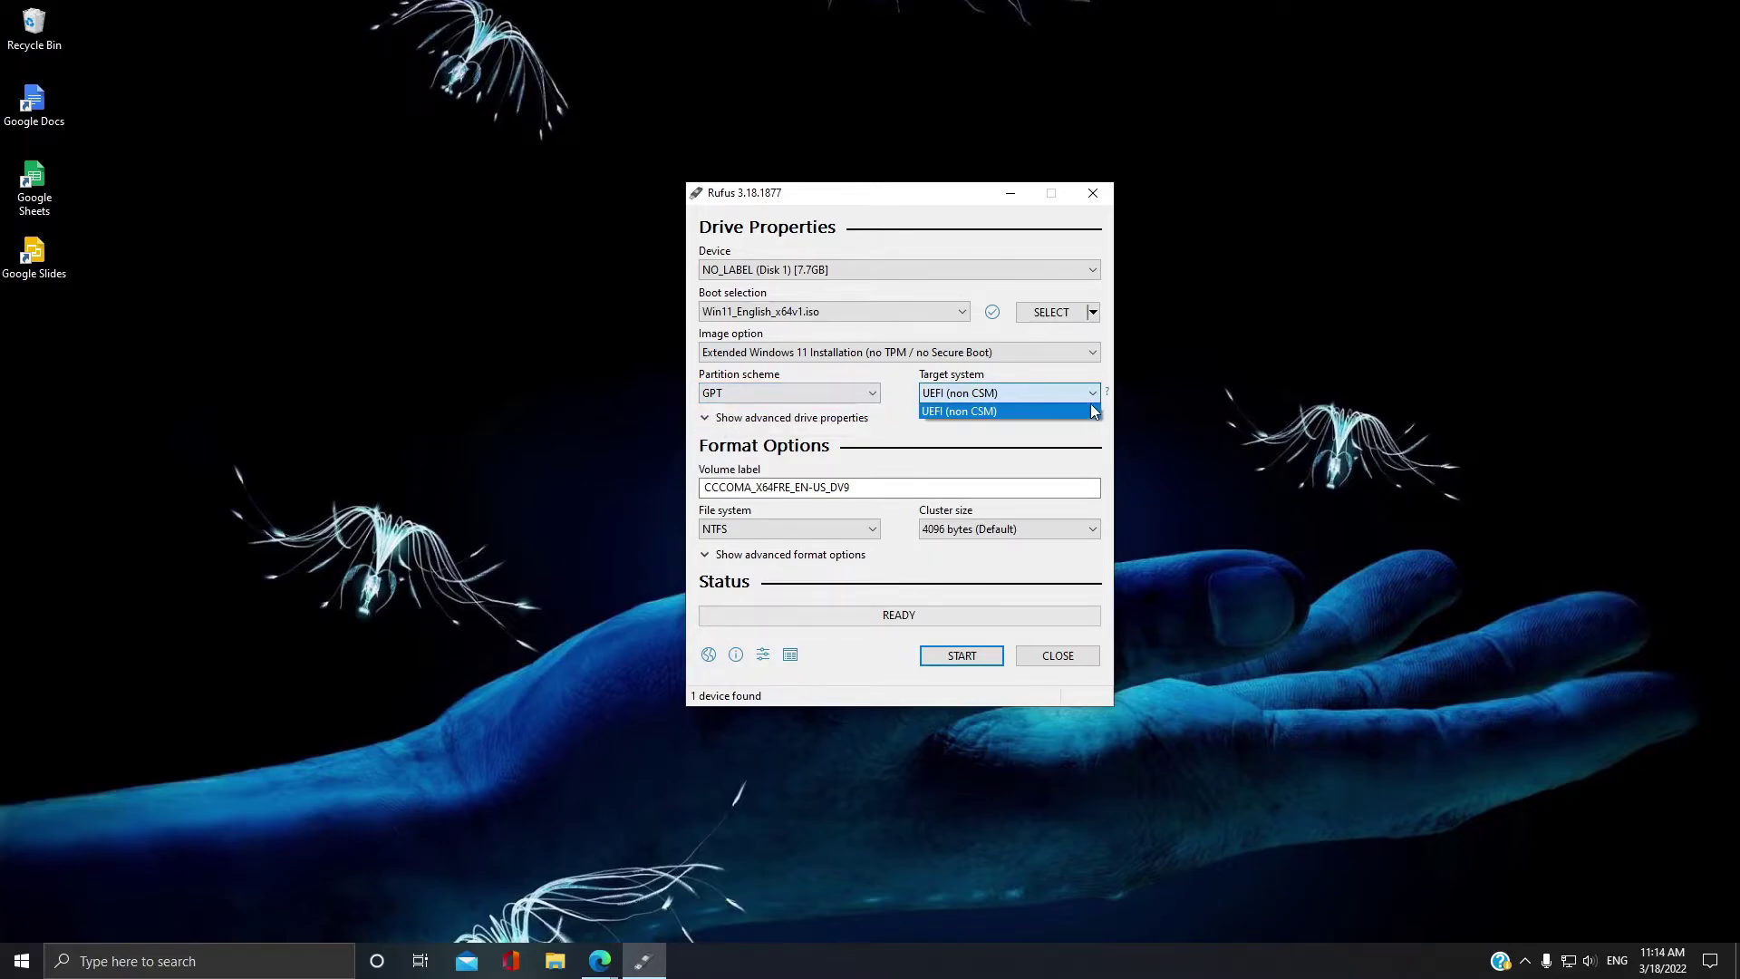
{"action": "left_click", "coordinate": [897, 439]}
{"action": "left_click", "coordinate": [901, 486]}
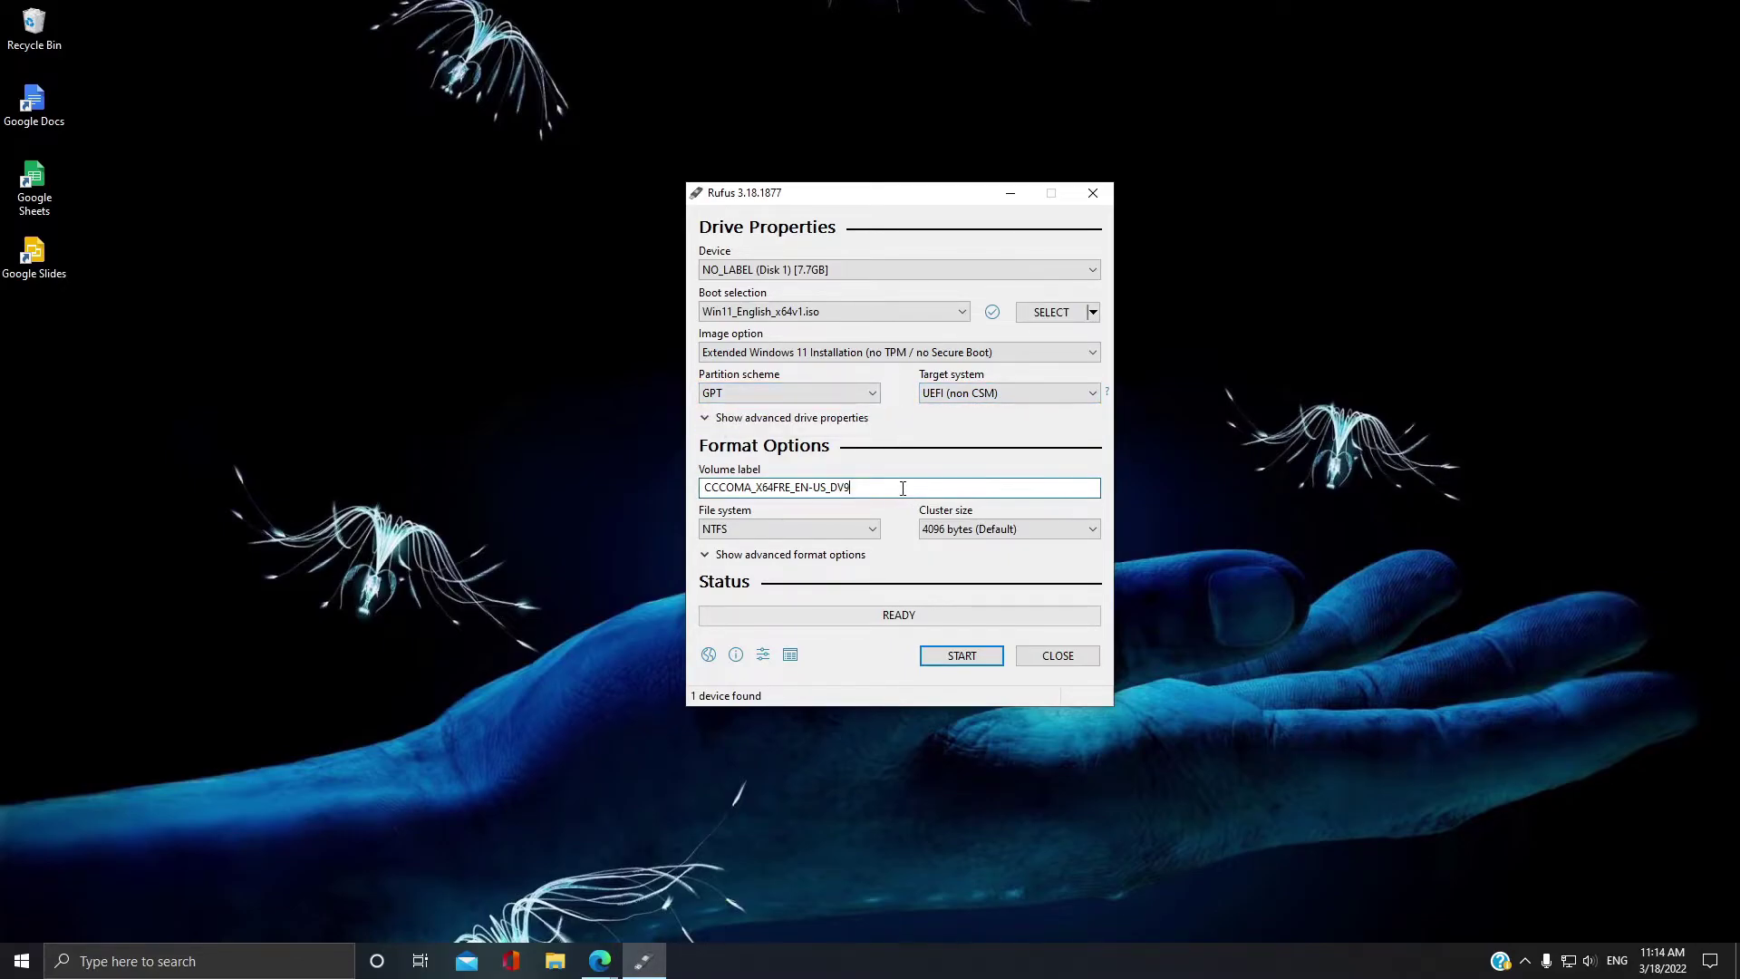
{"action": "left_click_drag", "start_coordinate": [902, 487], "coordinate": [691, 482]}
{"action": "type", "text": "Windows 11"}
Start writing, accept the data-loss and multiple-partitions warnings, and close Rufus once finished
{"action": "left_click", "coordinate": [998, 664]}
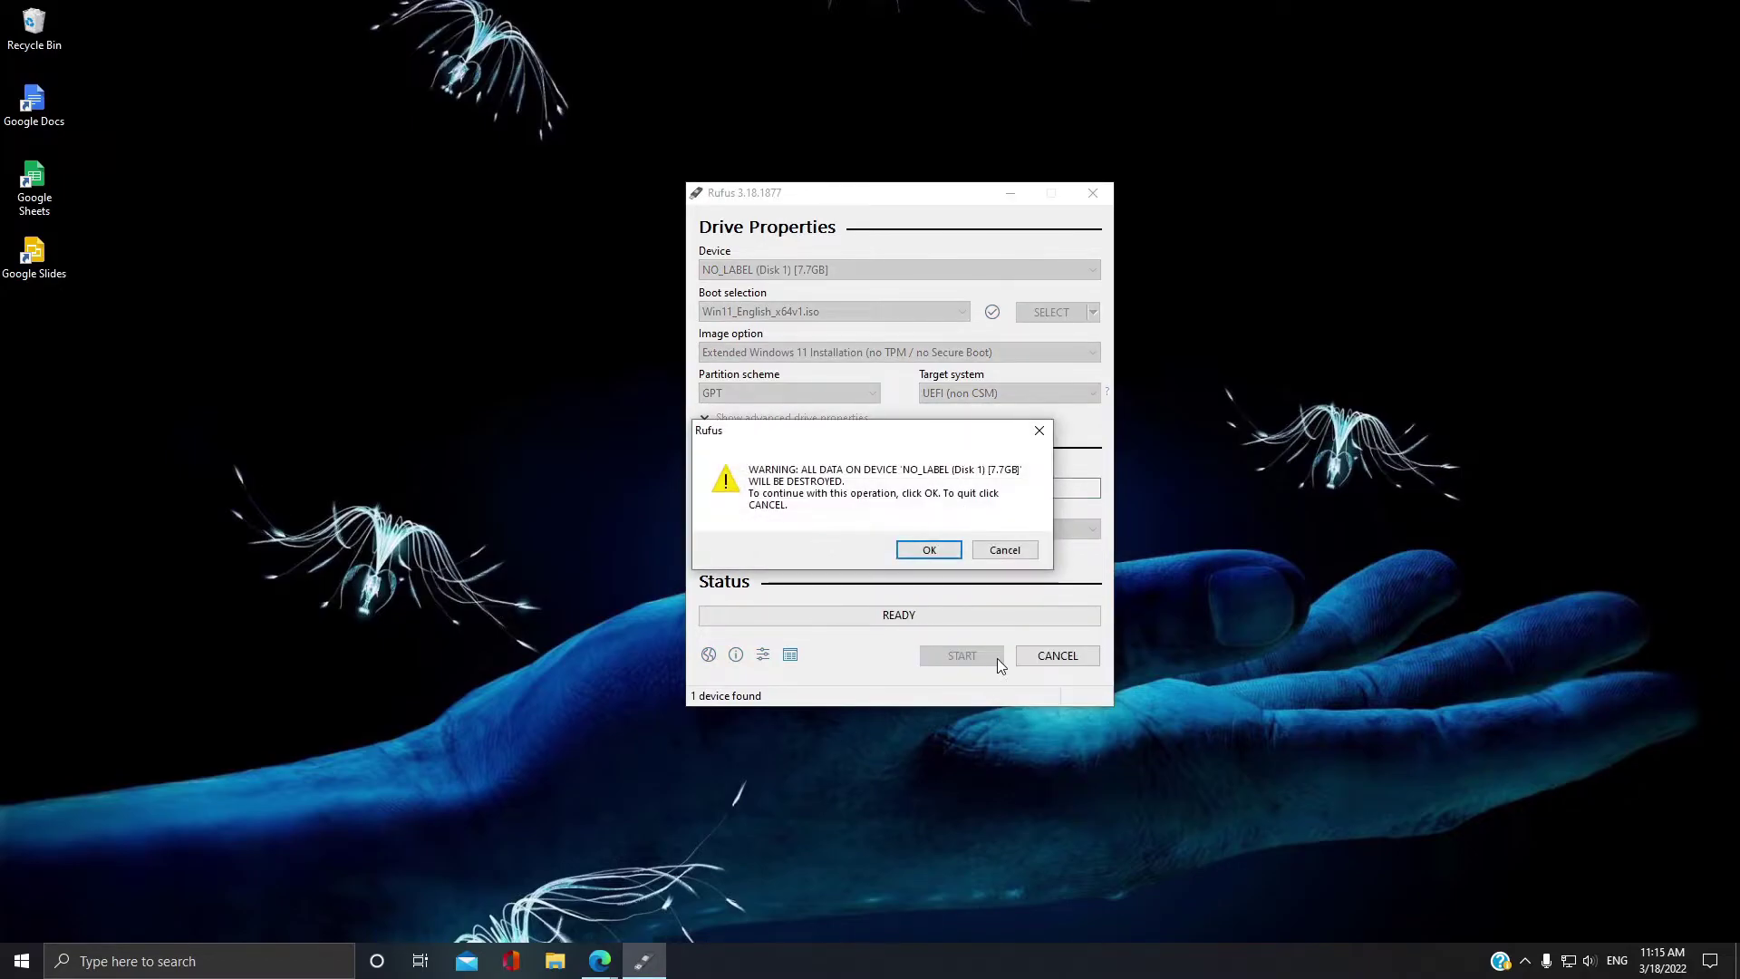
{"action": "left_click", "coordinate": [938, 551]}
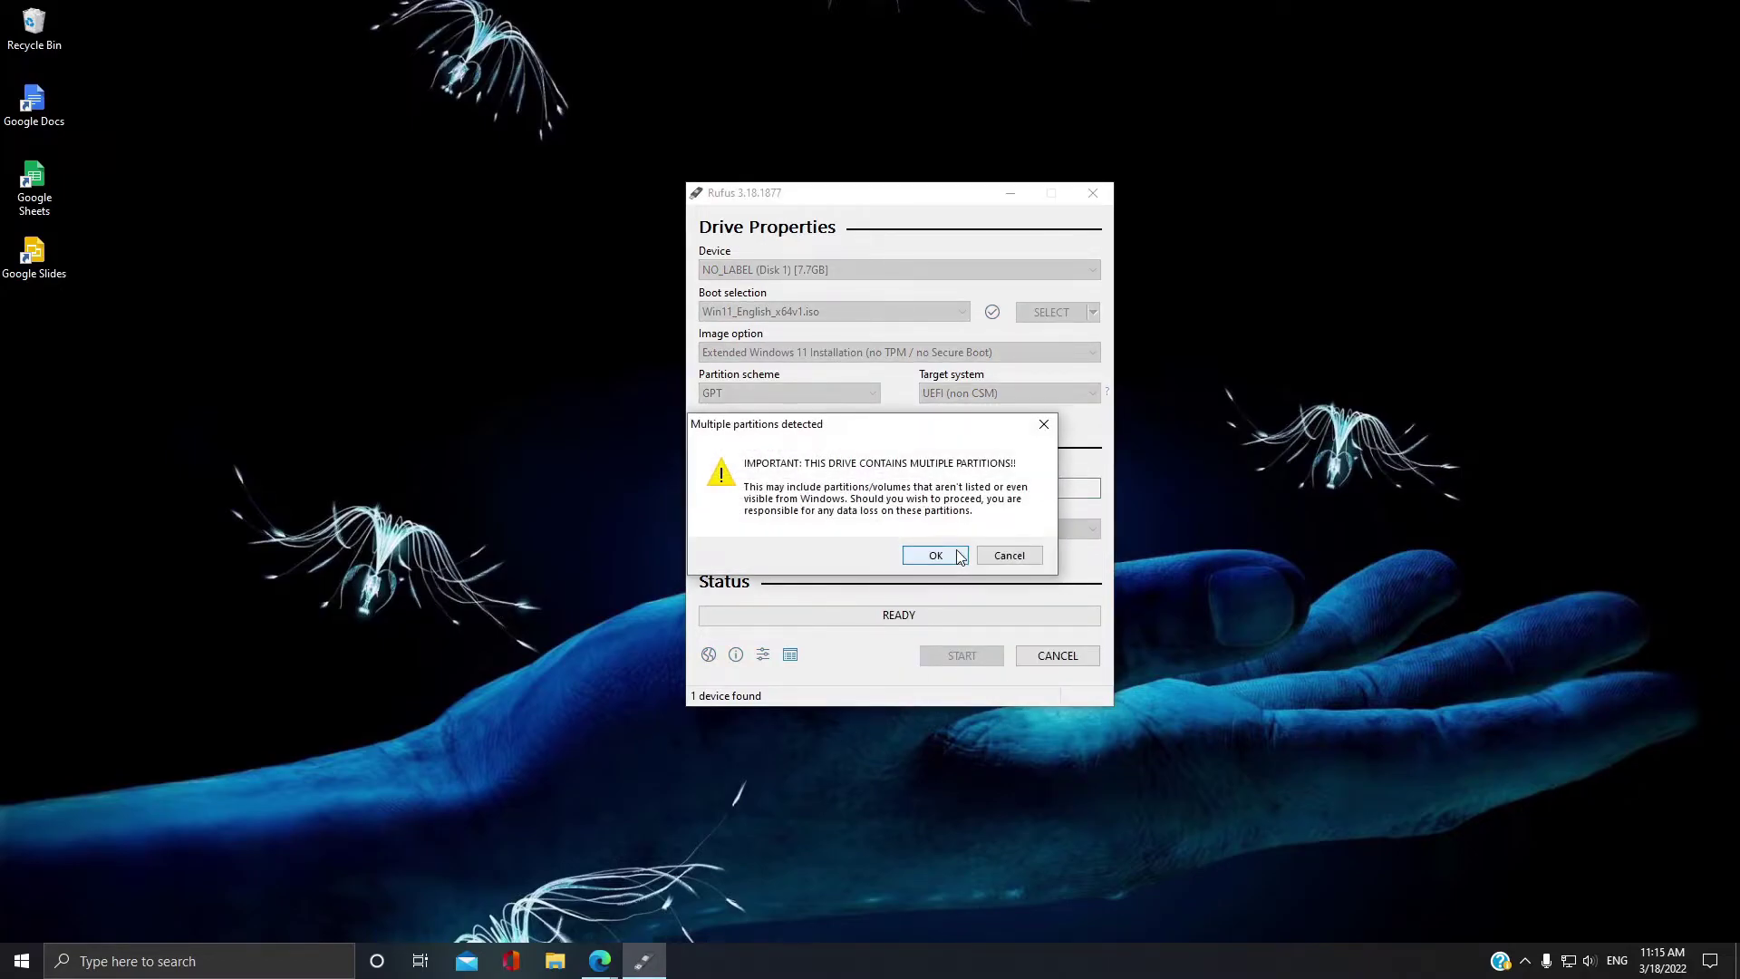
{"action": "left_click", "coordinate": [960, 558]}
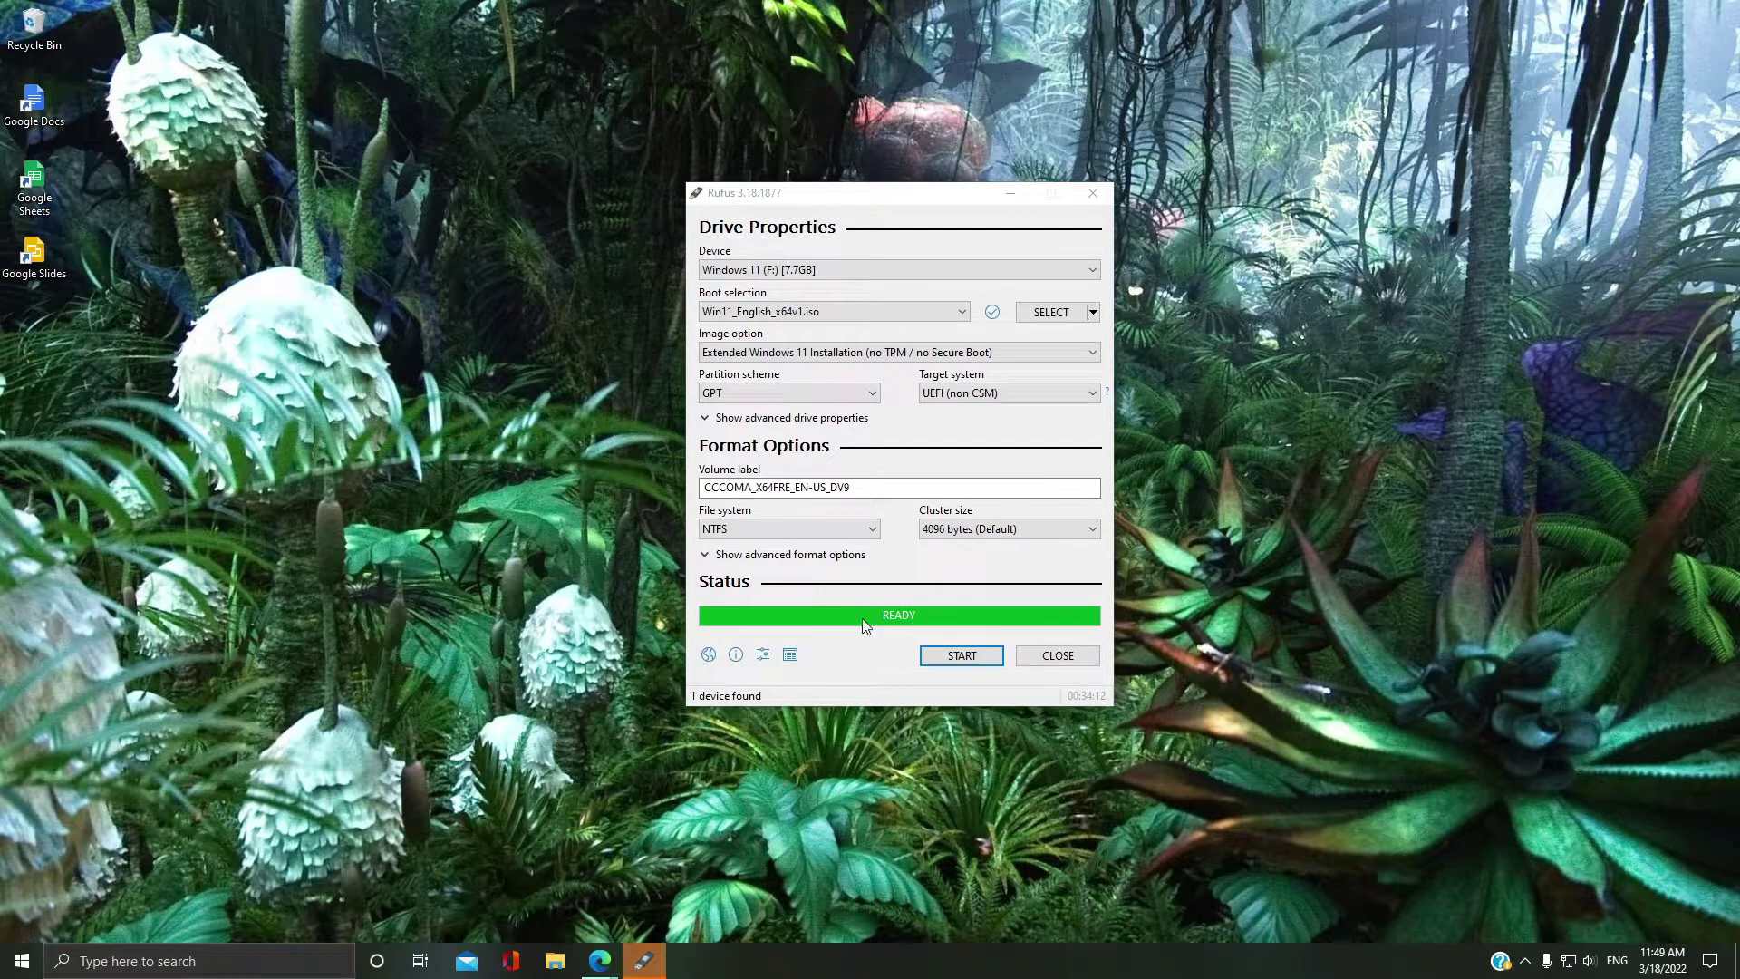
{"action": "left_click", "coordinate": [1057, 656]}
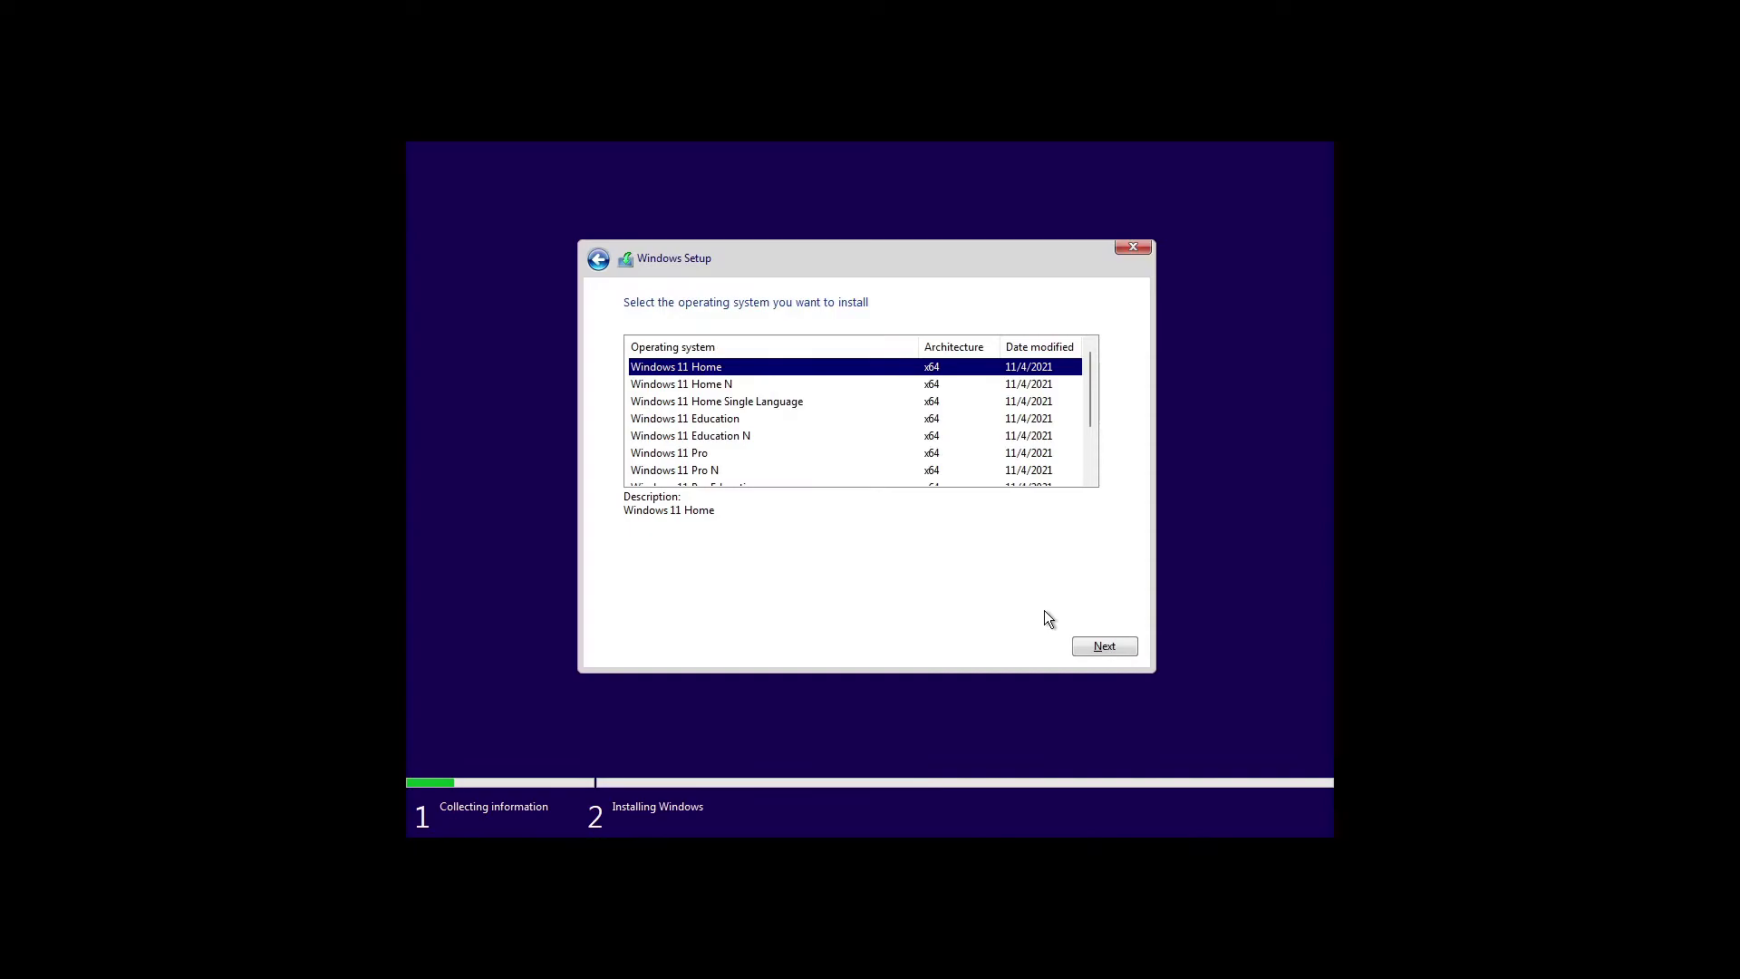
Choose Windows 11 Pro, accept the license terms, and pick a custom installation
{"action": "left_click", "coordinate": [676, 453]}
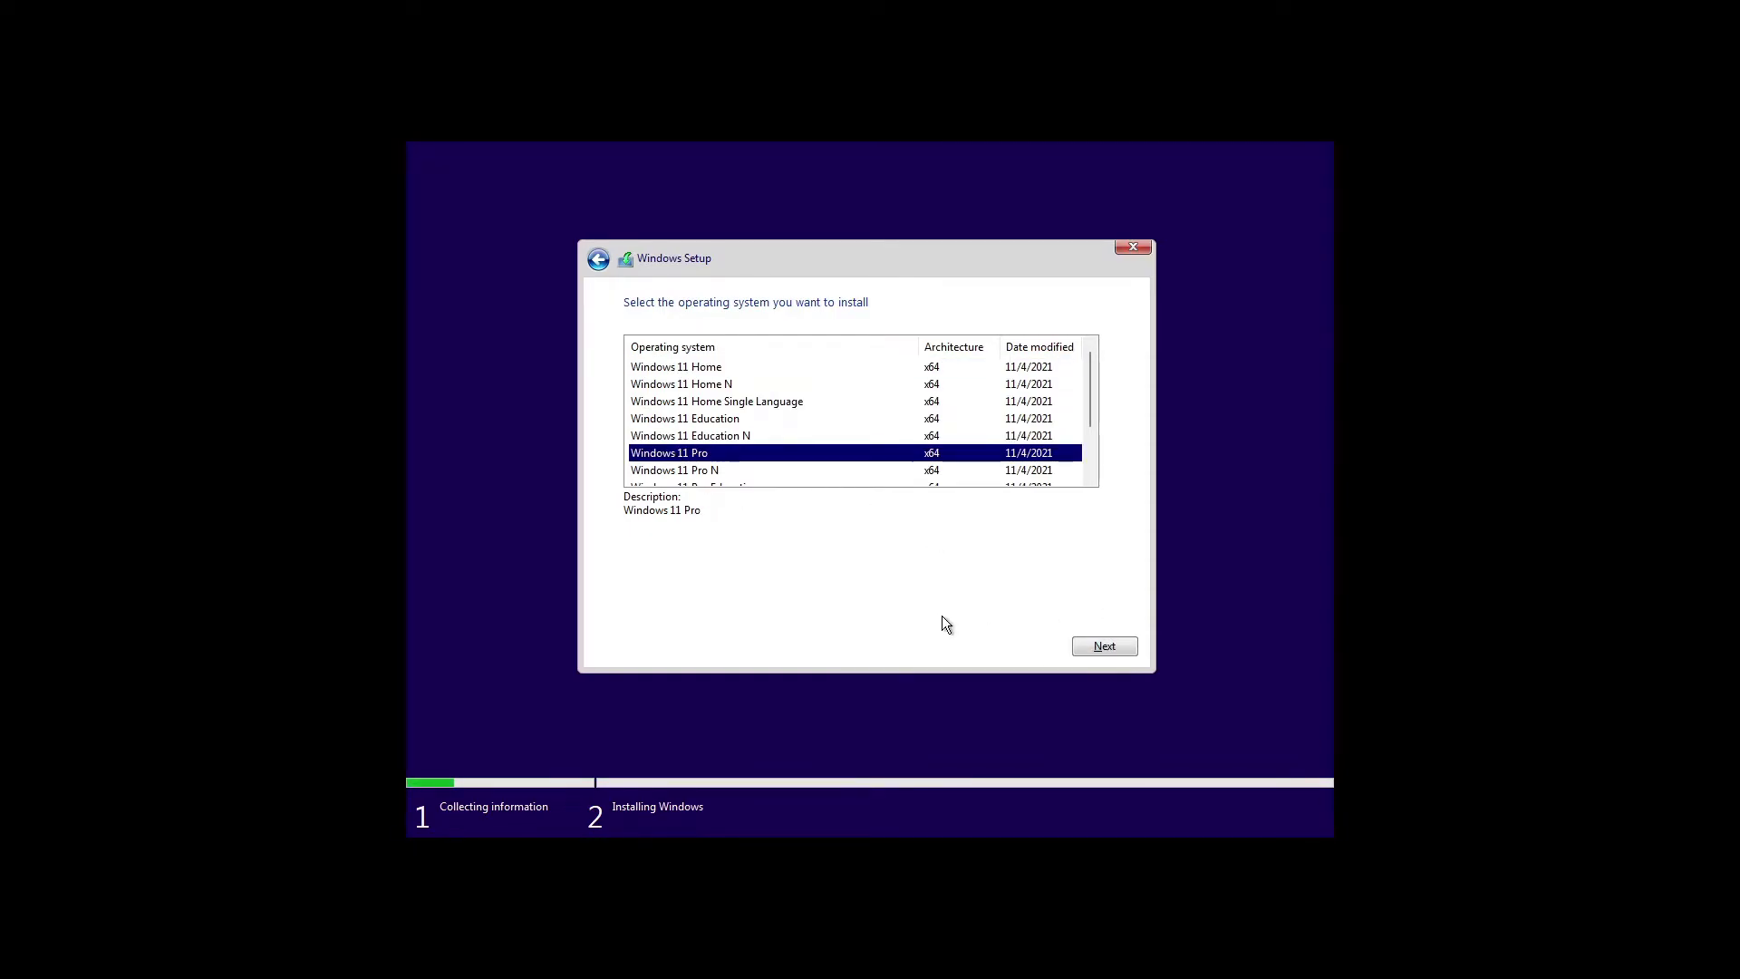
{"action": "left_click", "coordinate": [1082, 641]}
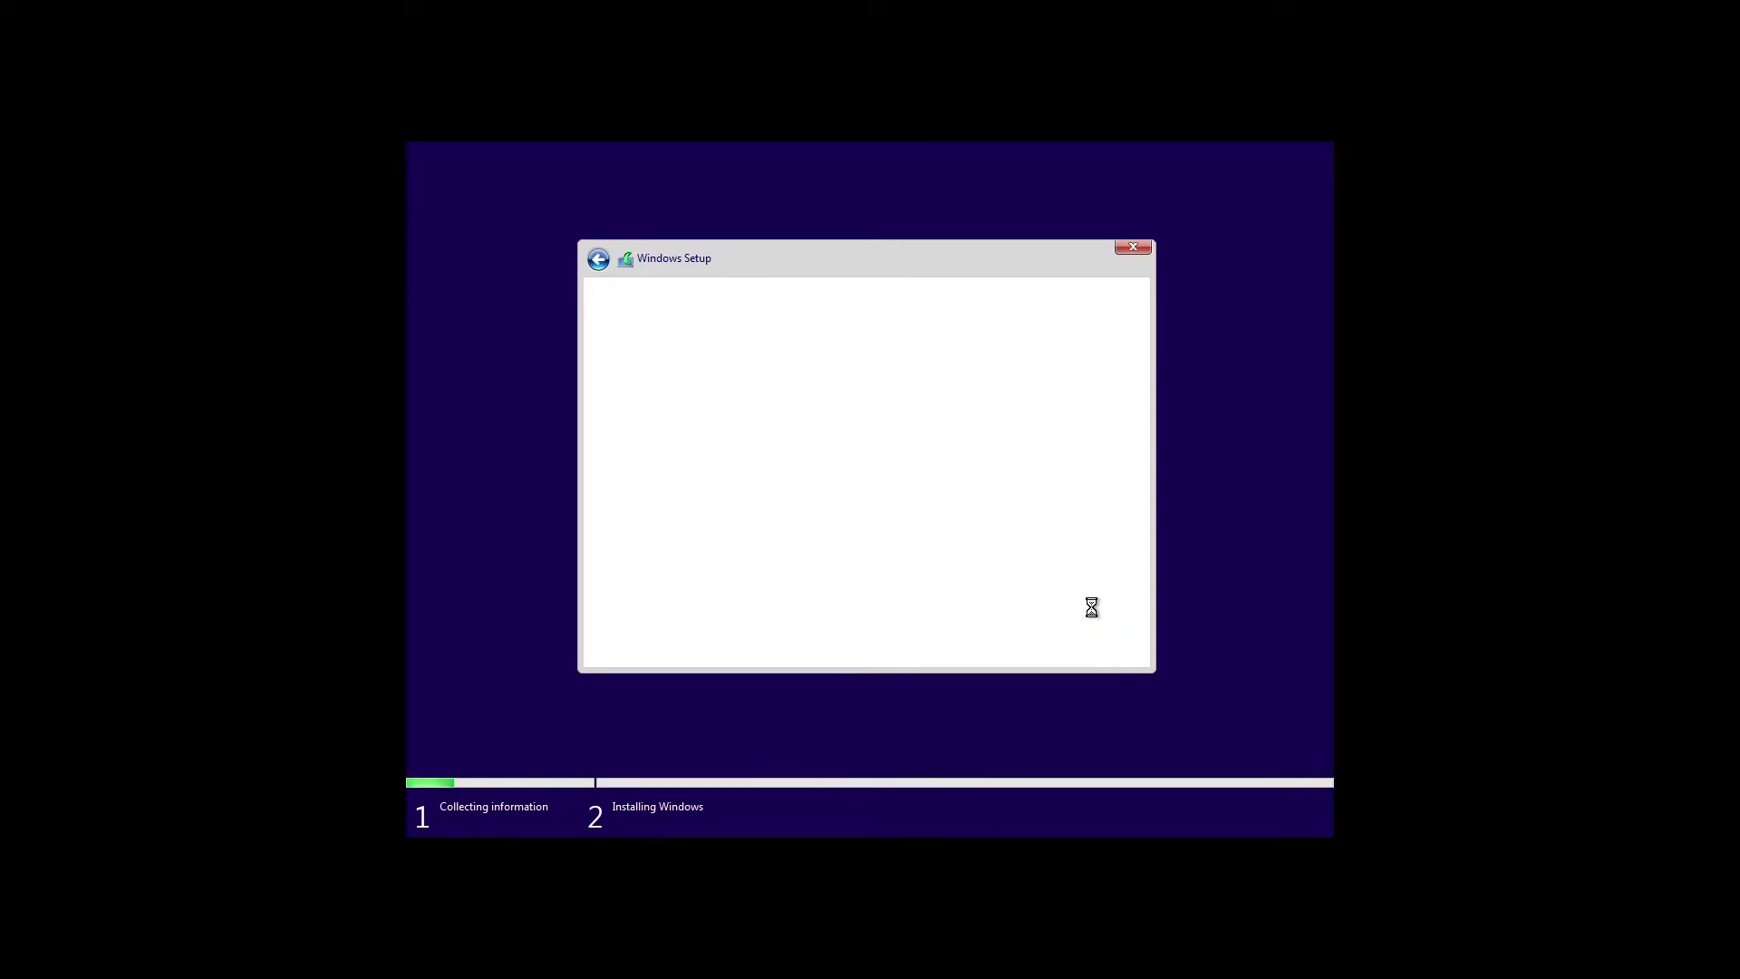
{"action": "left_click", "coordinate": [1012, 604]}
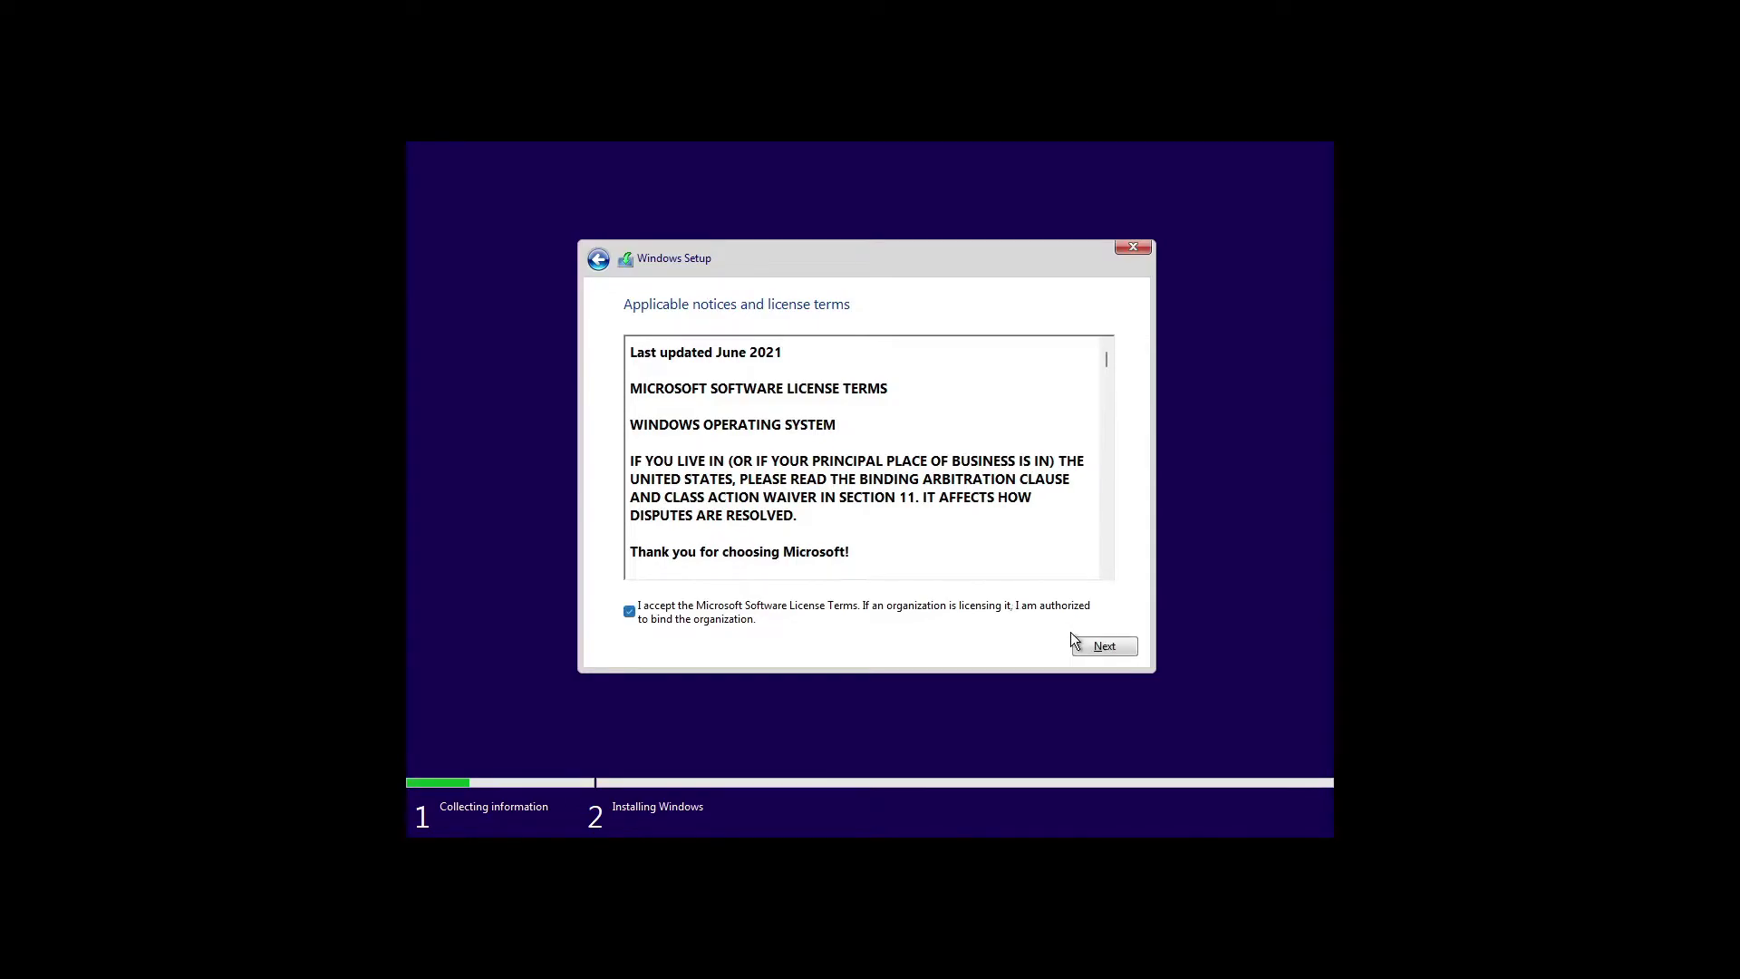
{"action": "left_click", "coordinate": [1127, 648]}
{"action": "left_click", "coordinate": [1061, 496]}
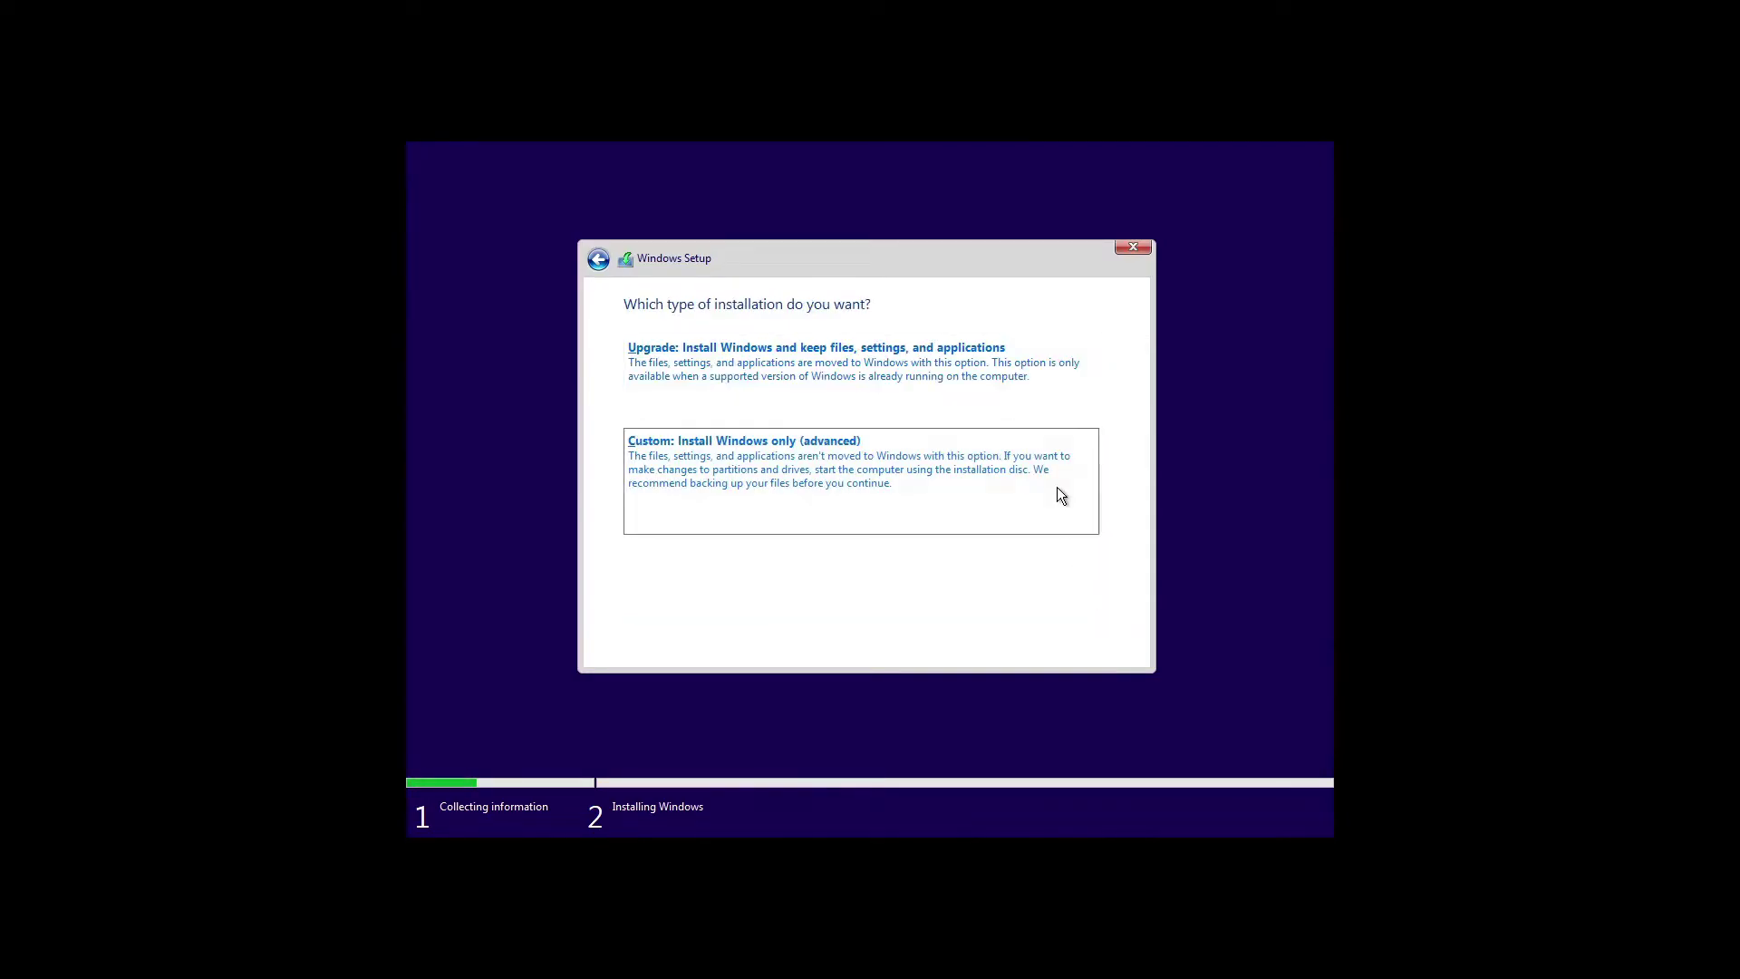
Create a partition from the 60 GB unallocated space and install onto it
{"action": "left_click", "coordinate": [1003, 444]}
{"action": "left_click", "coordinate": [1015, 538]}
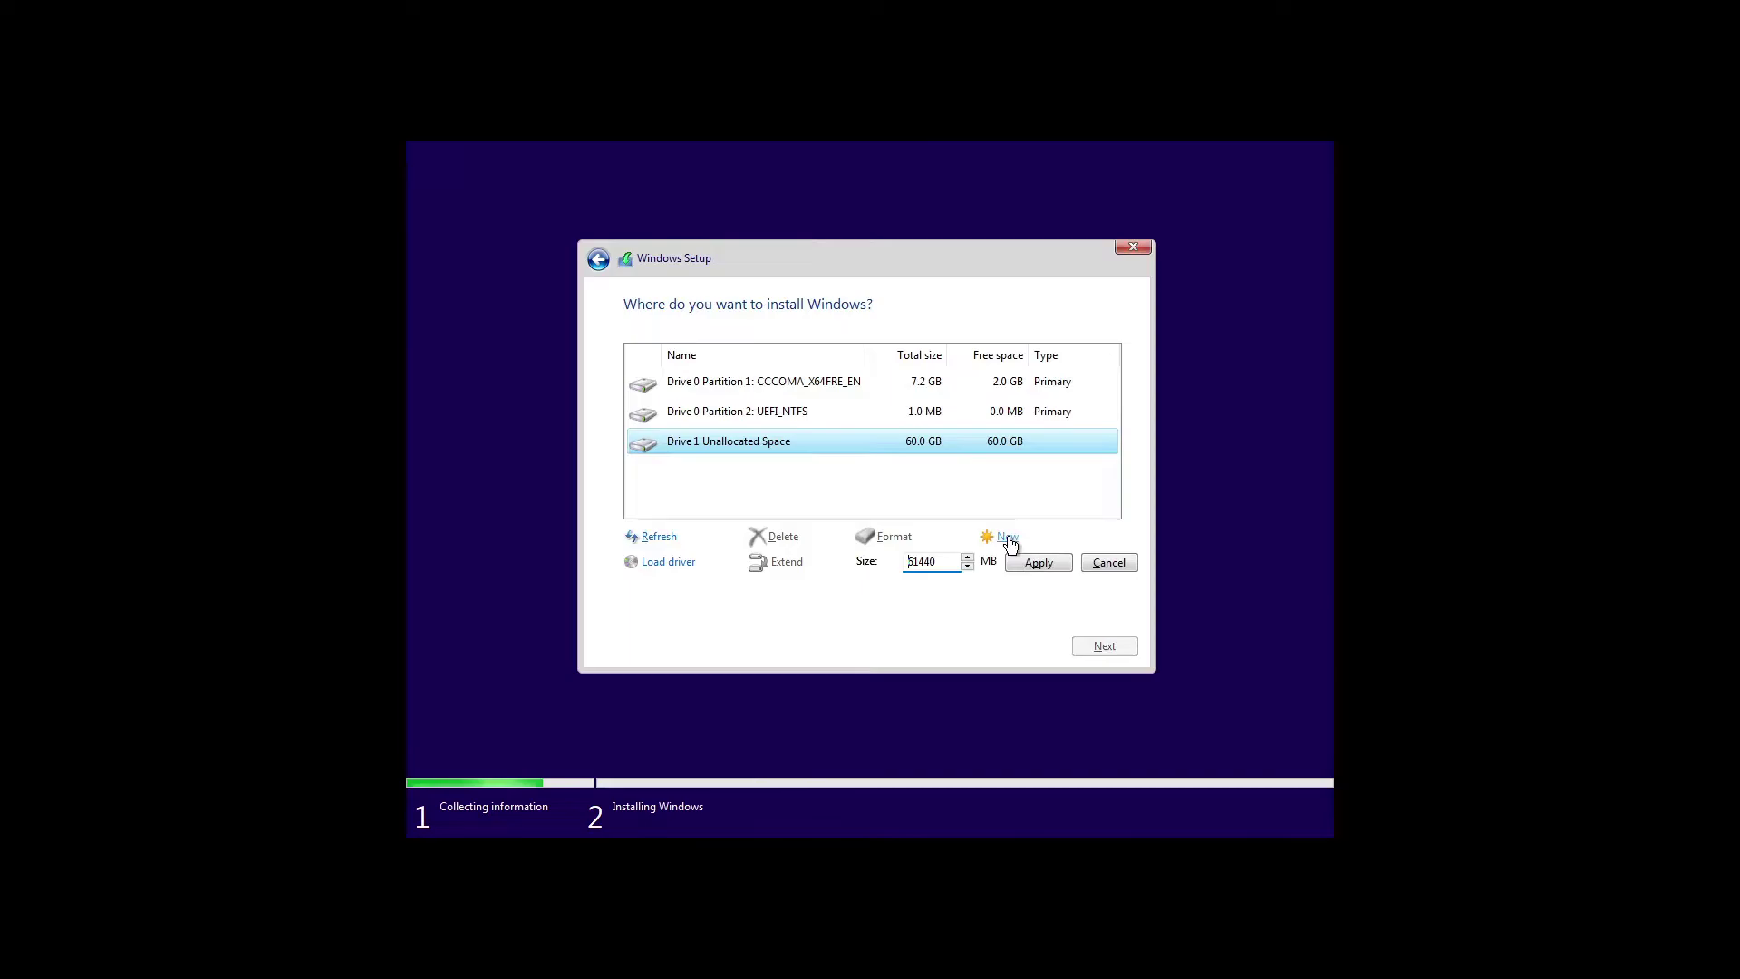
{"action": "left_click", "coordinate": [1010, 563]}
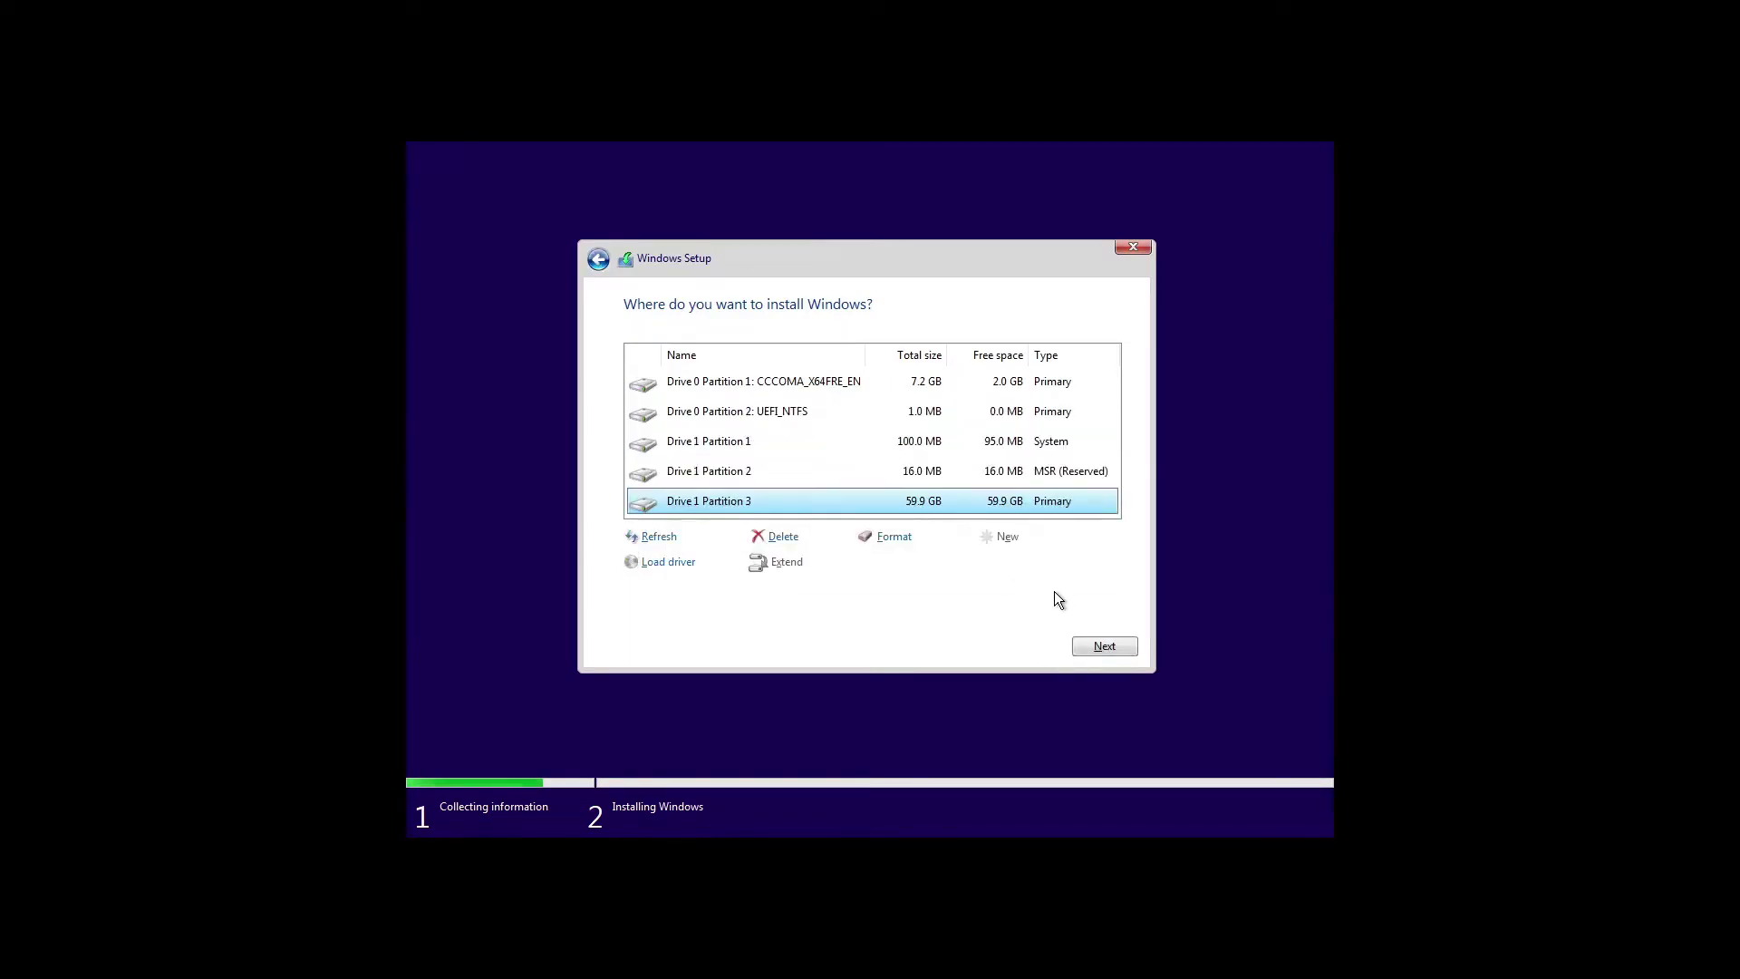
{"action": "left_click", "coordinate": [1104, 644]}
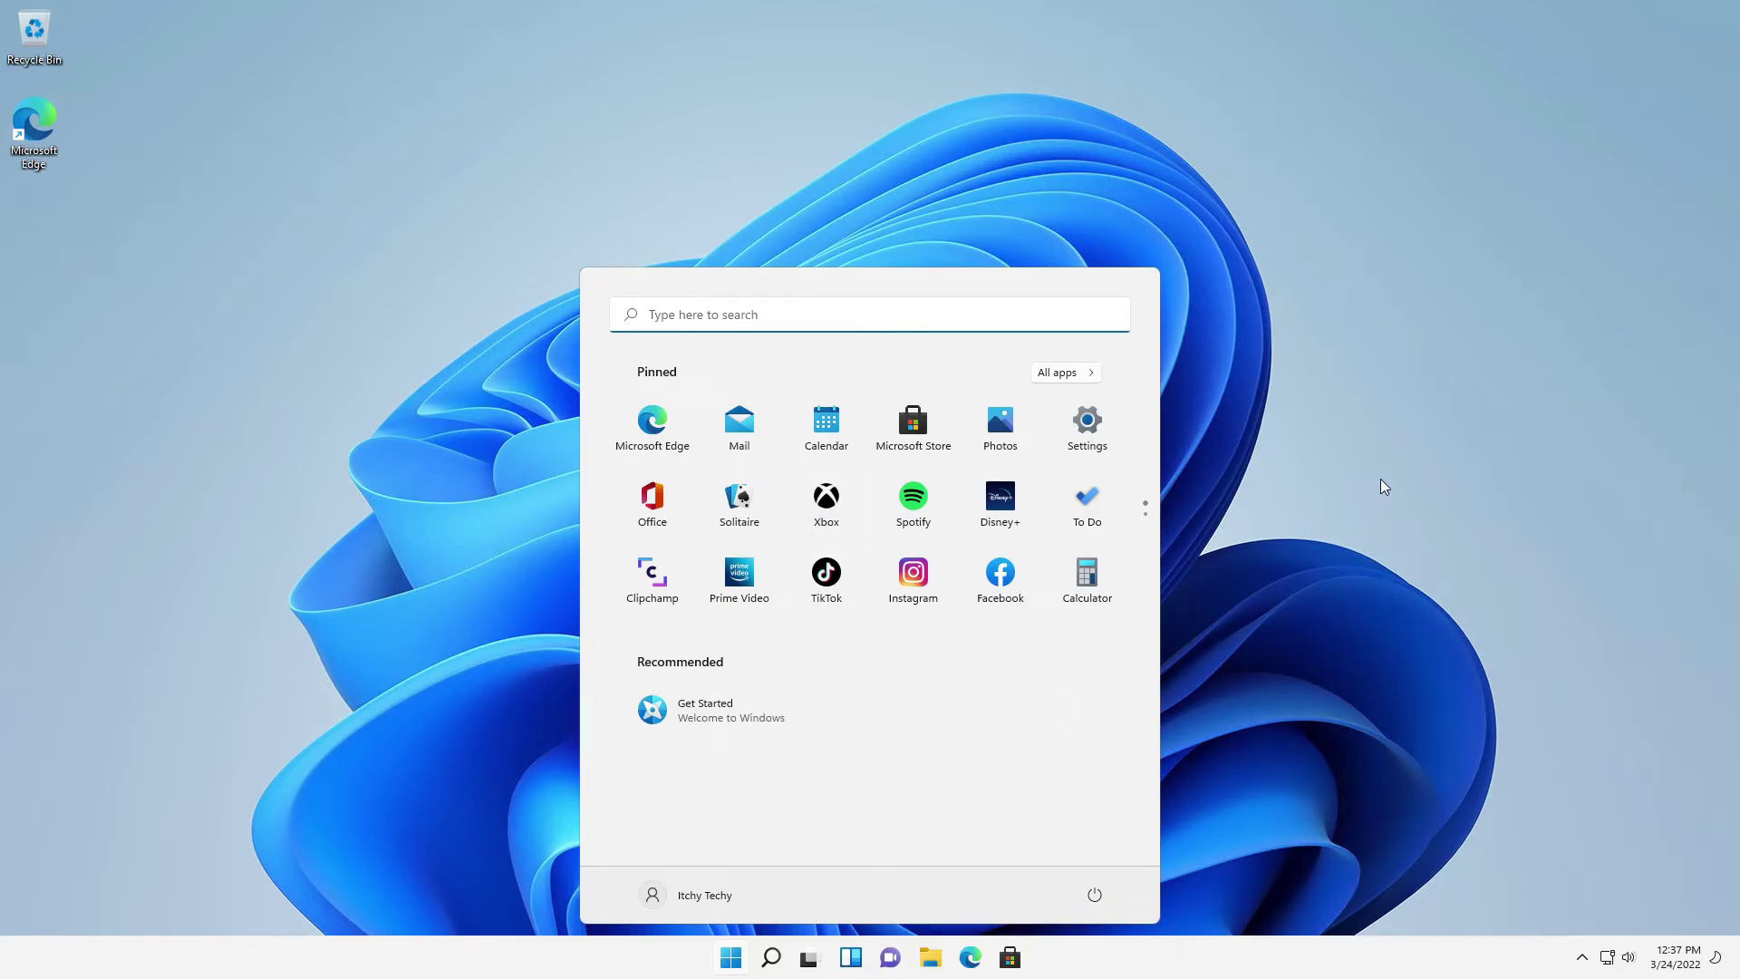
Browse the Start menu's All apps list, then open File Explorer with Win+E
{"action": "left_click", "coordinate": [1067, 372]}
{"action": "scroll", "coordinate": [1048, 665], "scroll_direction": "down", "scroll_amount": 2}
{"action": "scroll", "coordinate": [1048, 665], "scroll_direction": "down", "scroll_amount": 3}
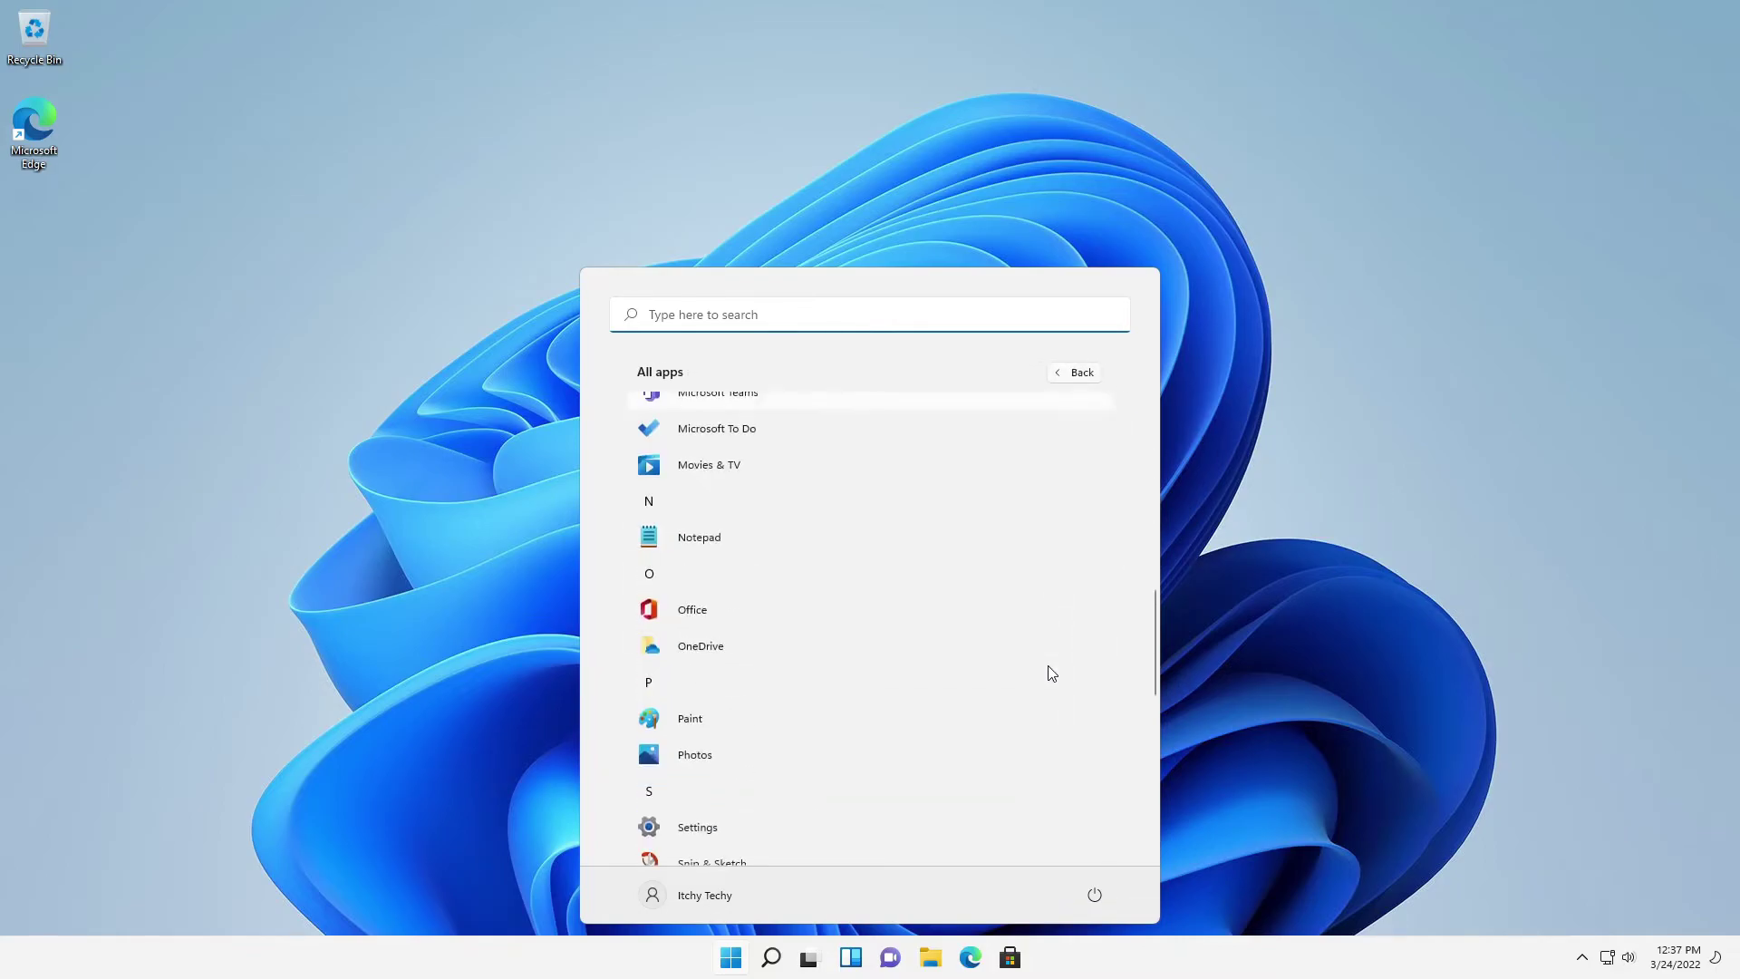
{"action": "scroll", "coordinate": [1047, 665], "scroll_direction": "up", "scroll_amount": 4}
{"action": "scroll", "coordinate": [1048, 673], "scroll_direction": "up", "scroll_amount": 2}
{"action": "left_click", "coordinate": [1434, 527]}
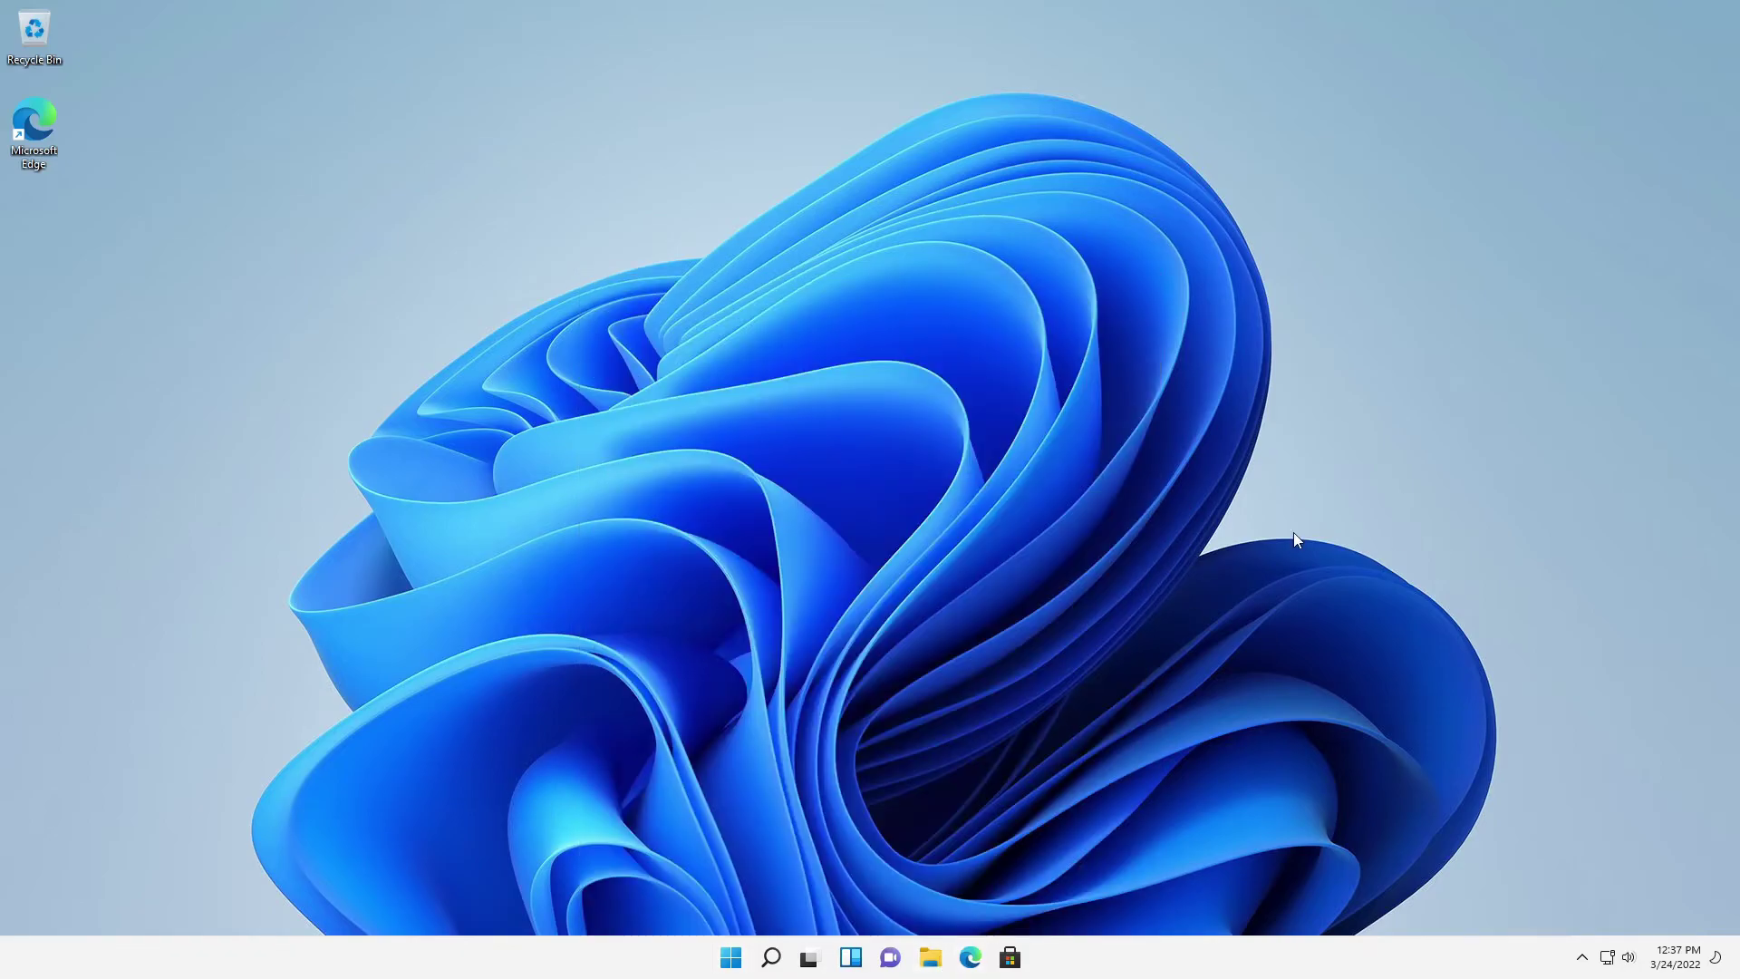
{"action": "key", "text": "super+e"}
{"action": "left_click", "coordinate": [1325, 202]}
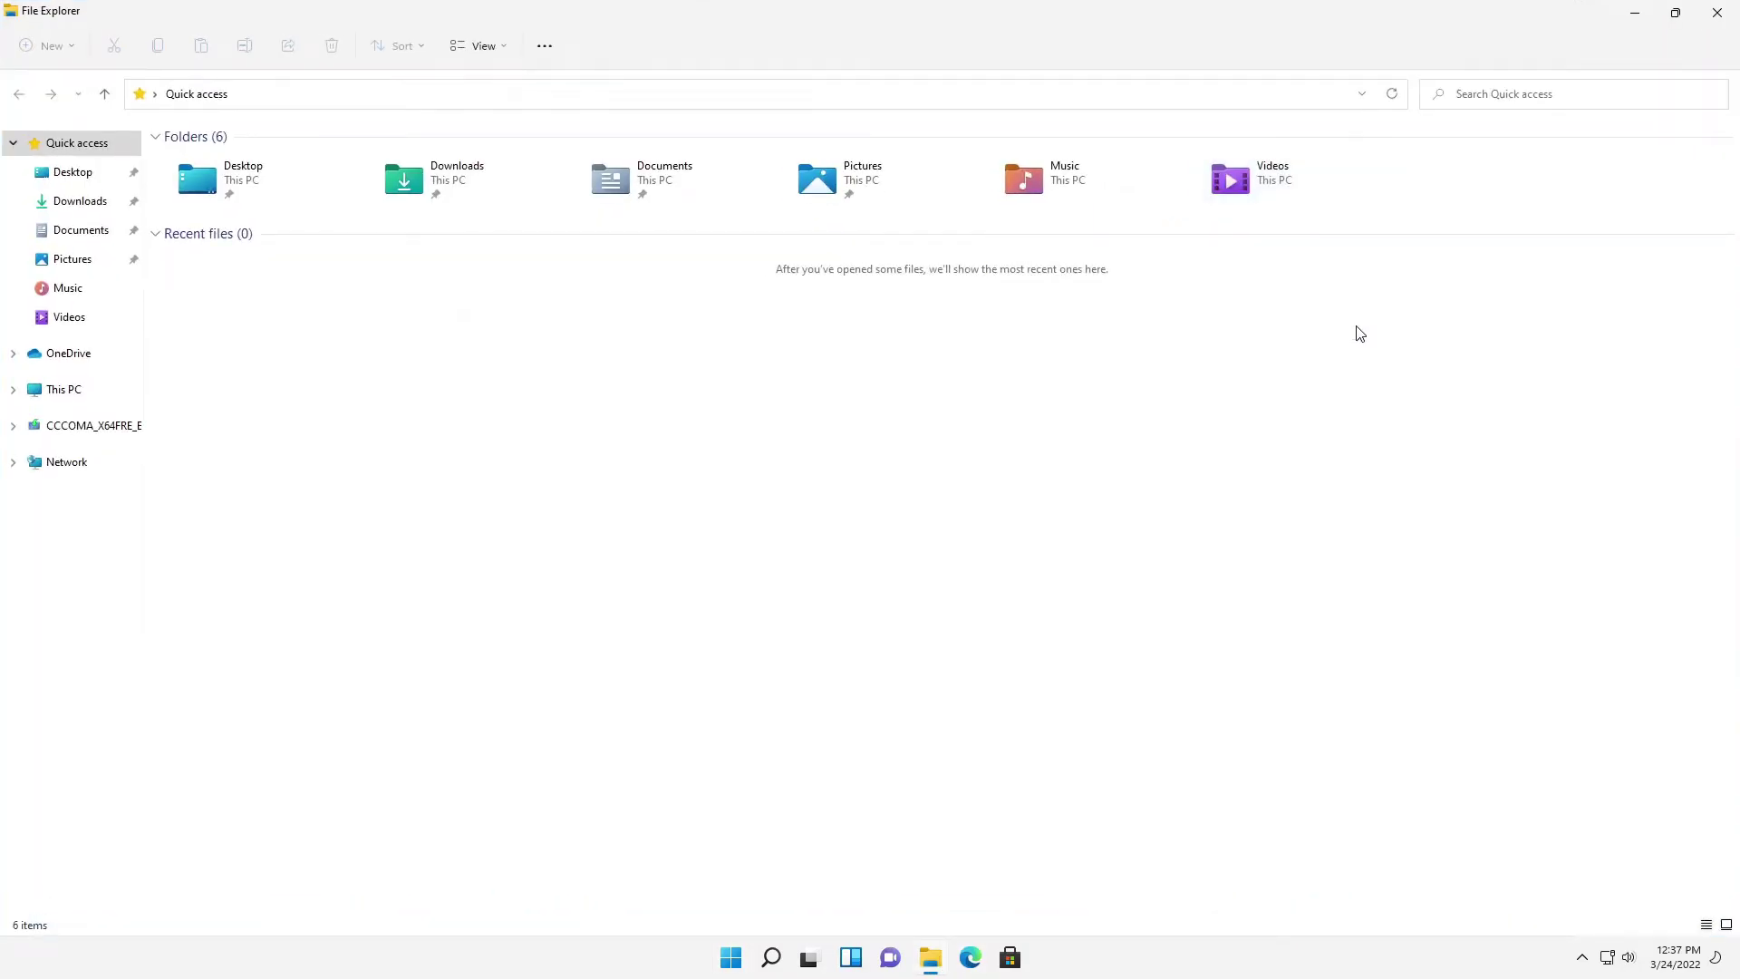
{"action": "left_click", "coordinate": [1676, 13]}
Select This PC and open its Properties from the context menu
{"action": "left_click", "coordinate": [455, 585]}
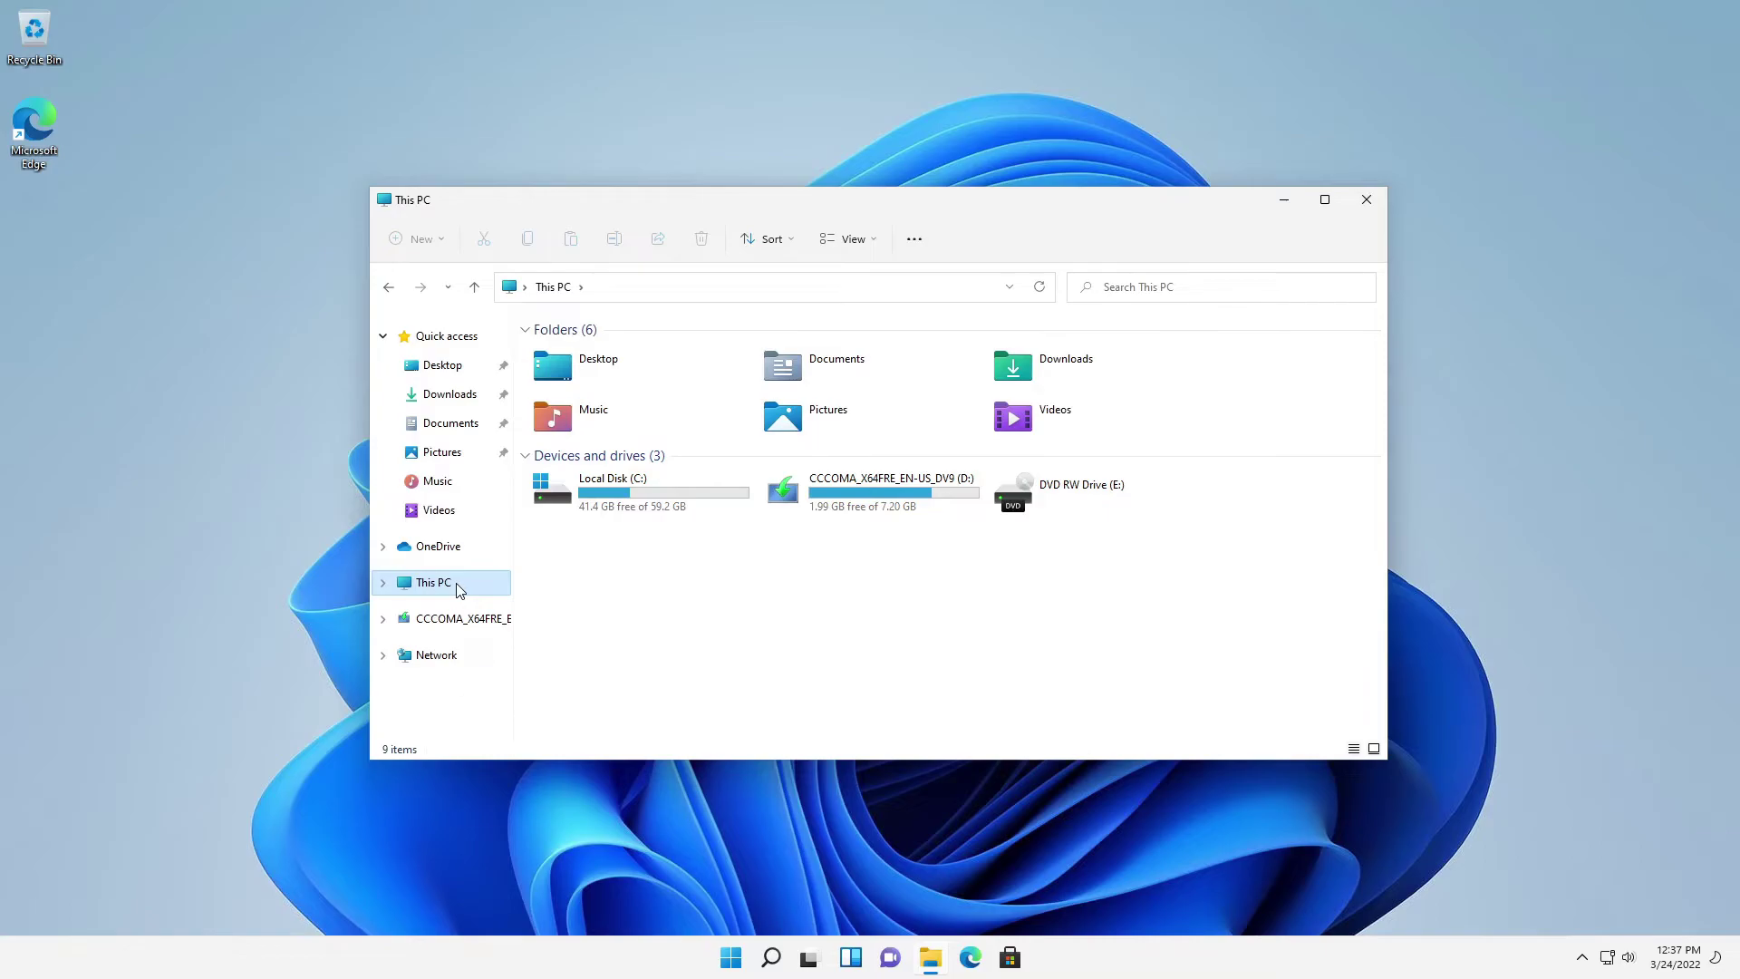
{"action": "right_click", "coordinate": [459, 588]}
{"action": "left_click", "coordinate": [585, 771]}
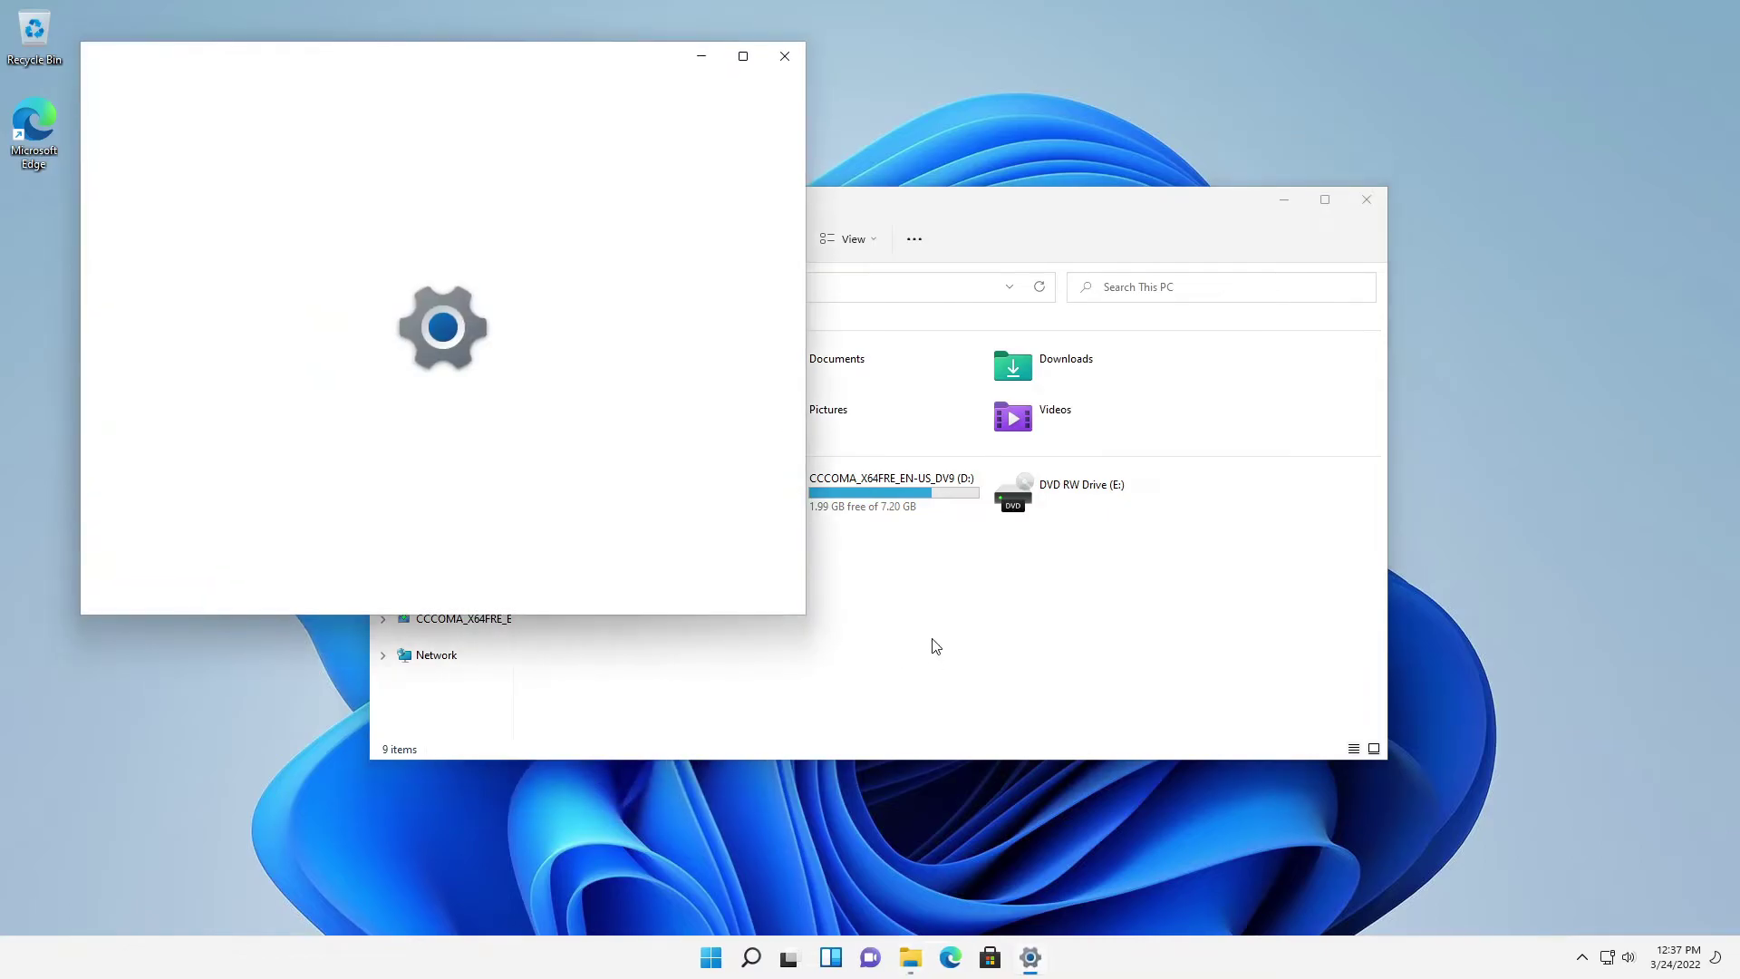
{"action": "scroll", "coordinate": [727, 506], "scroll_direction": "down", "scroll_amount": 1}
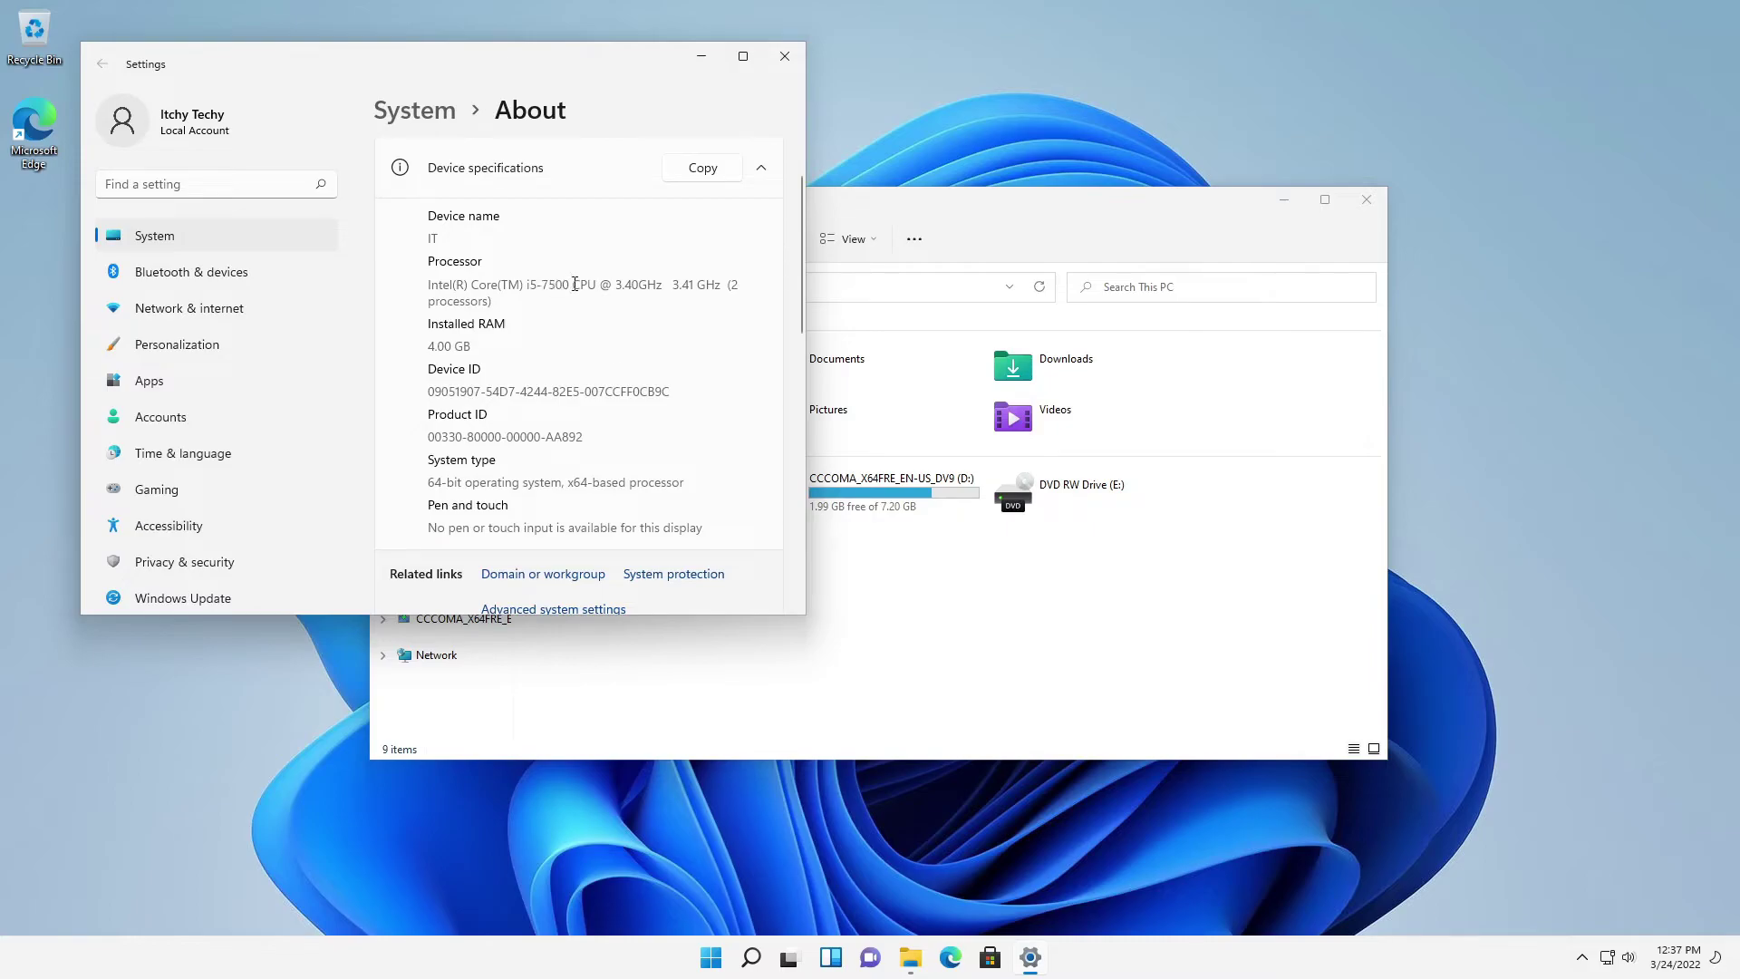
Maximize Settings' About page and highlight the i5-7500 processor and 4.00 GB RAM entries
{"action": "left_click_drag", "start_coordinate": [574, 285], "coordinate": [524, 284]}
{"action": "left_click", "coordinate": [558, 373]}
{"action": "key", "text": "super+Up"}
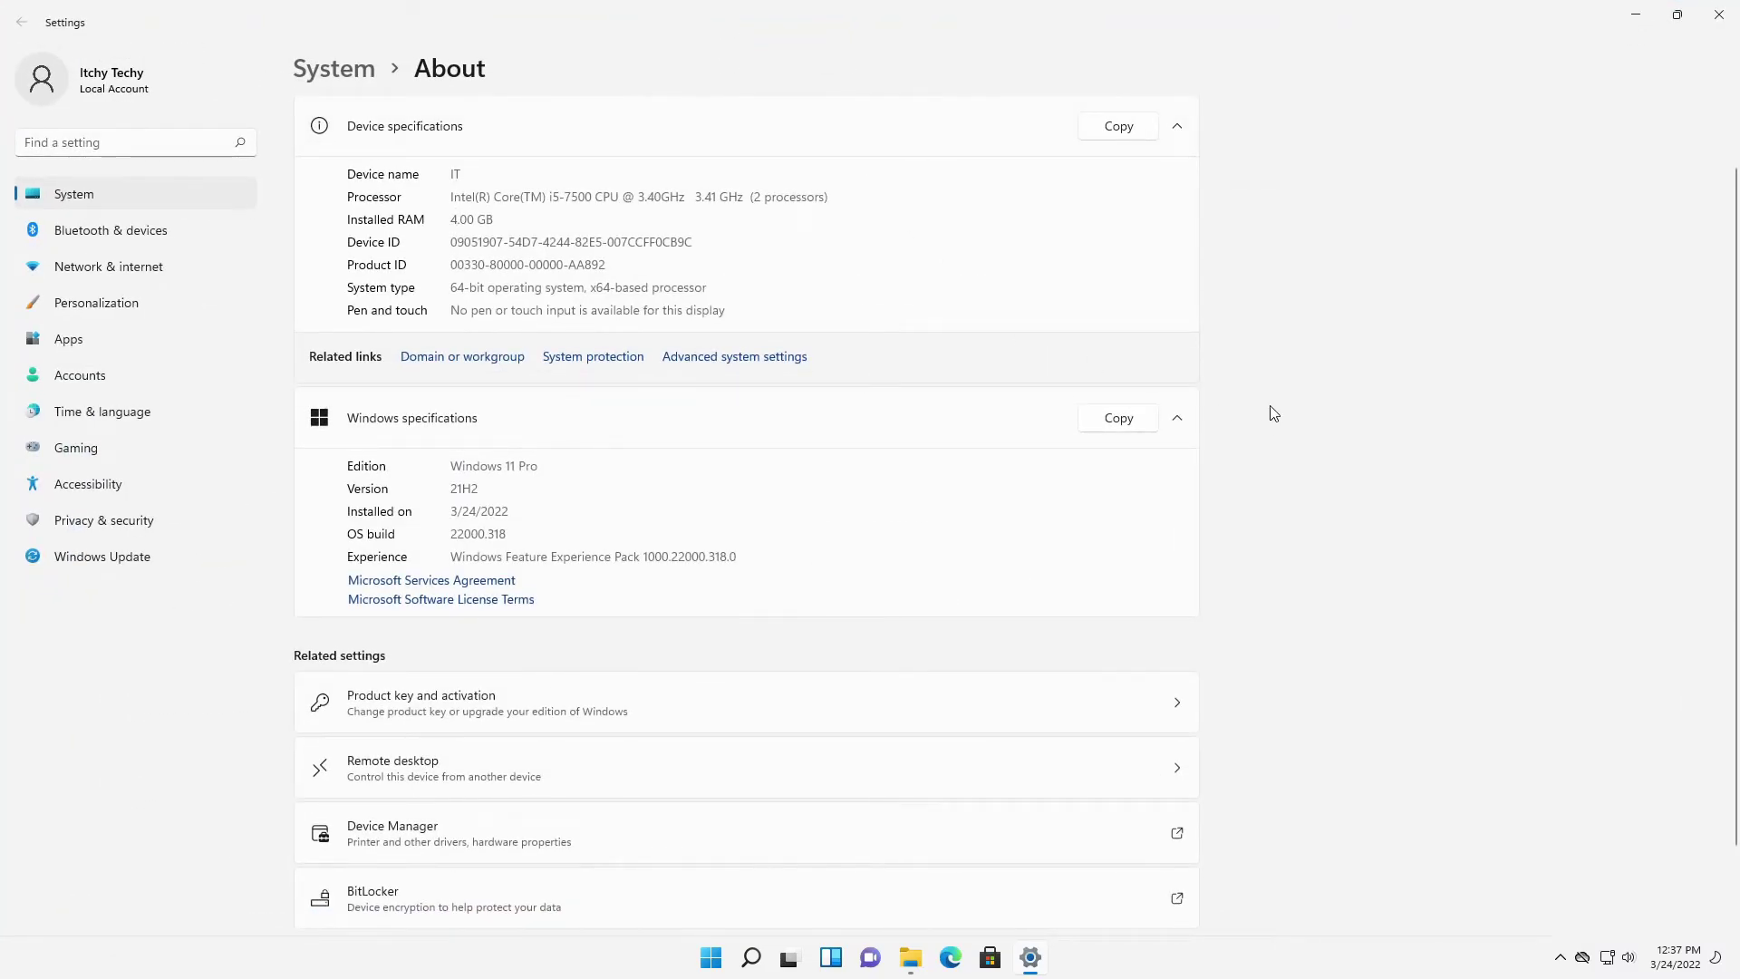
{"action": "scroll", "coordinate": [1263, 434], "scroll_direction": "up", "scroll_amount": 1}
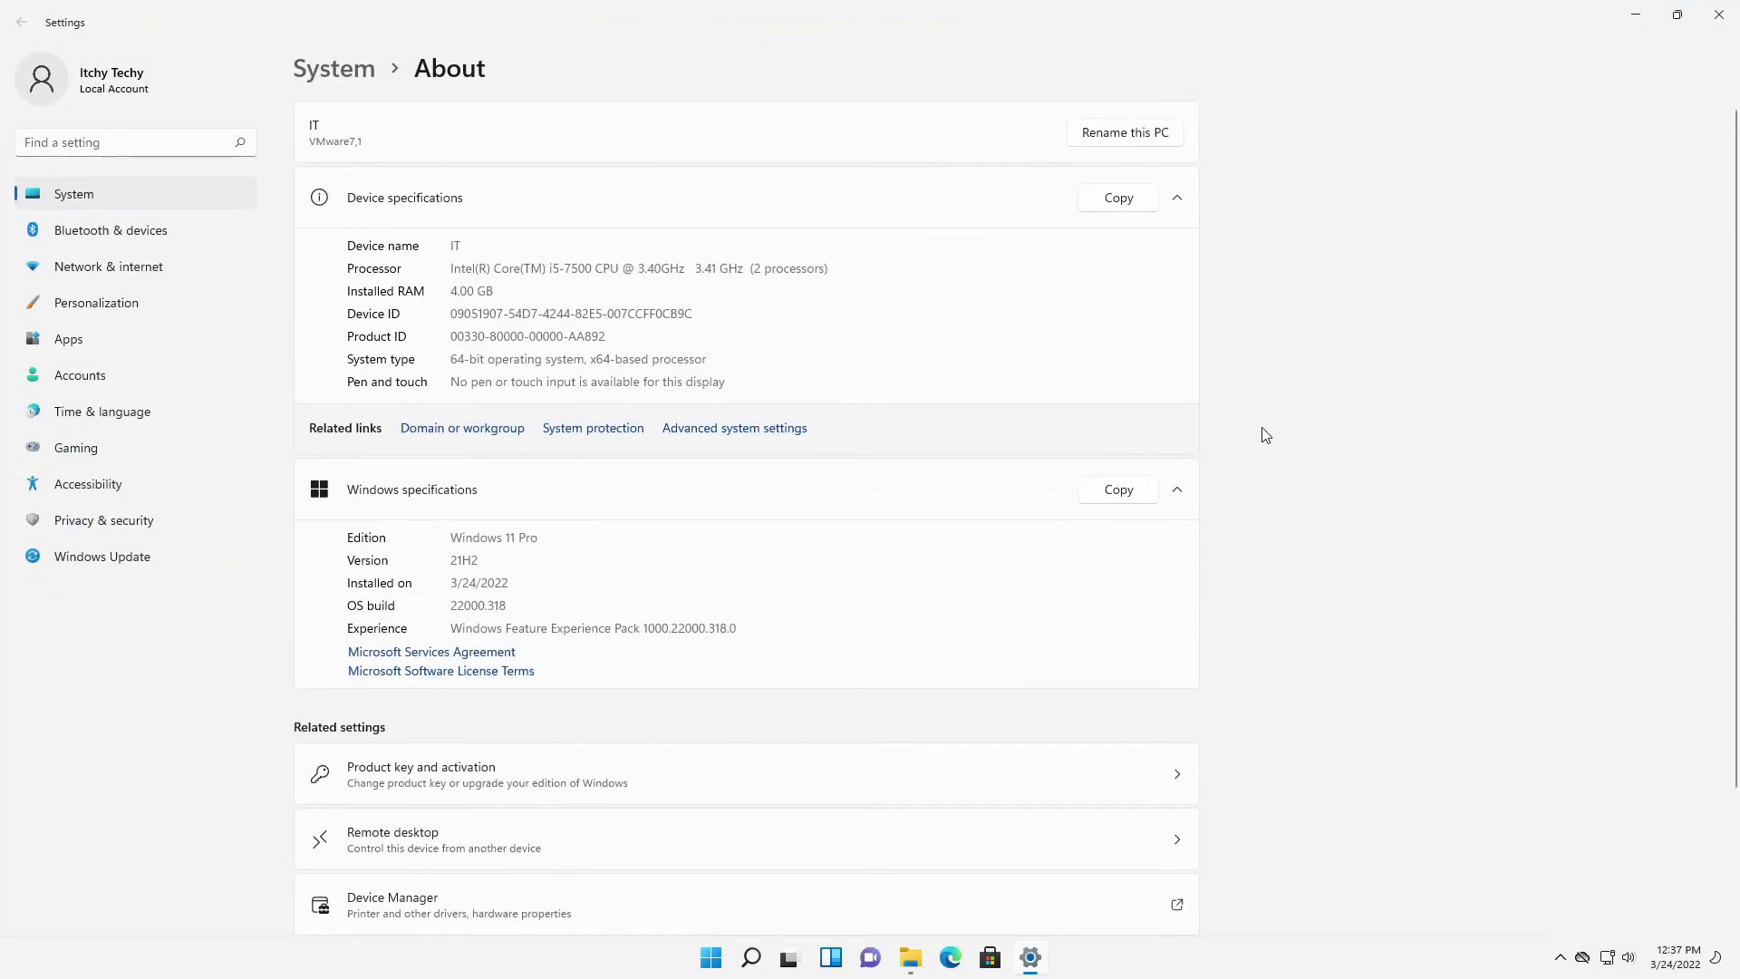
{"action": "left_click_drag", "start_coordinate": [451, 267], "coordinate": [593, 268]}
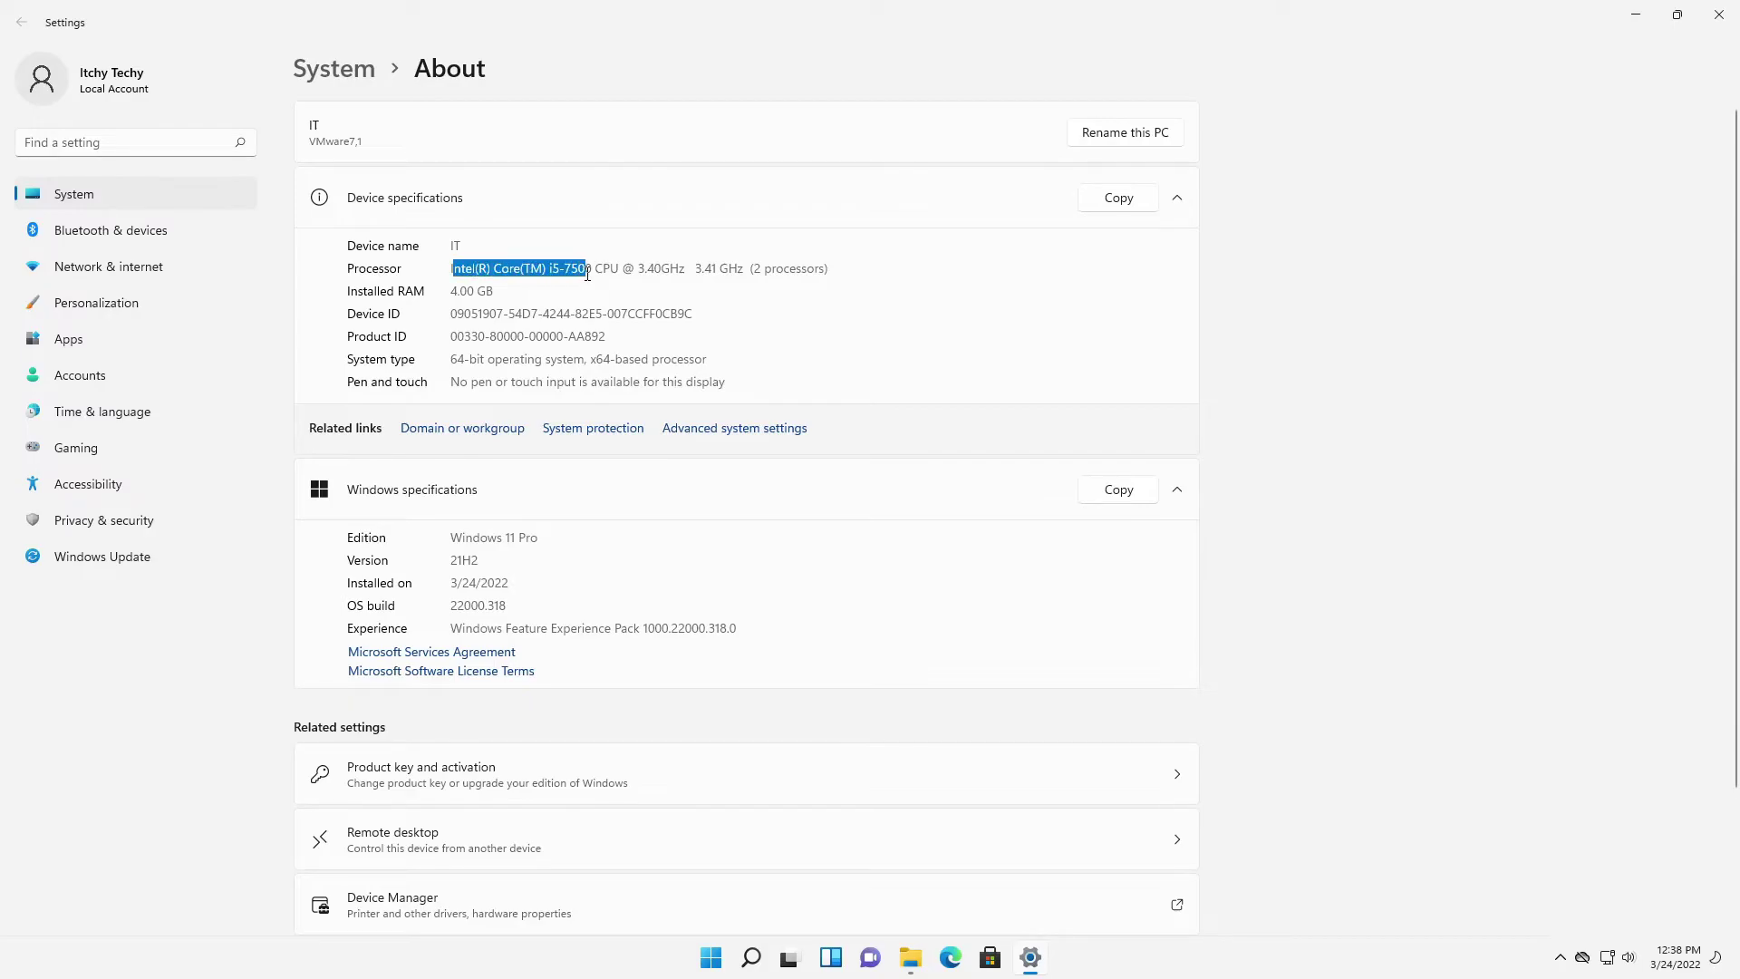
{"action": "left_click", "coordinate": [784, 298]}
{"action": "left_click_drag", "start_coordinate": [474, 291], "coordinate": [454, 293]}
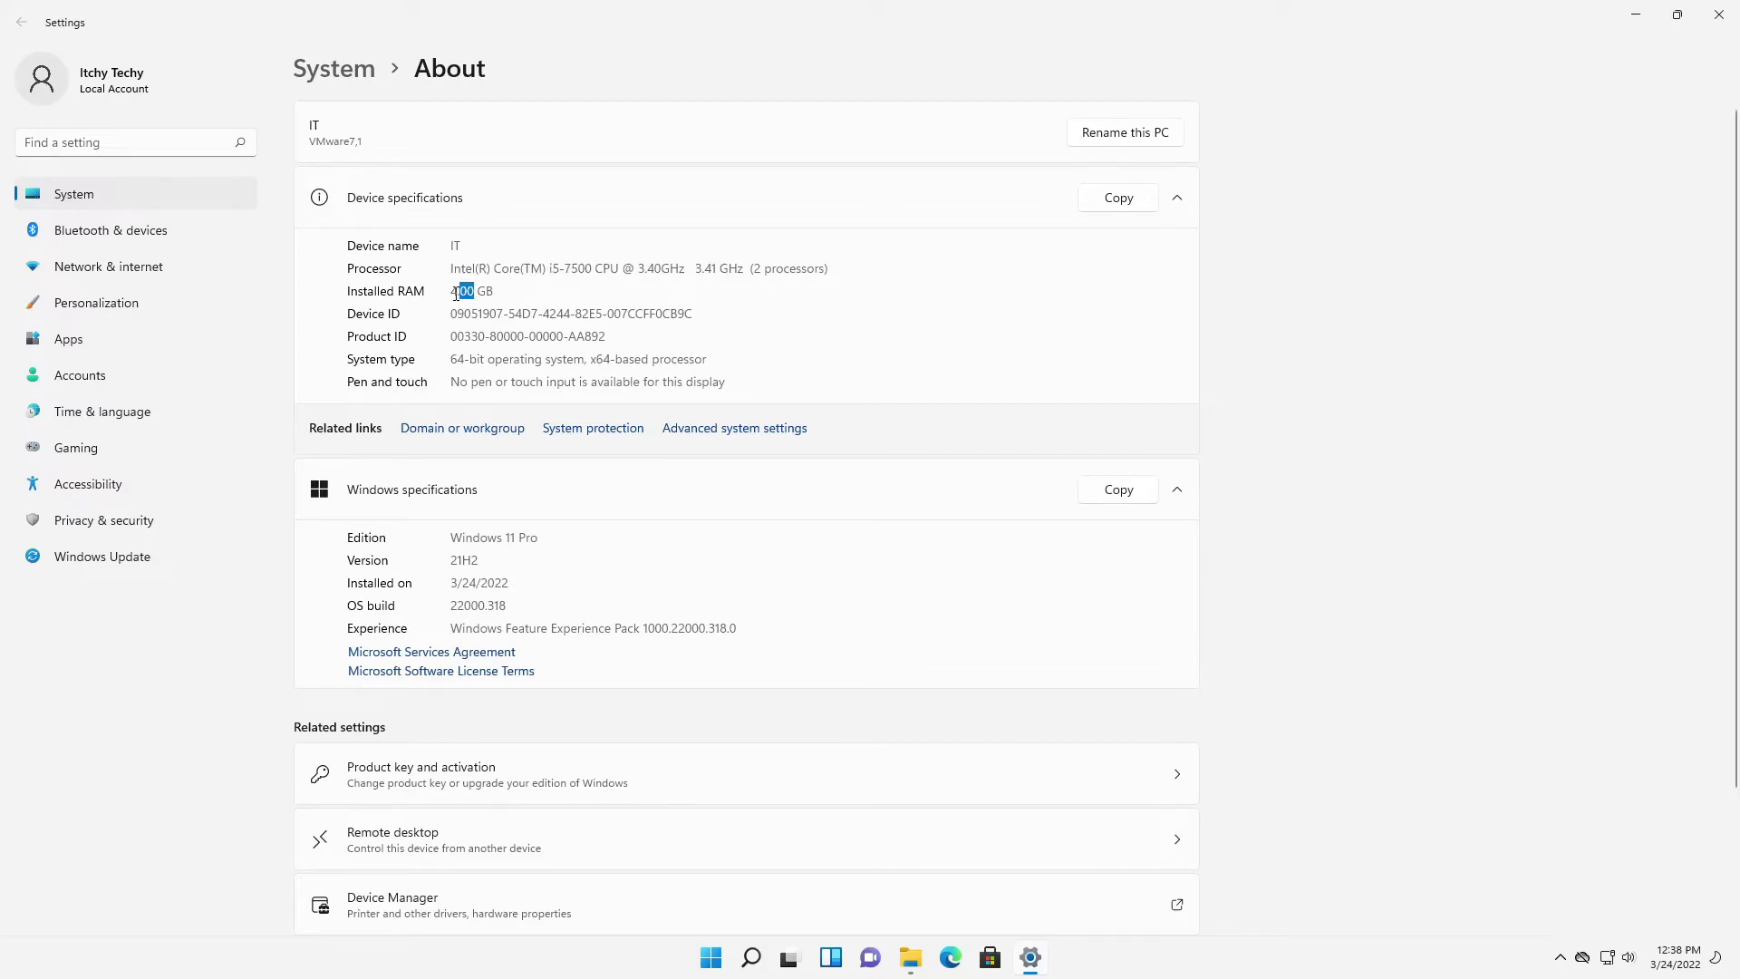
{"action": "left_click", "coordinate": [1257, 373]}
Close Settings and File Explorer, leaving the Start menu open
{"action": "left_click", "coordinate": [1718, 13]}
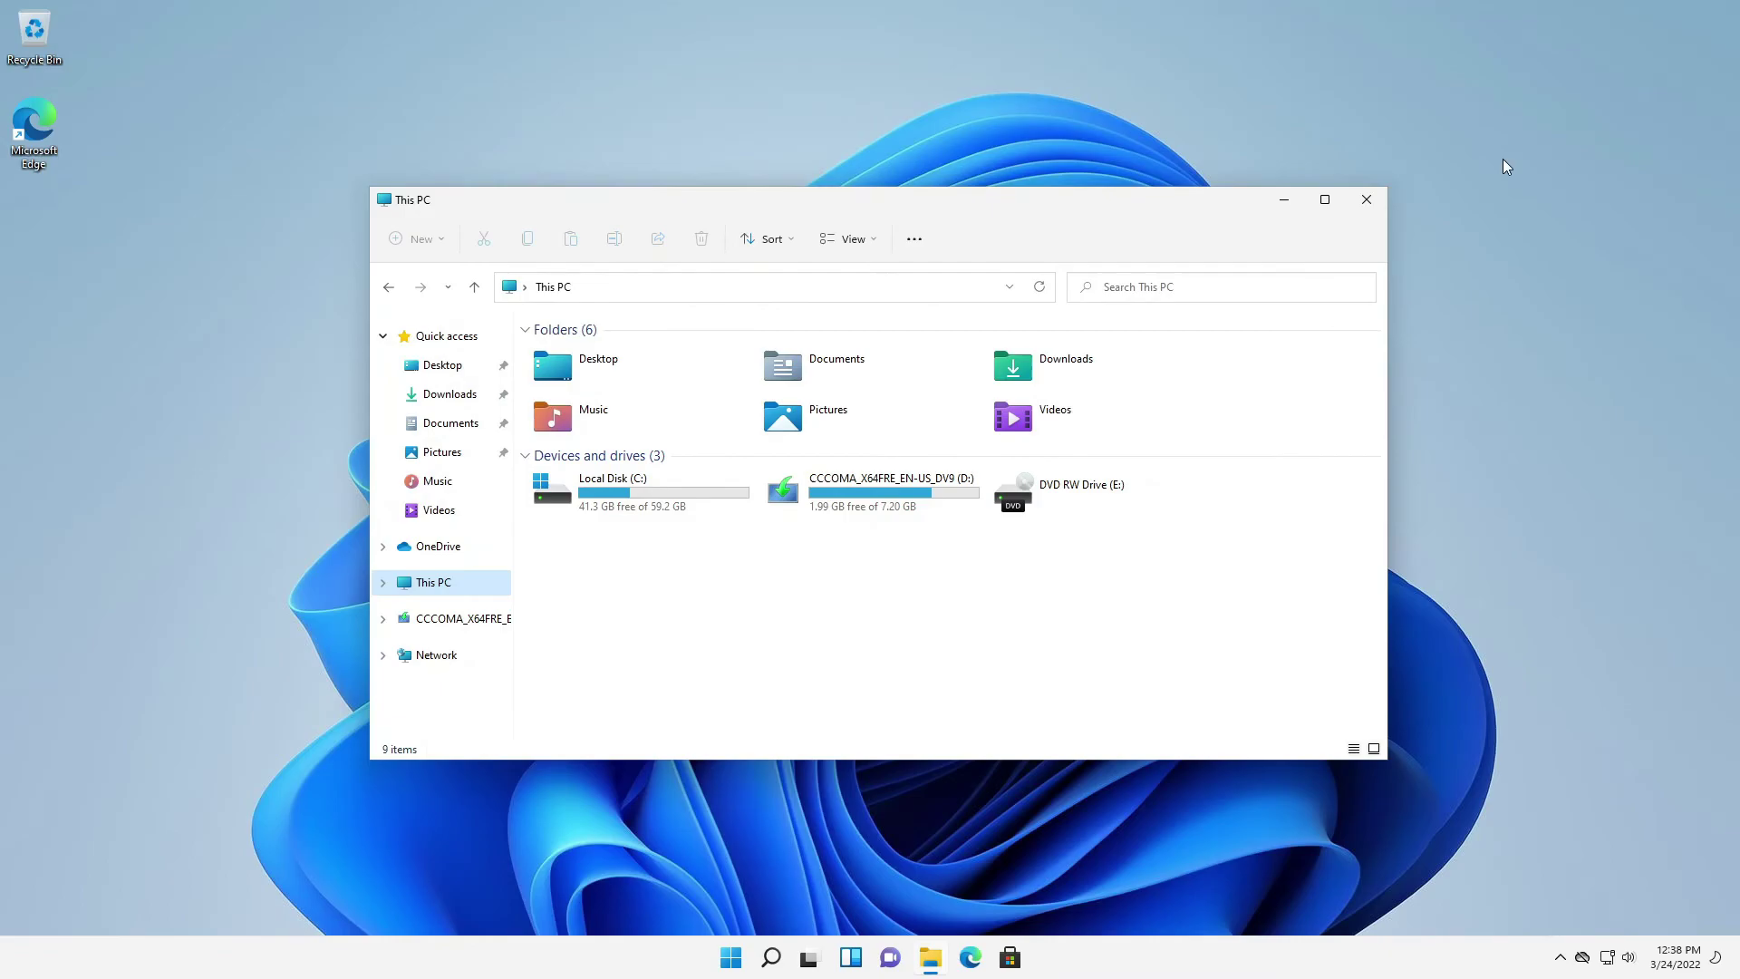
{"action": "left_click", "coordinate": [1372, 202]}
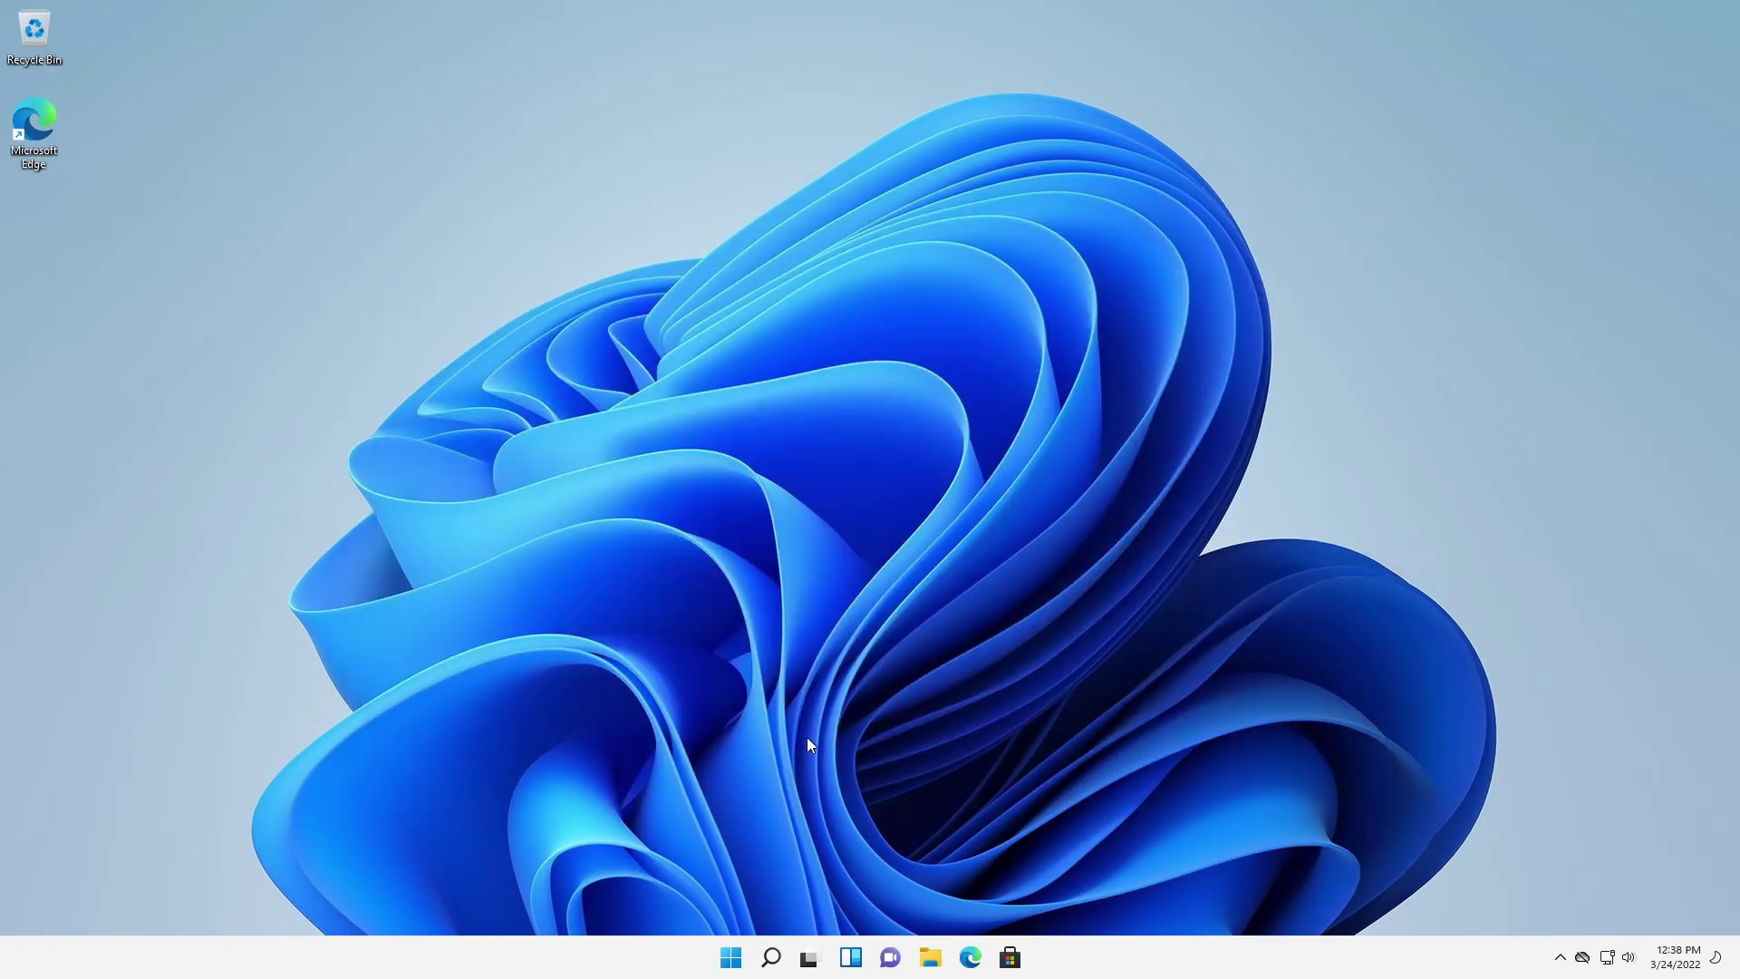
{"action": "left_click", "coordinate": [735, 957]}
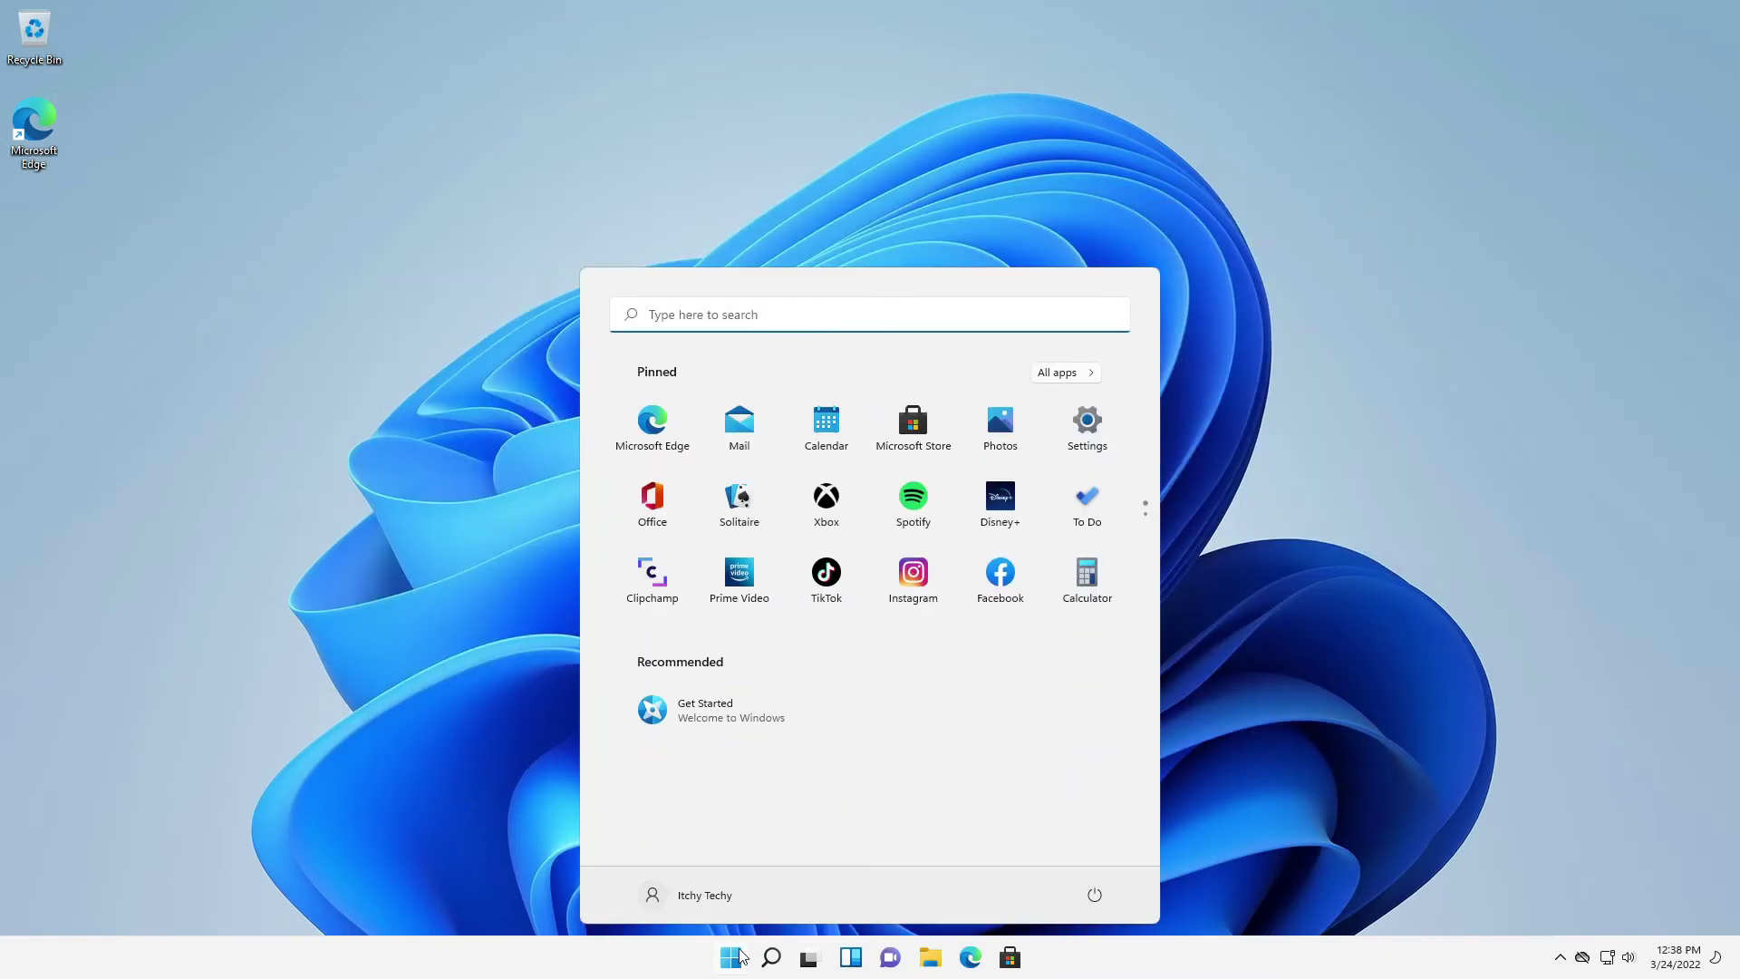
Download the six pending updates, including the 2022-03 Windows 11 cumulative update, via Settings' Windows Update
{"action": "left_click", "coordinate": [1082, 457]}
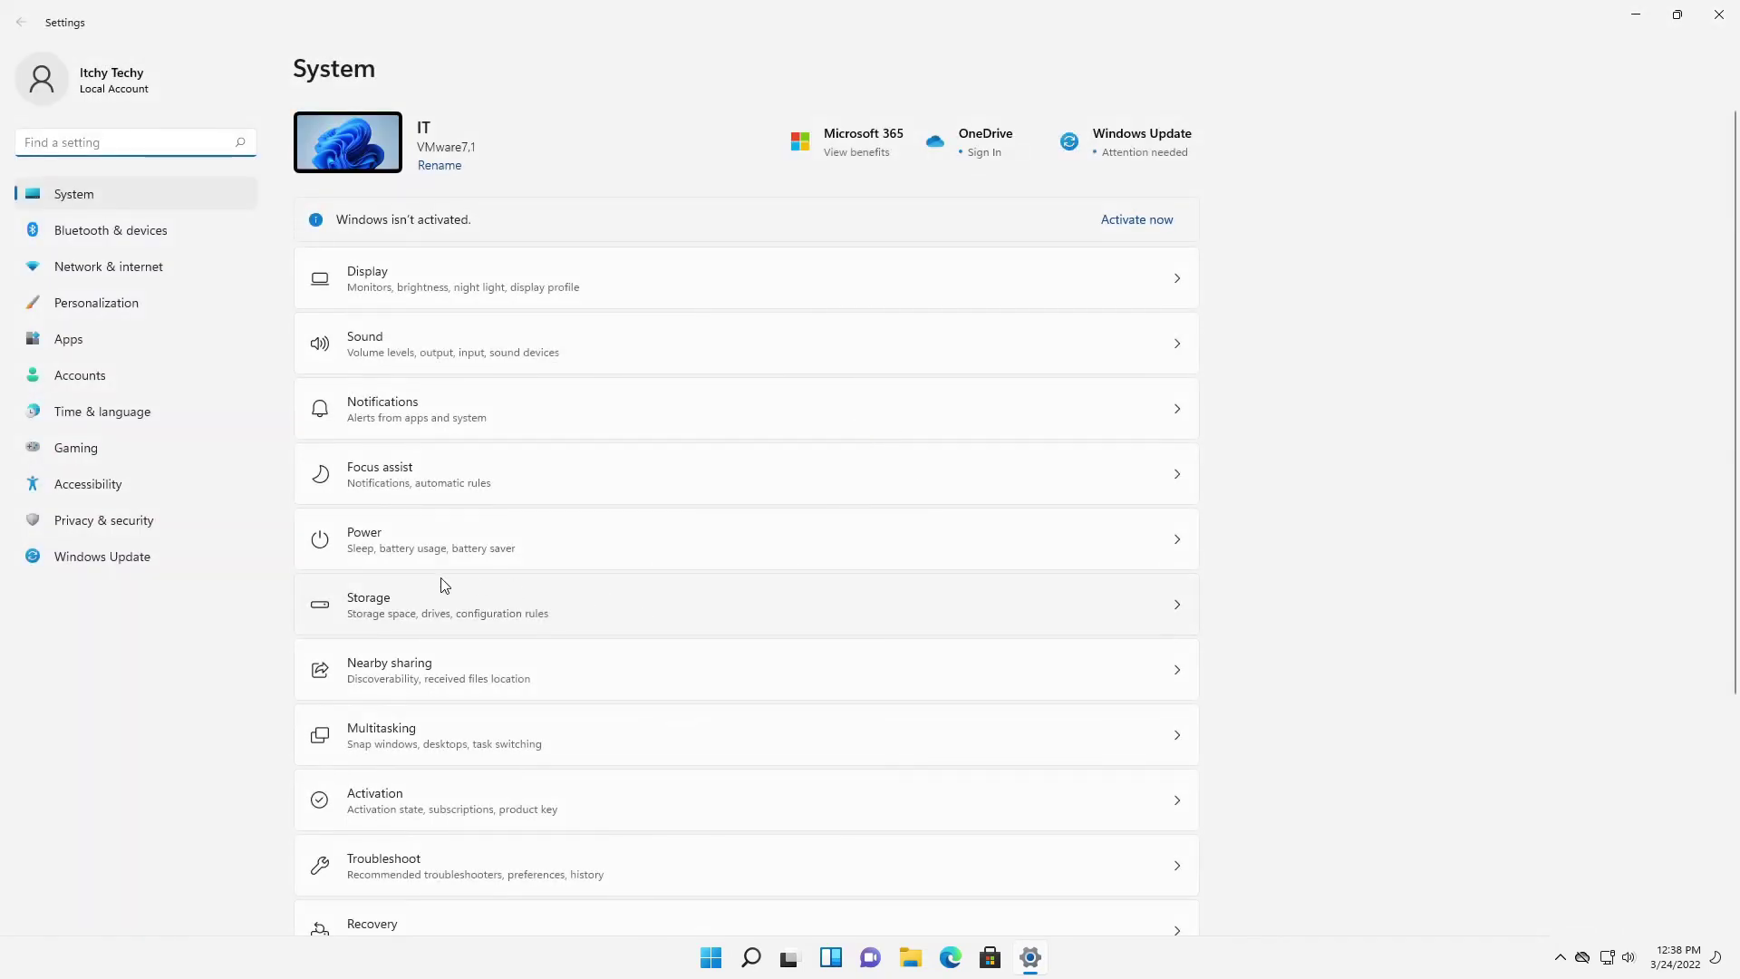
{"action": "left_click", "coordinate": [109, 555]}
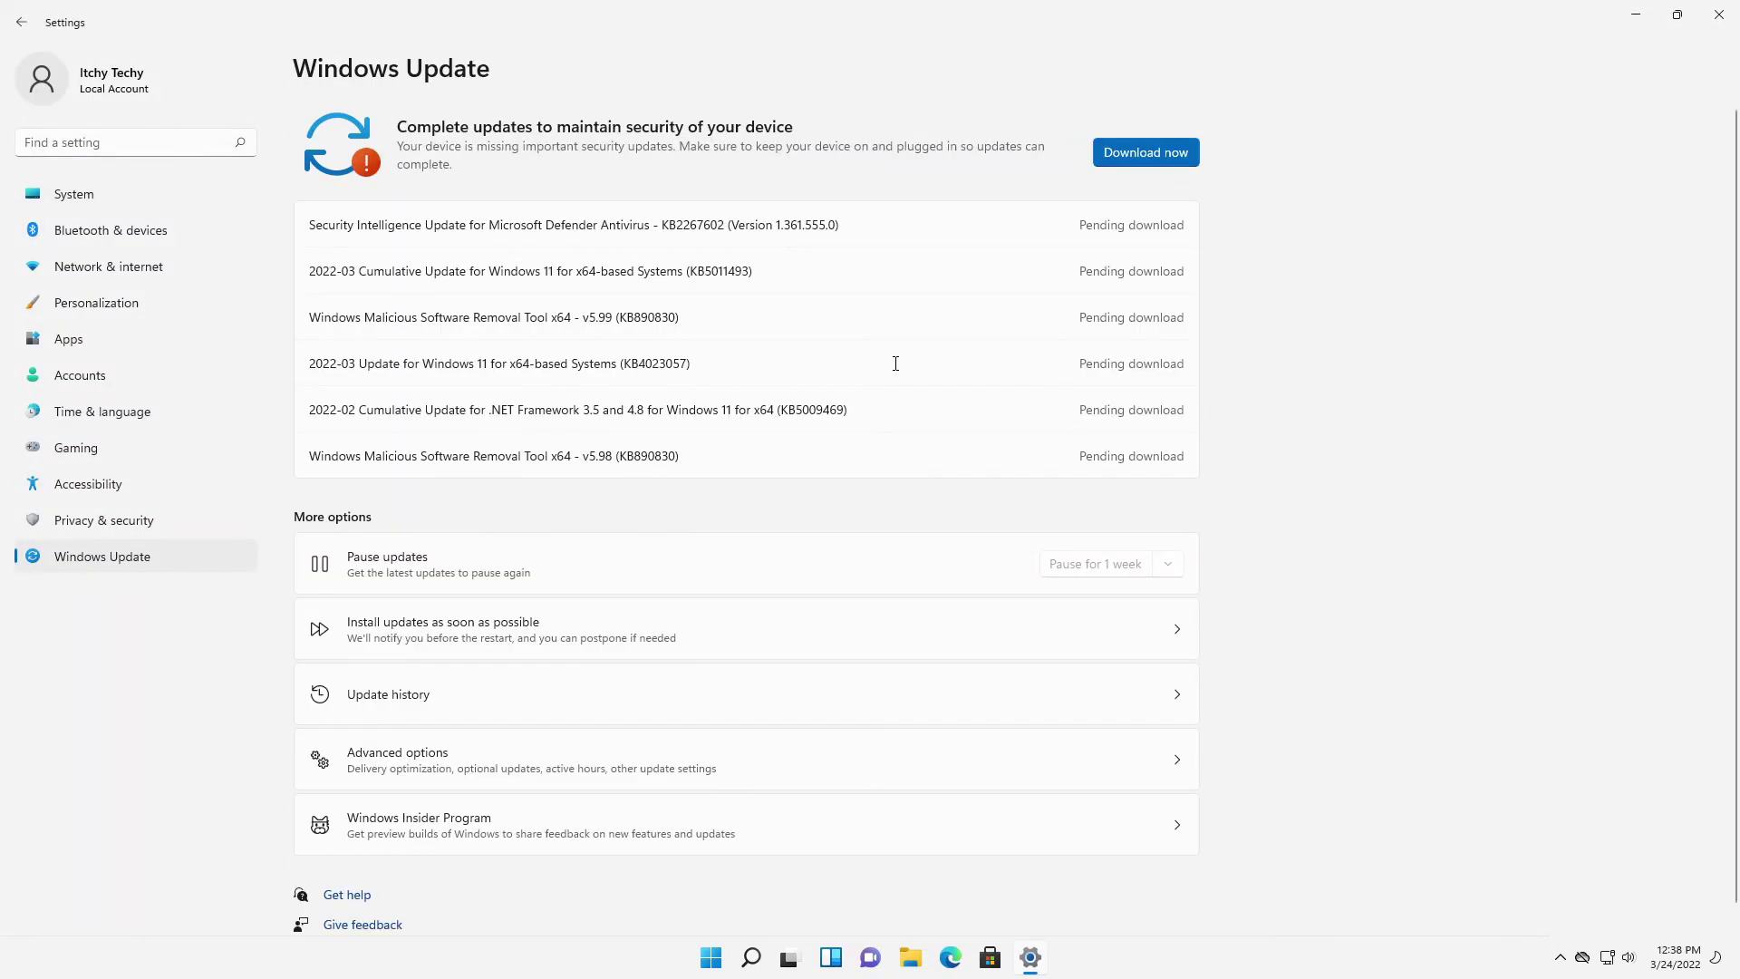
{"action": "left_click", "coordinate": [1169, 154]}
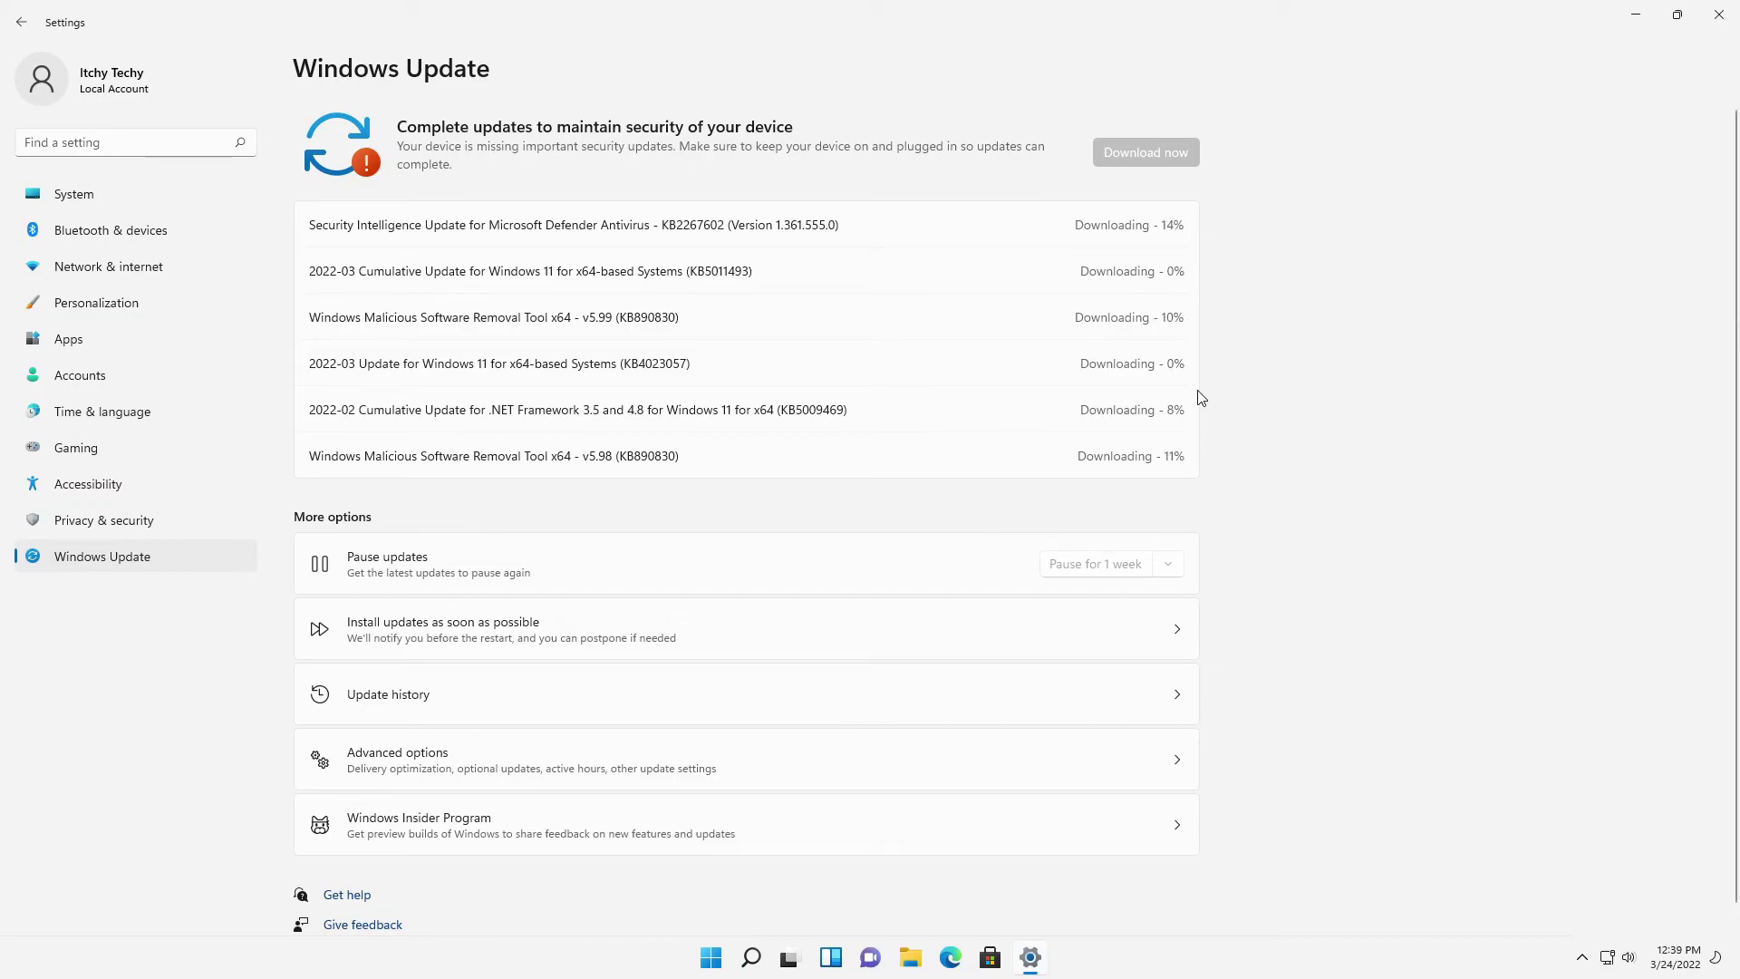
Open System > About and highlight the 3/24/2022 install date and the processor and RAM details
{"action": "left_click", "coordinate": [170, 199]}
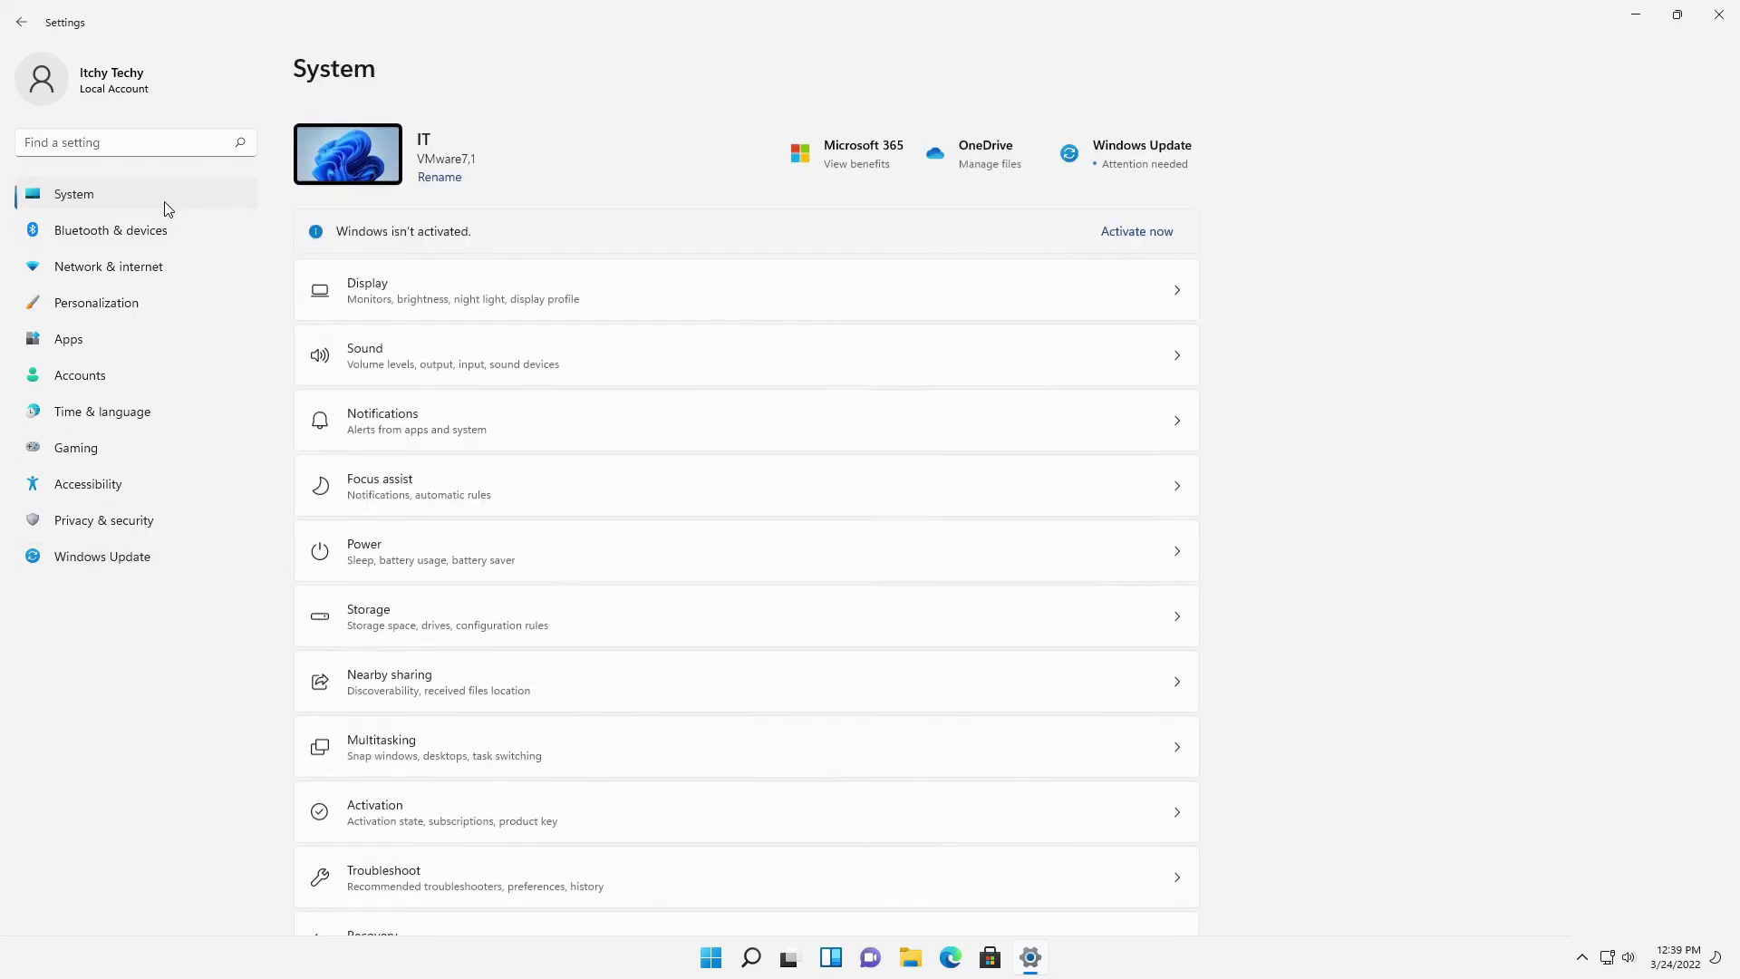
{"action": "scroll", "coordinate": [800, 590], "scroll_direction": "down", "scroll_amount": 5}
{"action": "left_click", "coordinate": [751, 866]}
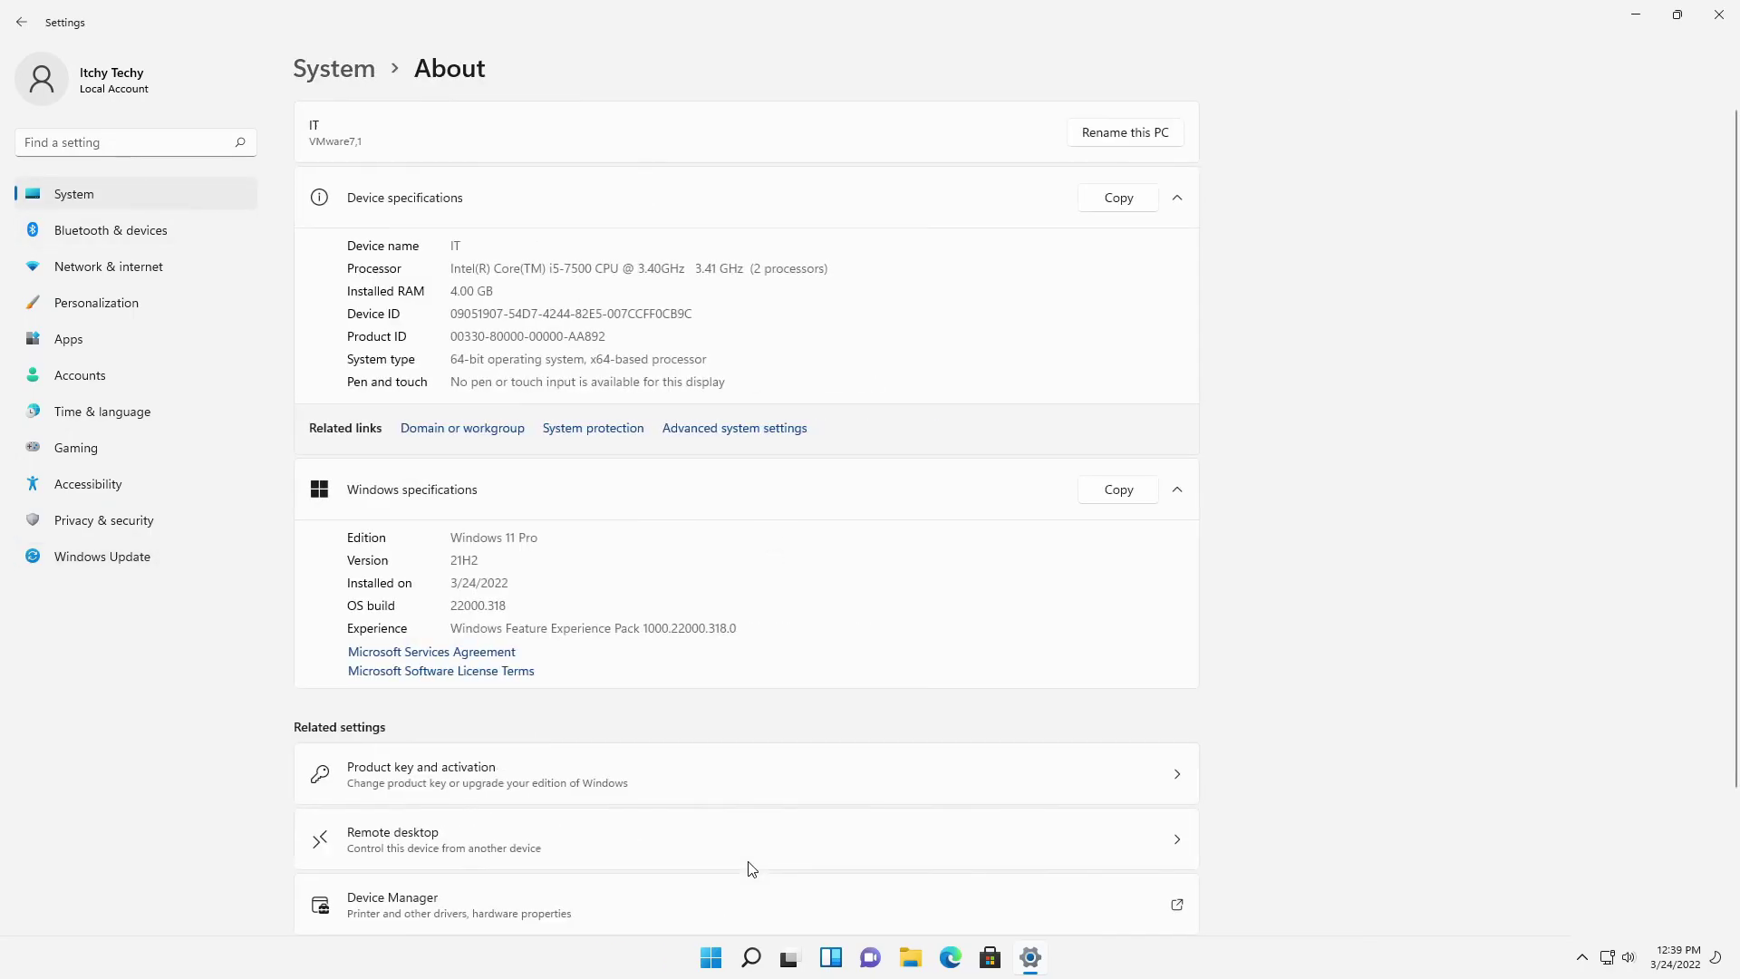
{"action": "scroll", "coordinate": [1312, 588], "scroll_direction": "down", "scroll_amount": 3}
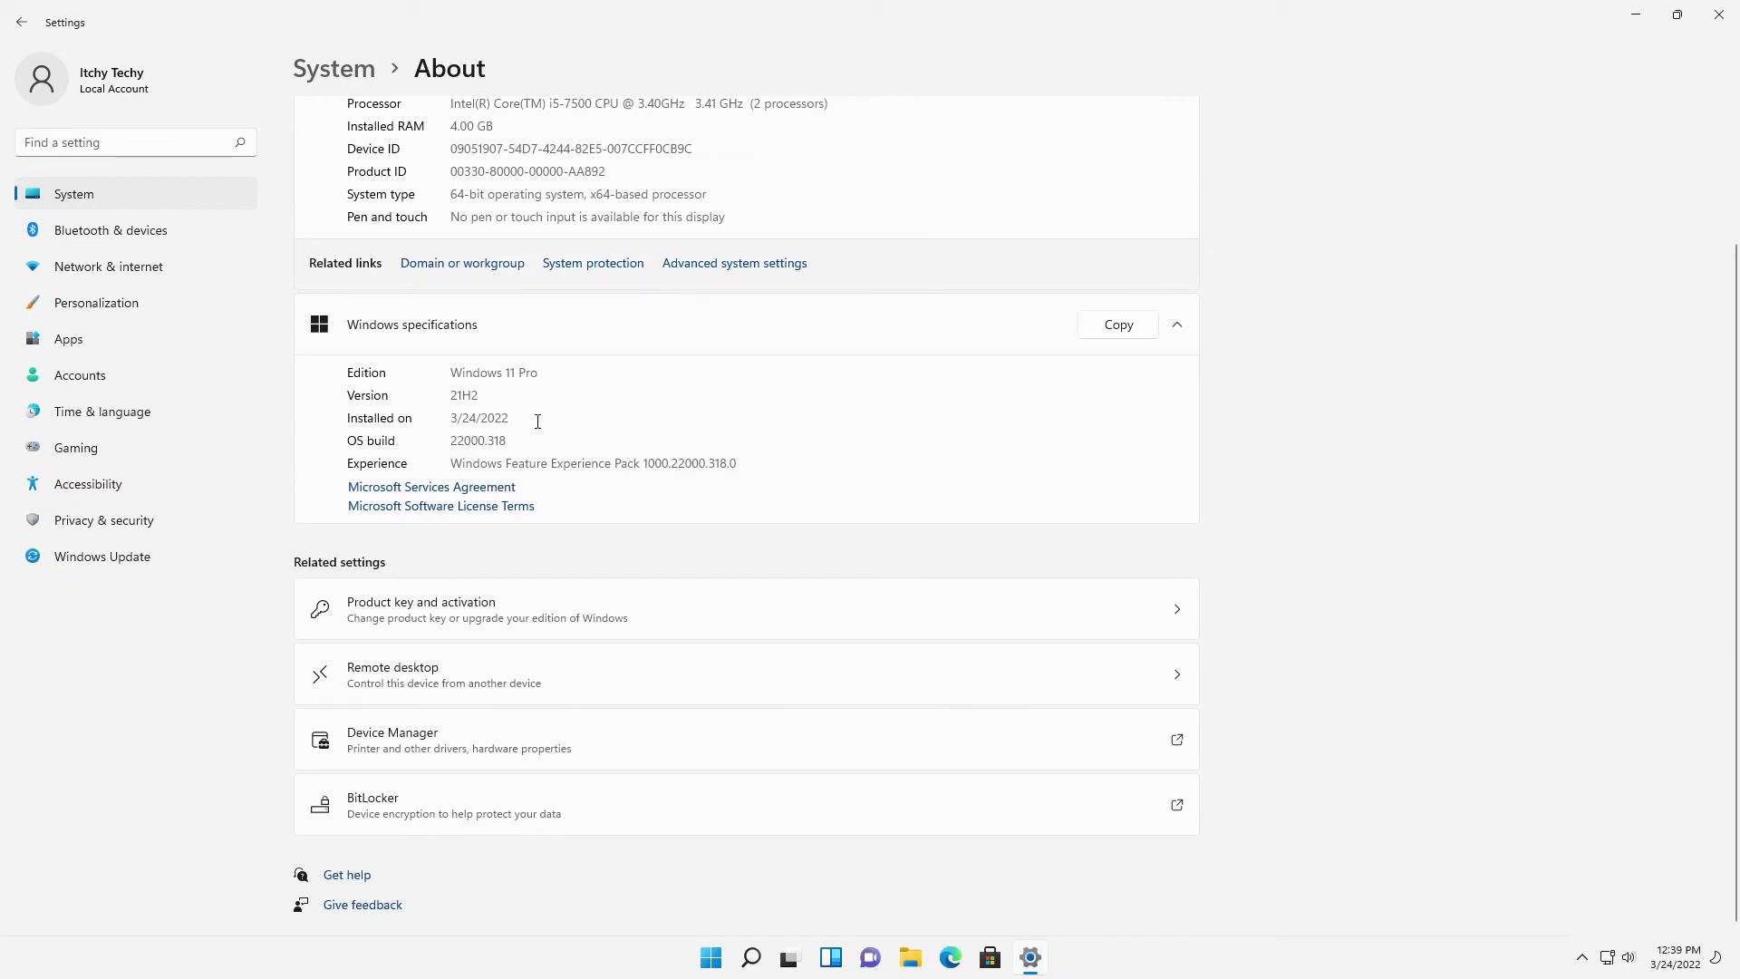
{"action": "left_click_drag", "start_coordinate": [538, 423], "coordinate": [450, 418]}
{"action": "scroll", "coordinate": [1305, 547], "scroll_direction": "up", "scroll_amount": 3}
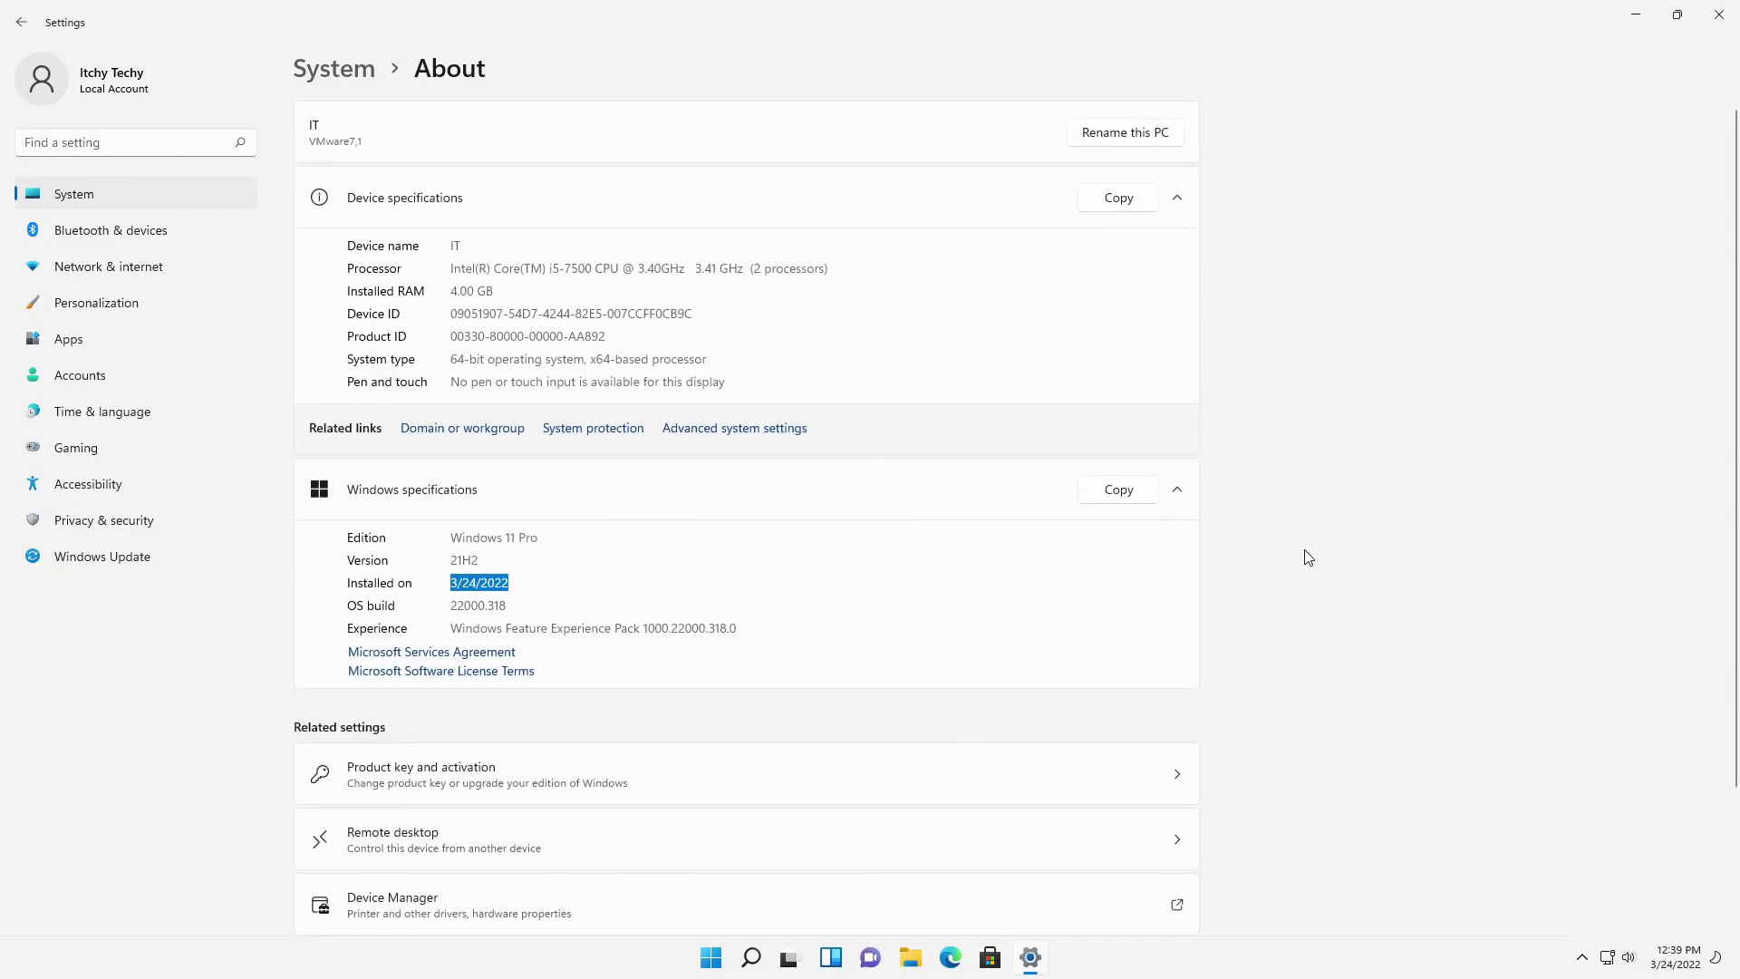
{"action": "left_click", "coordinate": [982, 338]}
{"action": "mouse_move", "coordinate": [625, 269]}
{"action": "left_mouse_down"}
{"action": "mouse_move", "coordinate": [451, 268]}
{"action": "mouse_move", "coordinate": [447, 310]}
{"action": "left_mouse_up"}
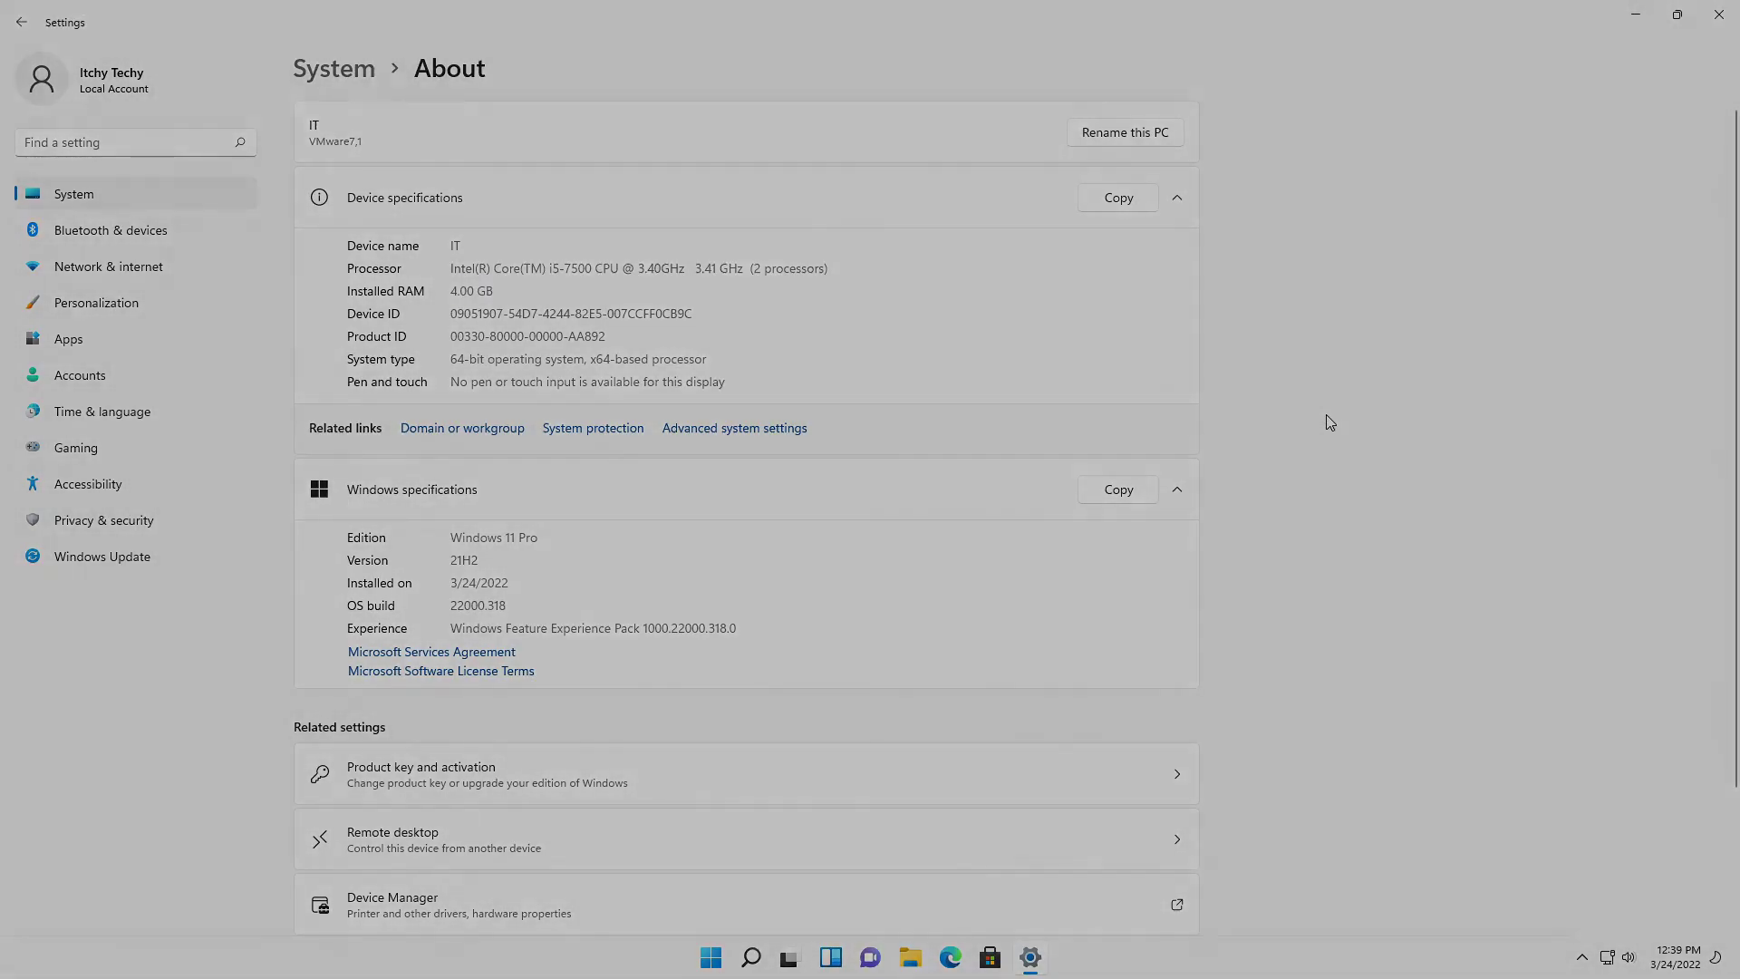